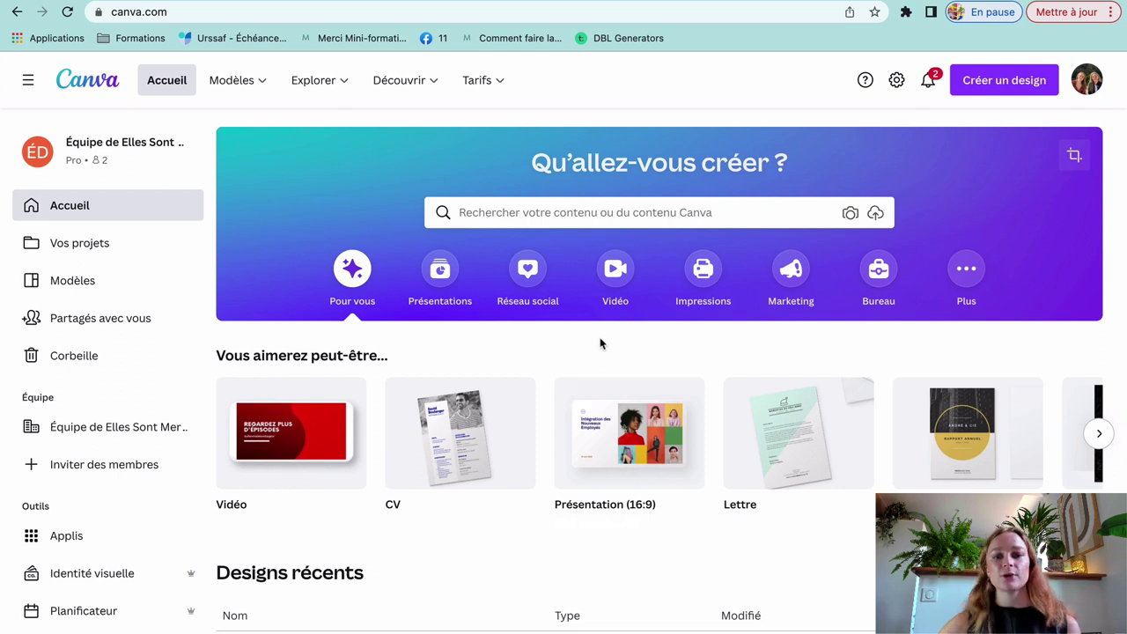
Search for "reel instagram" and open the Reels Instagram template collection.
click(517, 214)
text(reel i)
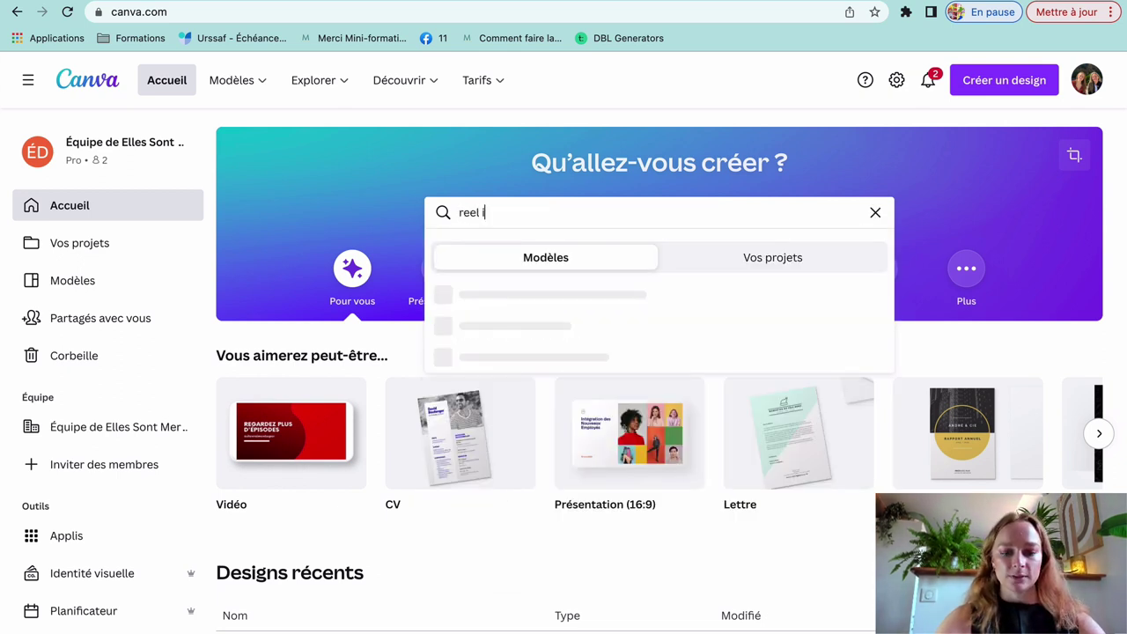
text(nstagram)
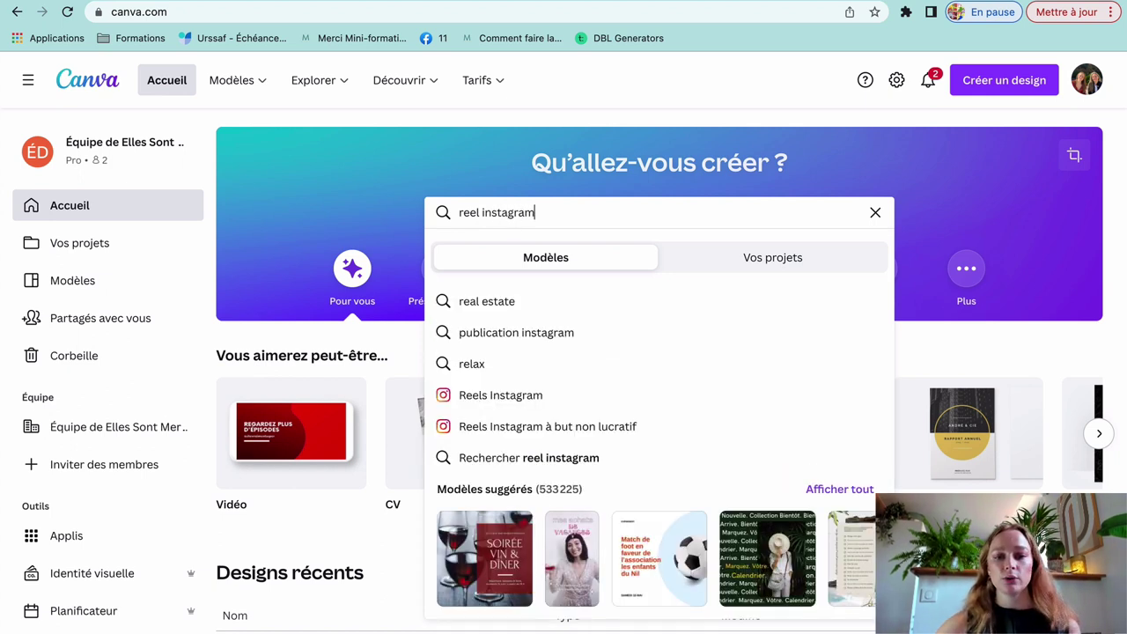
click(525, 405)
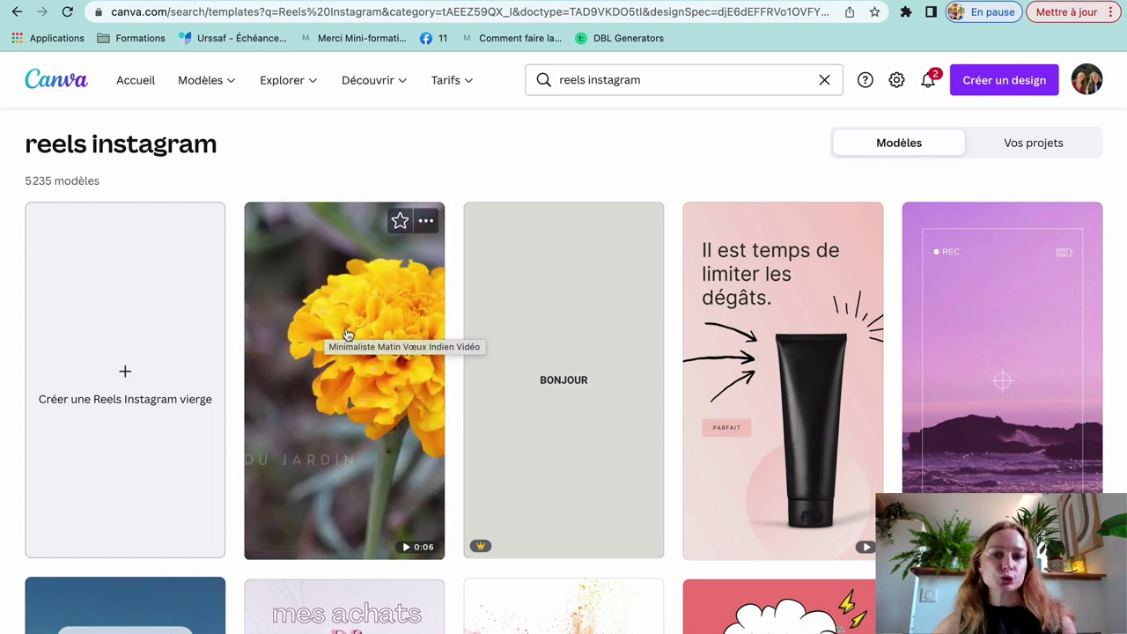
Browse the Reels Instagram templates to examine the available styles and layouts.
scroll(348, 334, down, 3)
scroll(347, 335, down, 4)
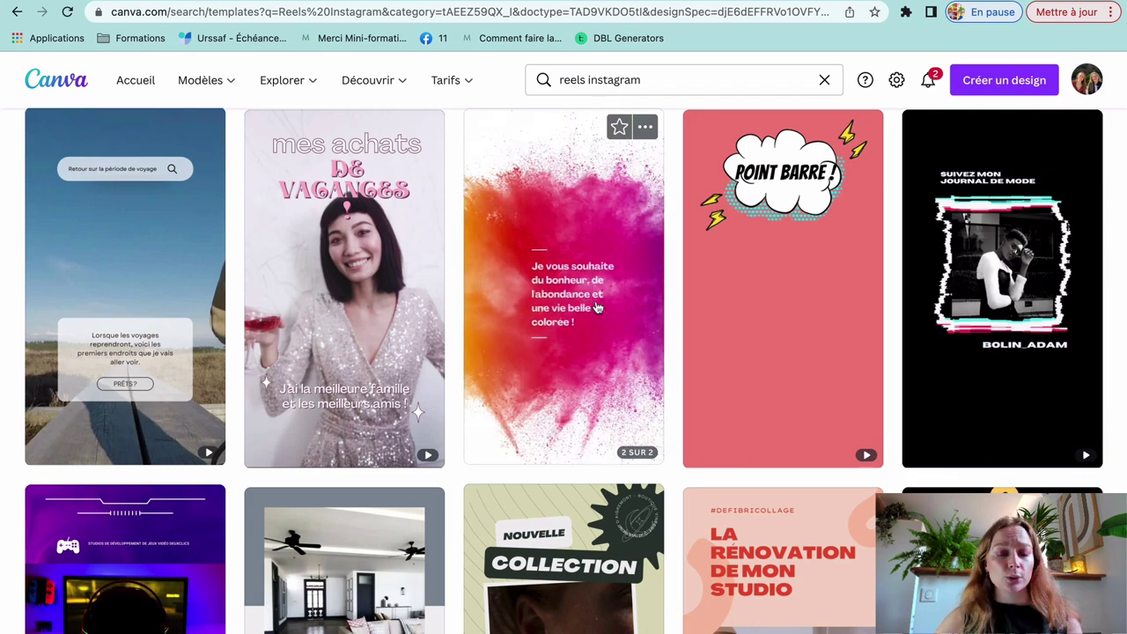
scroll(597, 308, down, 1)
scroll(597, 307, down, 7)
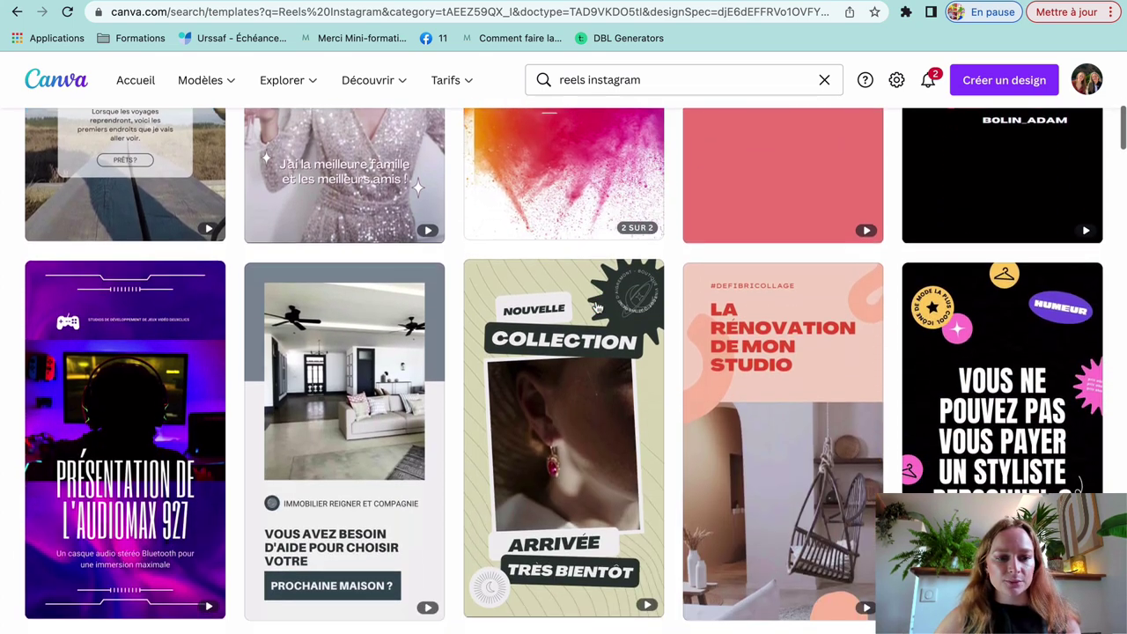
scroll(597, 307, down, 5)
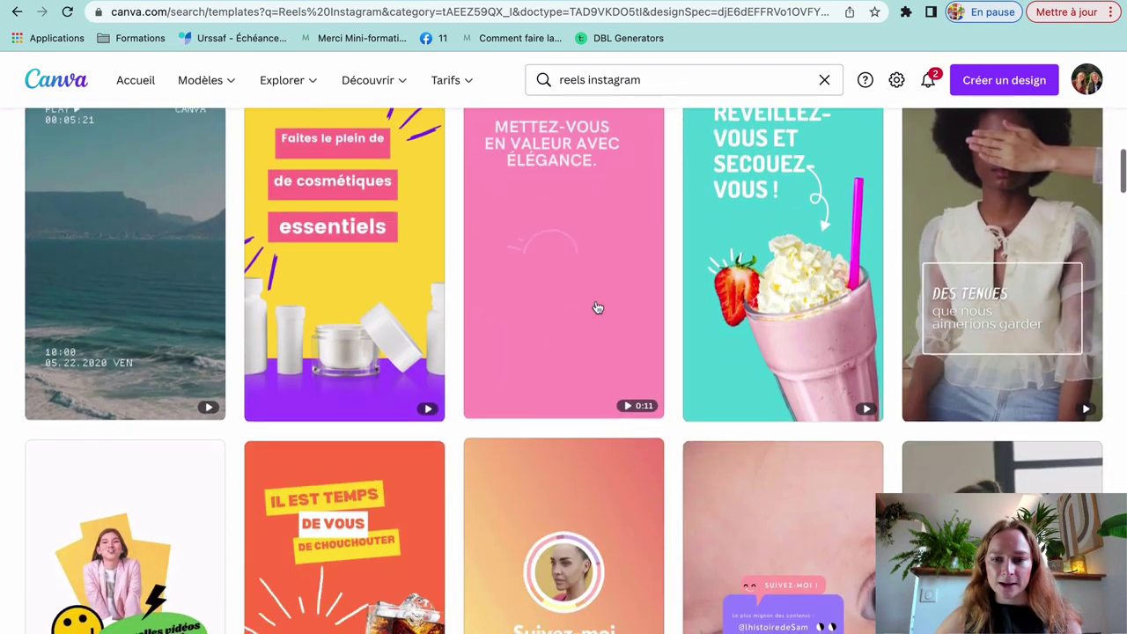
scroll(597, 307, down, 5)
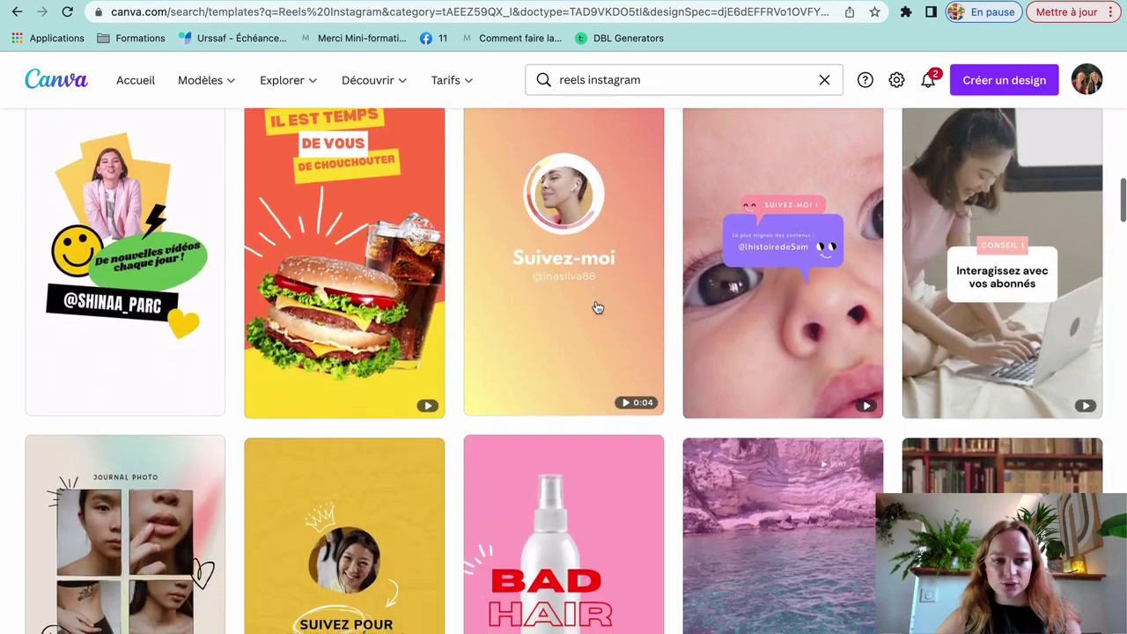
scroll(597, 308, down, 5)
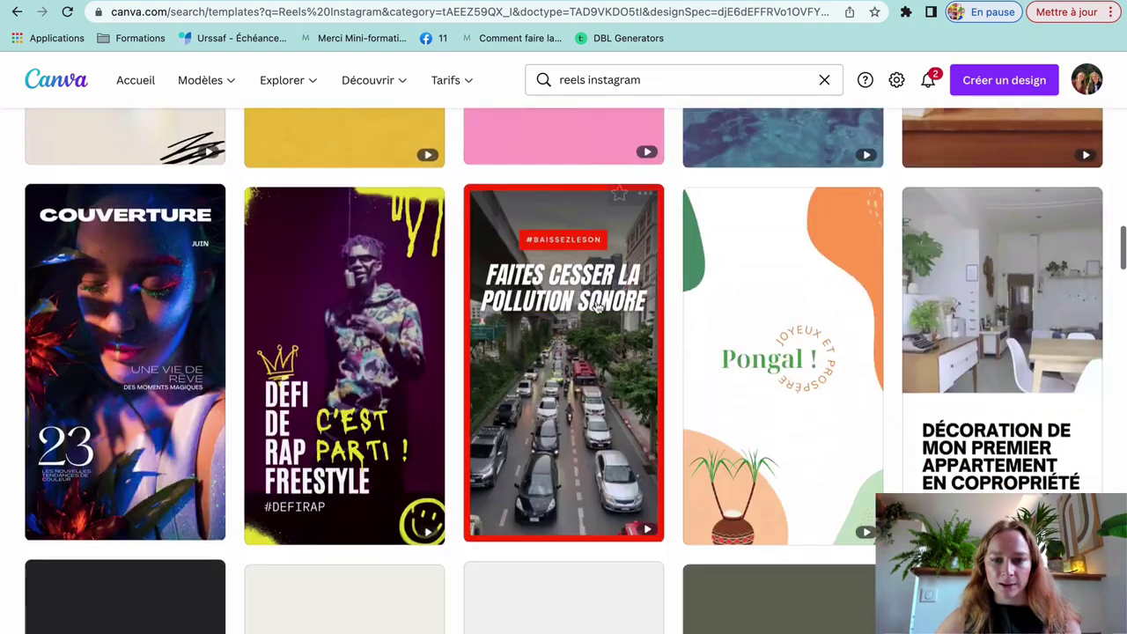
scroll(597, 307, down, 4)
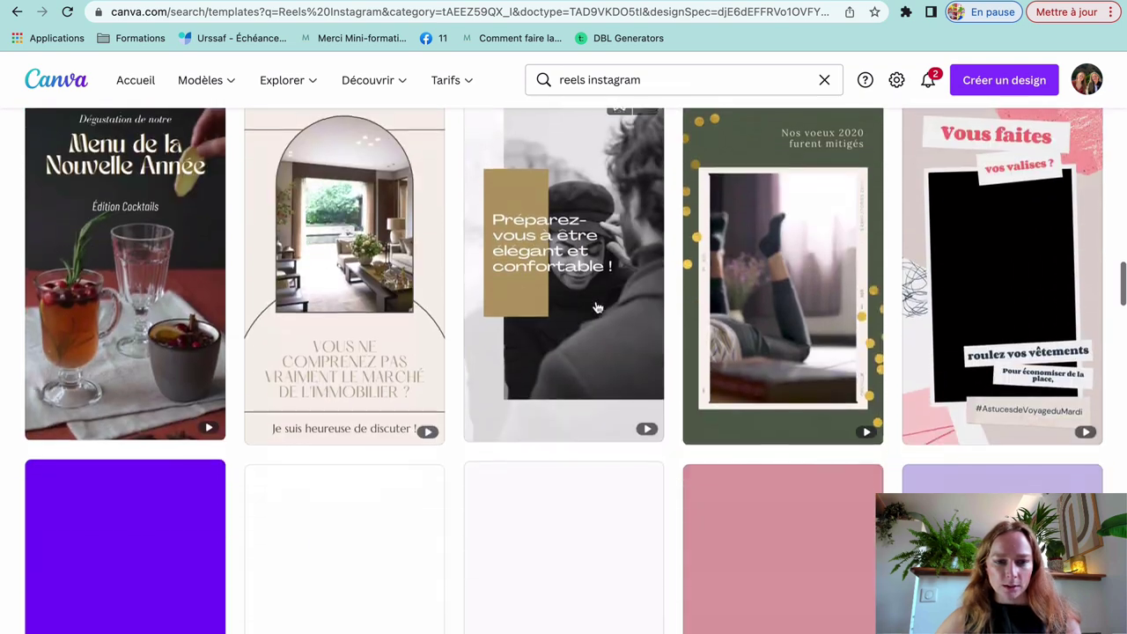
scroll(597, 308, down, 5)
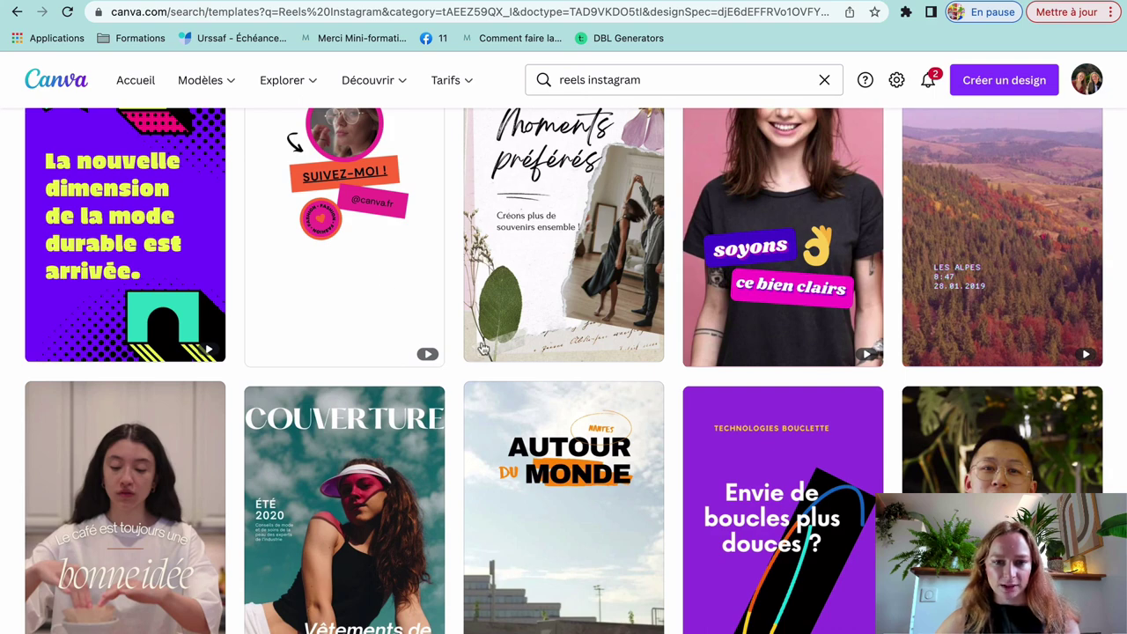
scroll(483, 345, down, 5)
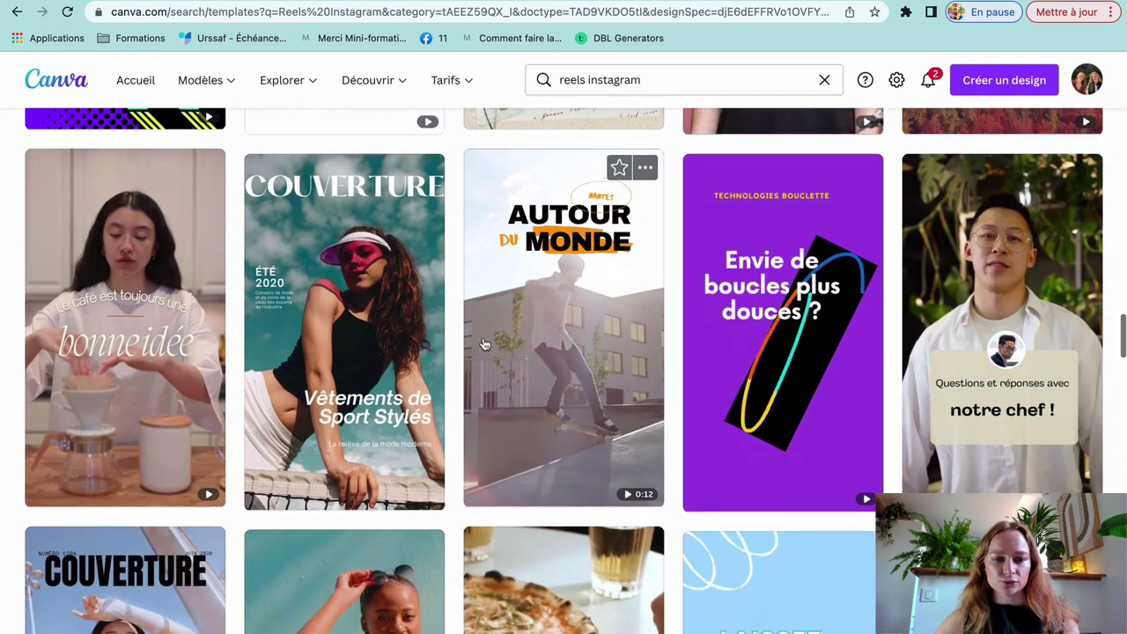
scroll(483, 345, down, 8)
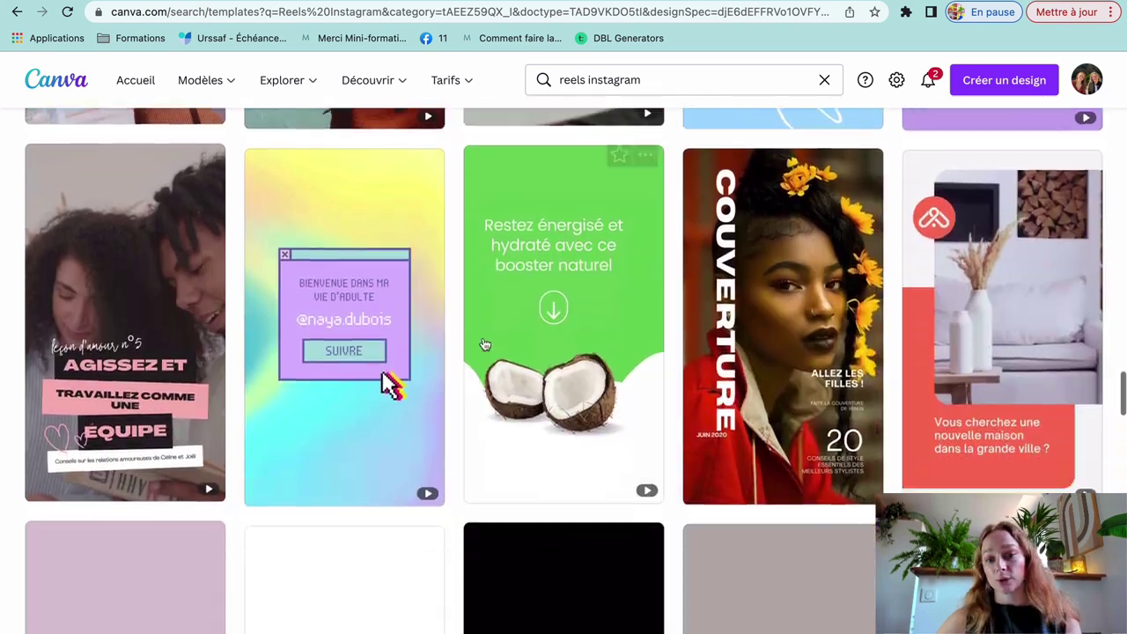
scroll(484, 344, down, 12)
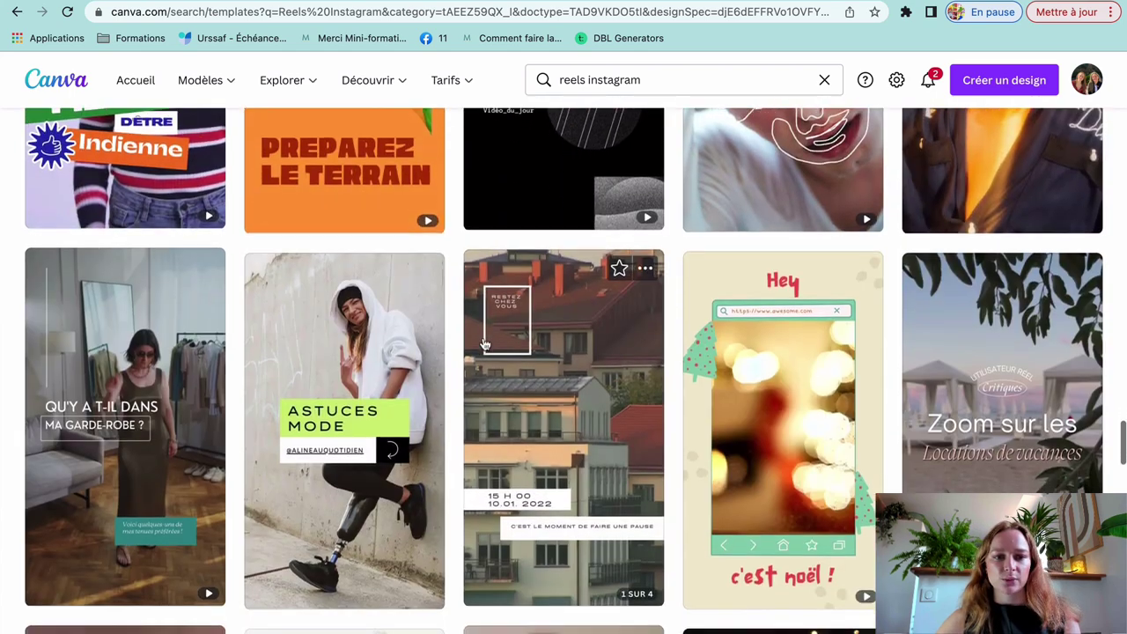
scroll(483, 344, up, 1)
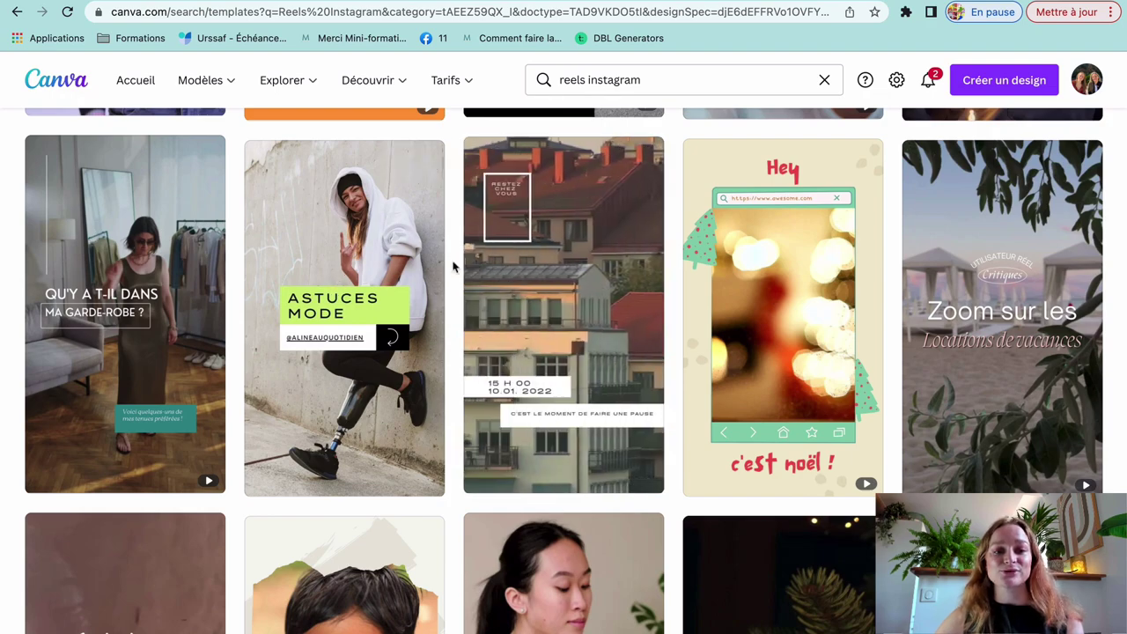
Create a blank Instagram Reel design from the start of the template collection.
scroll(454, 266, up, 15)
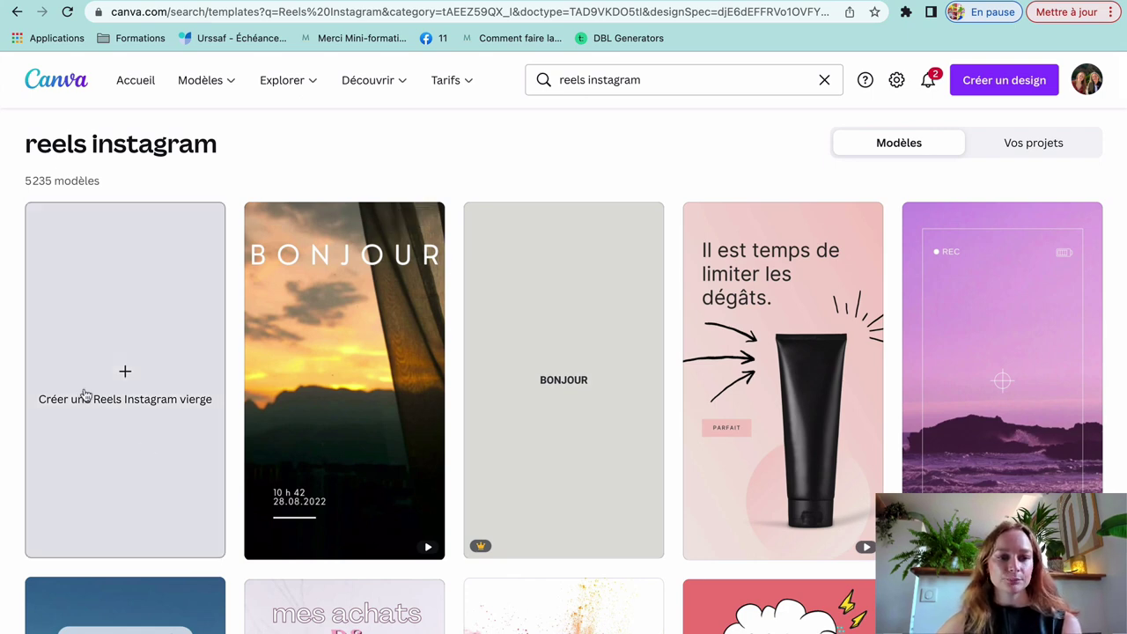
click(105, 407)
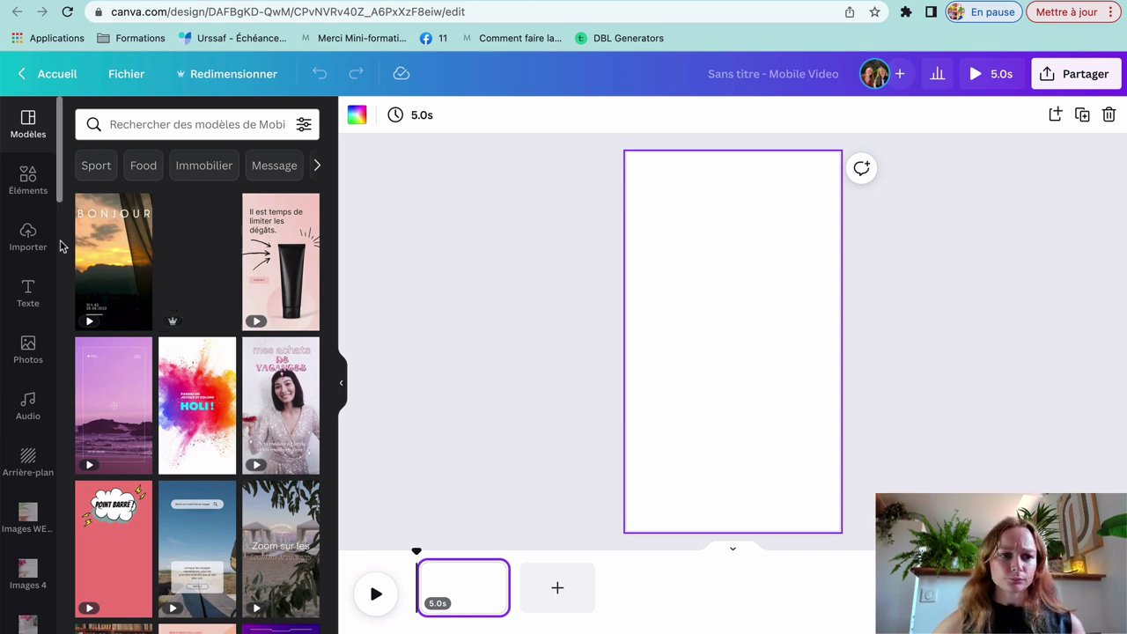
Search the design elements for "background" and limit the results to videos.
click(27, 181)
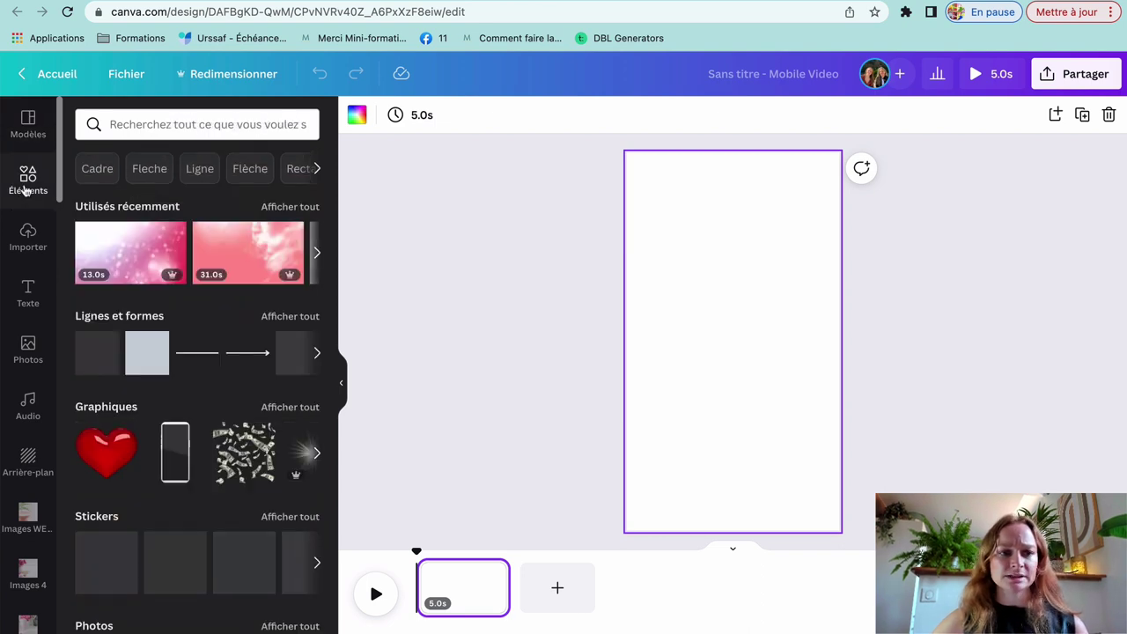
click(163, 130)
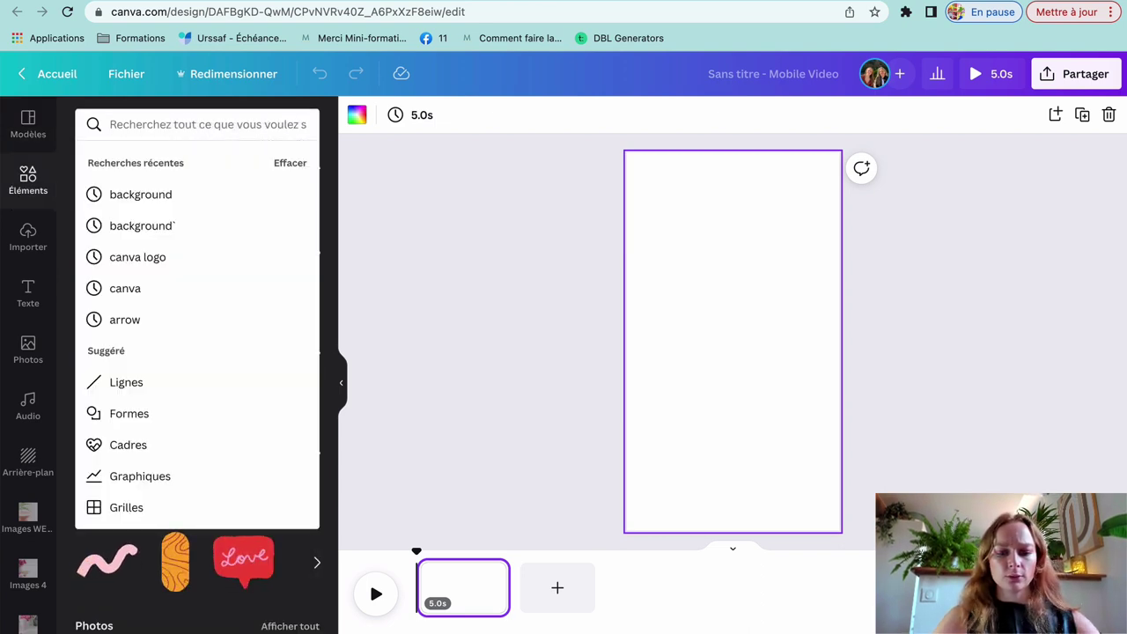
text(background)
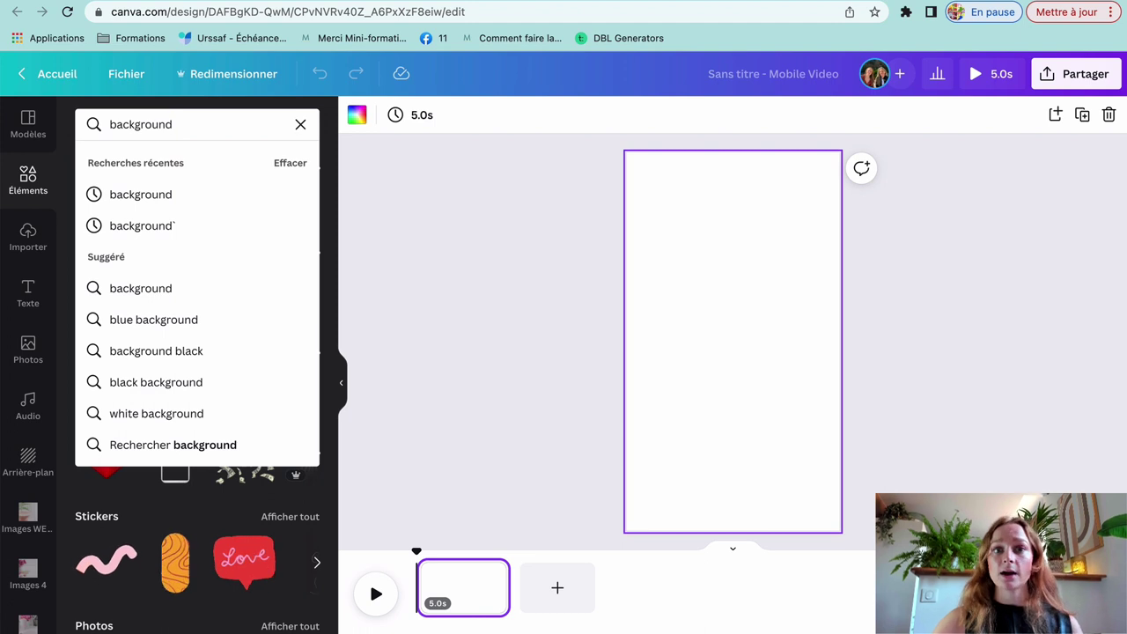
key(Return)
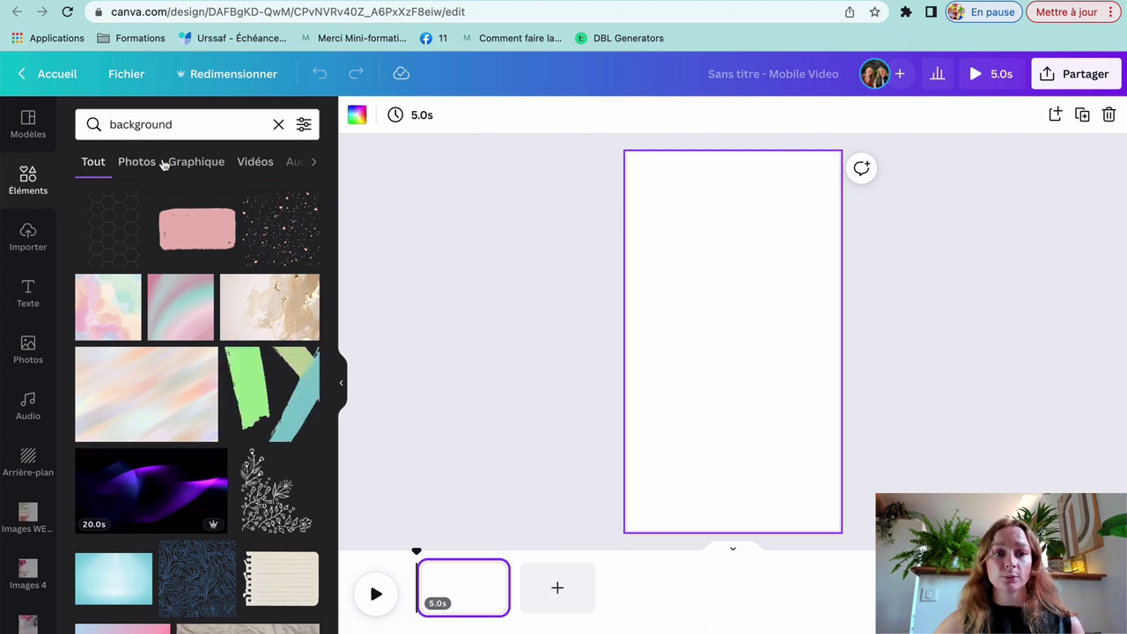
click(256, 163)
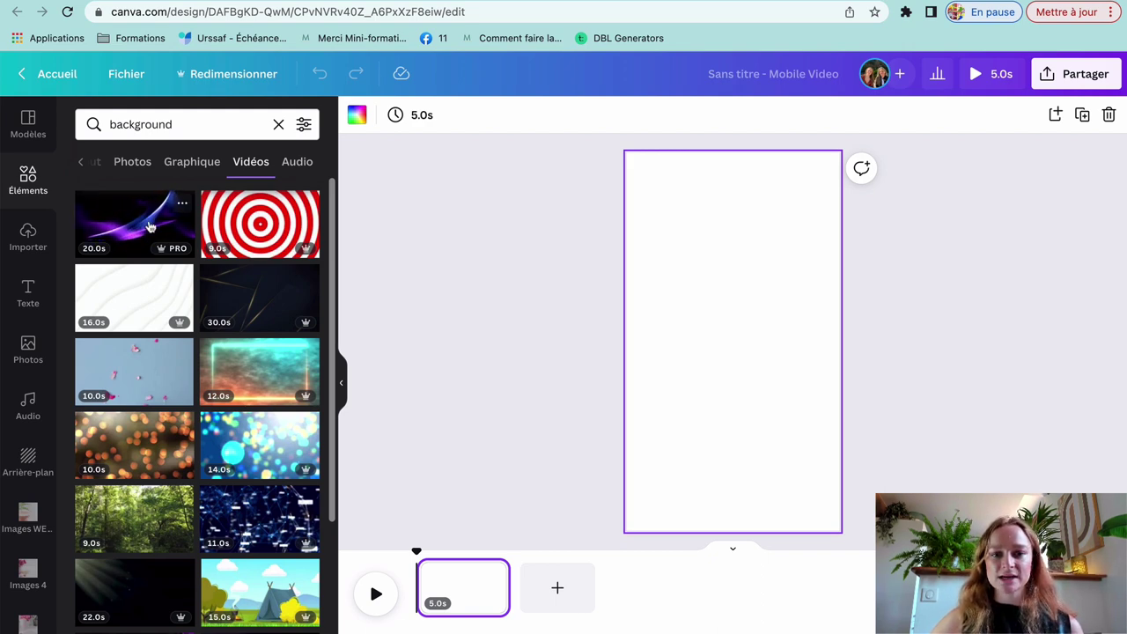
Fill the page temporarily with the MERAKI palette's coral pink to copy its hex code #F5918B, clearing the fill once copied.
click(358, 115)
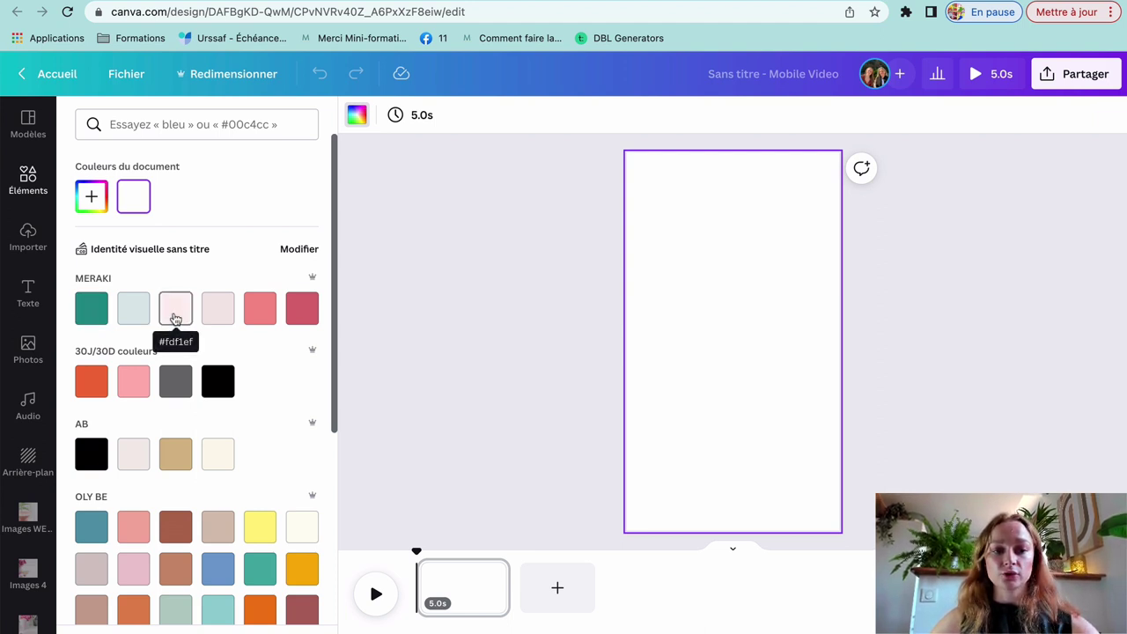
click(267, 315)
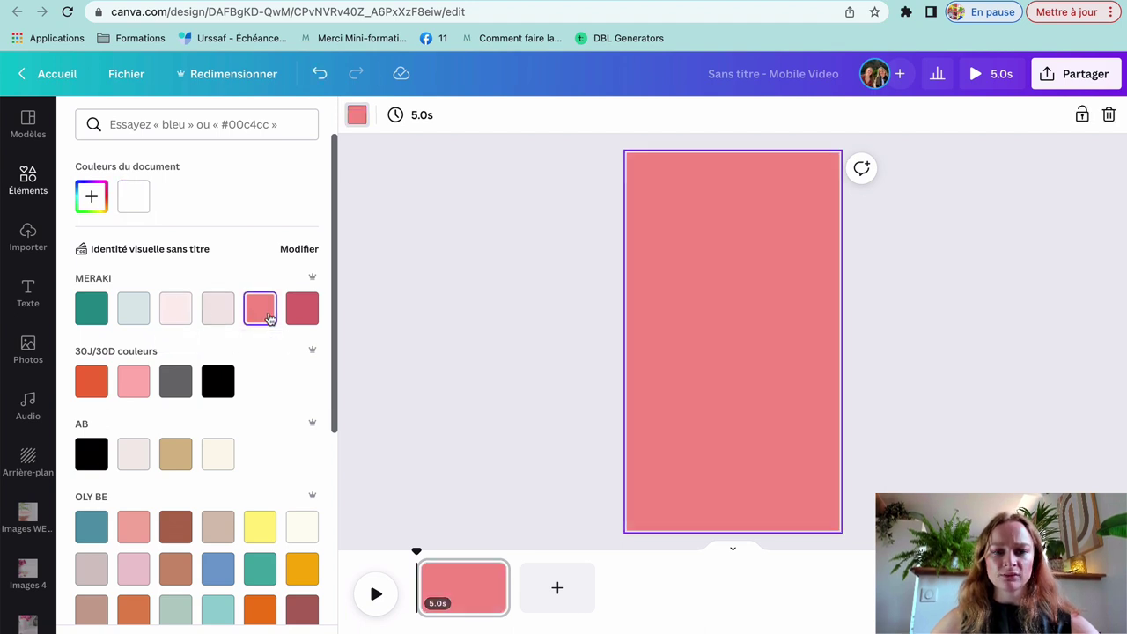
click(90, 195)
key(super+c)
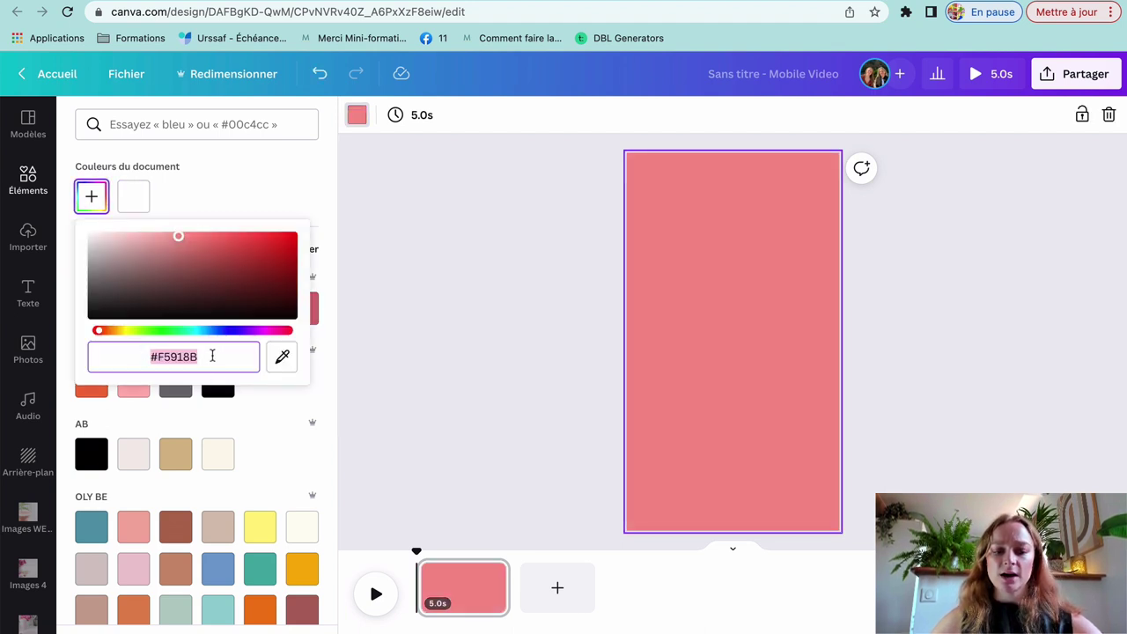
click(529, 333)
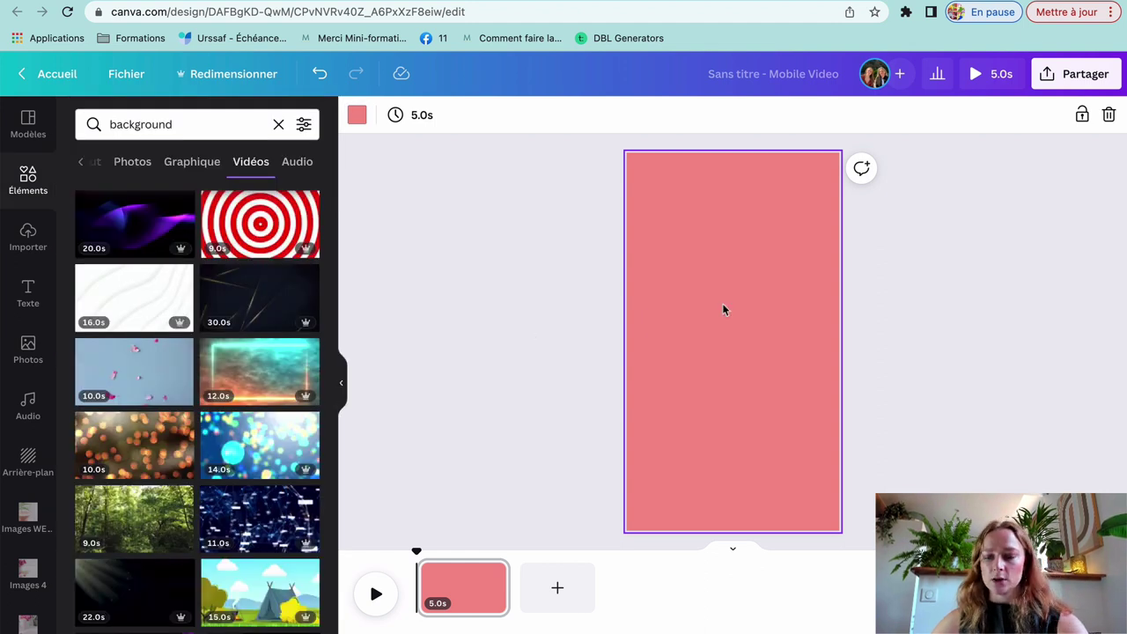
key(Delete)
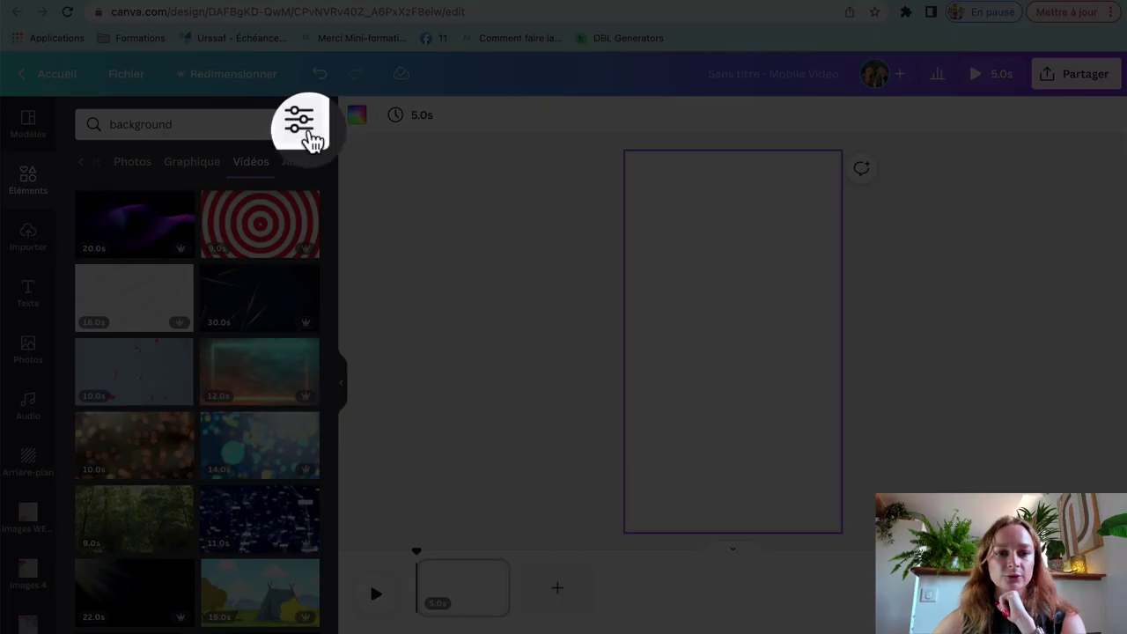
Filter the background videos by the royal blue preset colour.
click(302, 126)
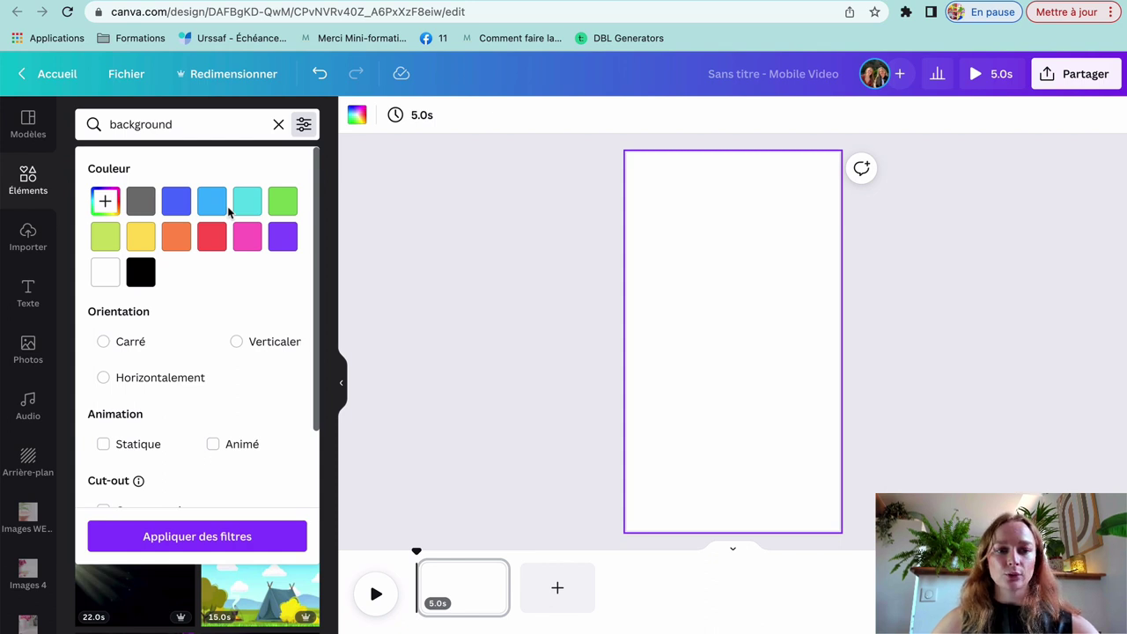
click(184, 204)
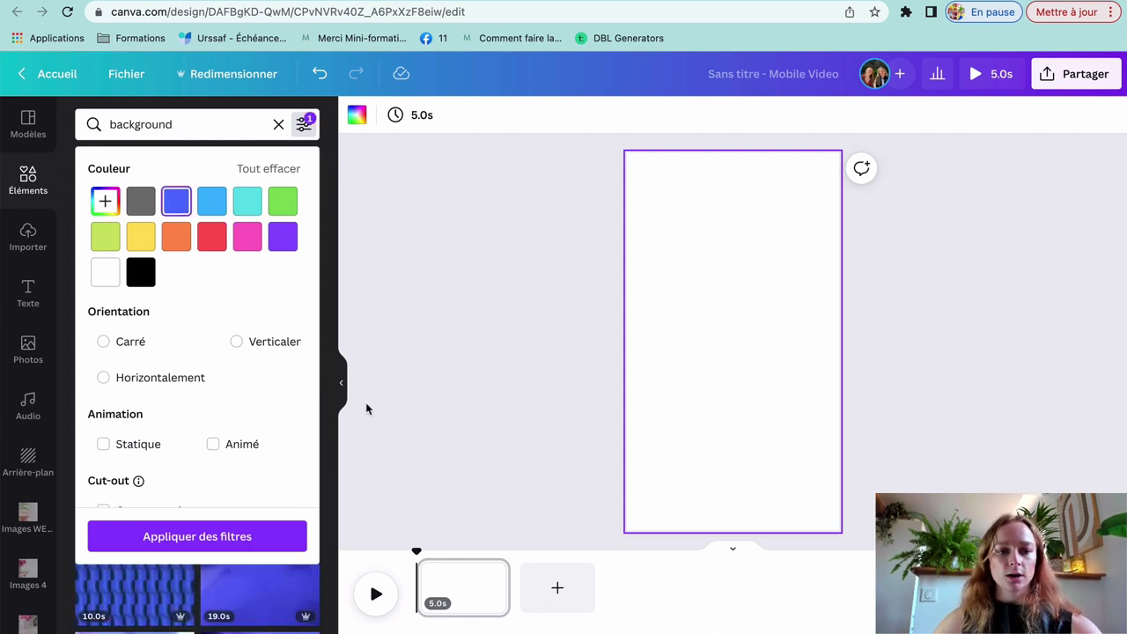
click(416, 437)
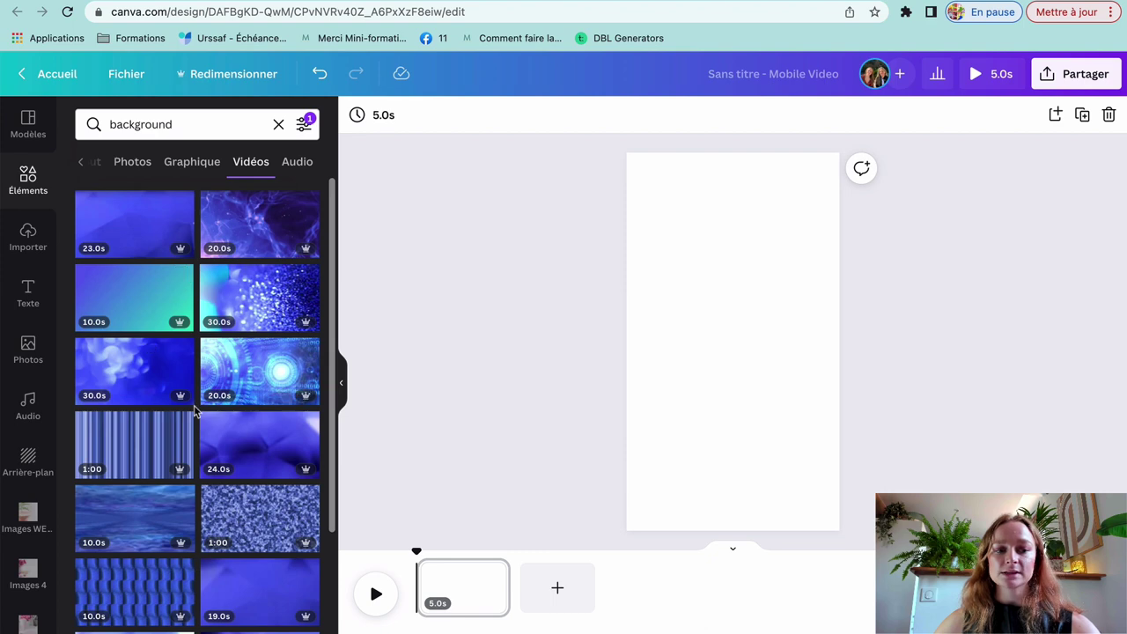
Filter the background videos by the custom colour #F5918B, pasted from the copied hex code.
click(304, 125)
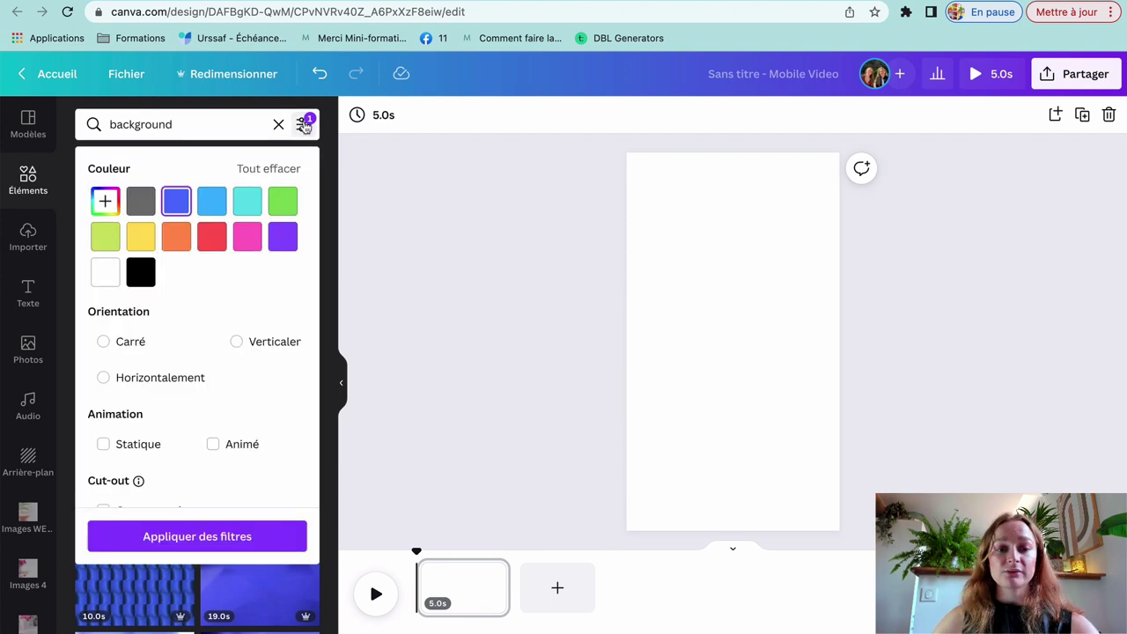
click(108, 204)
click(220, 361)
double_click(220, 361)
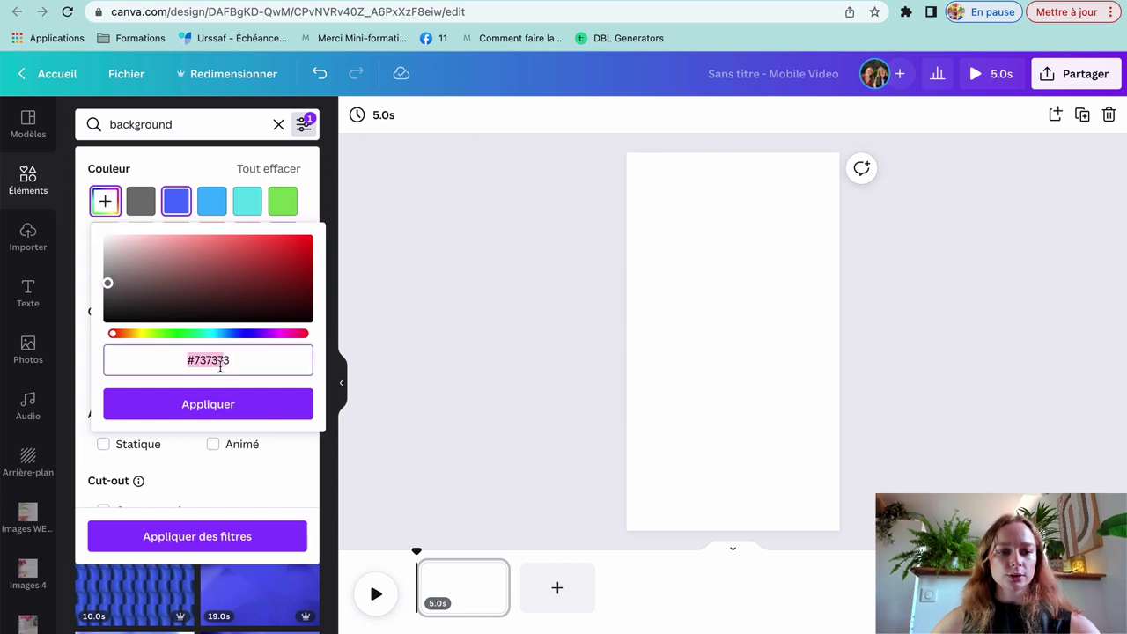
double_click(220, 367)
key(super+v)
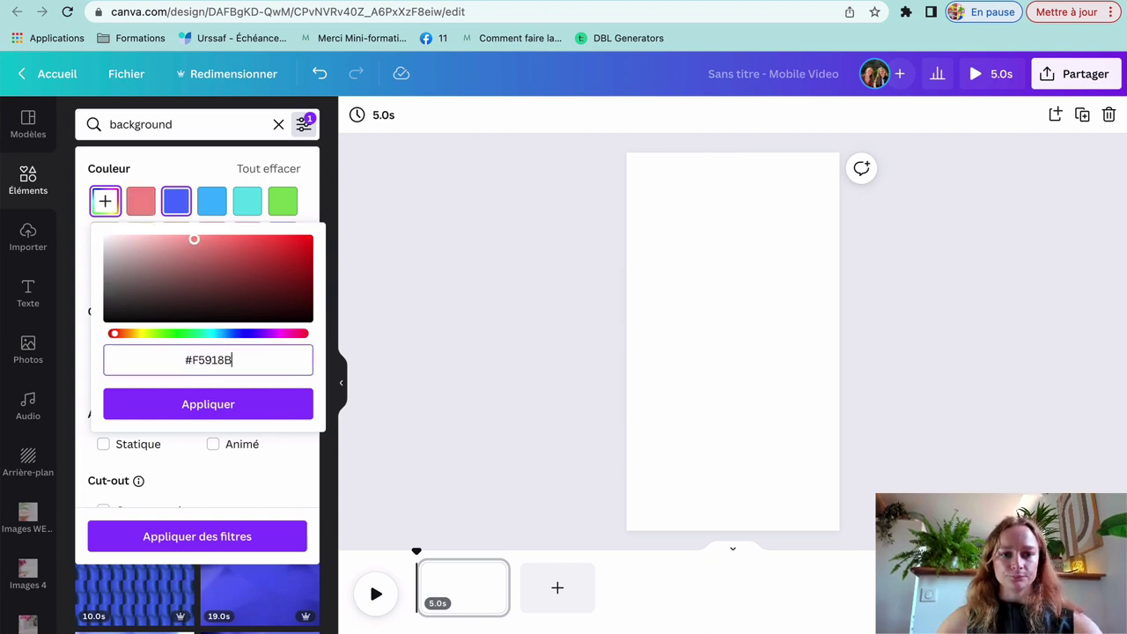
click(206, 403)
click(442, 498)
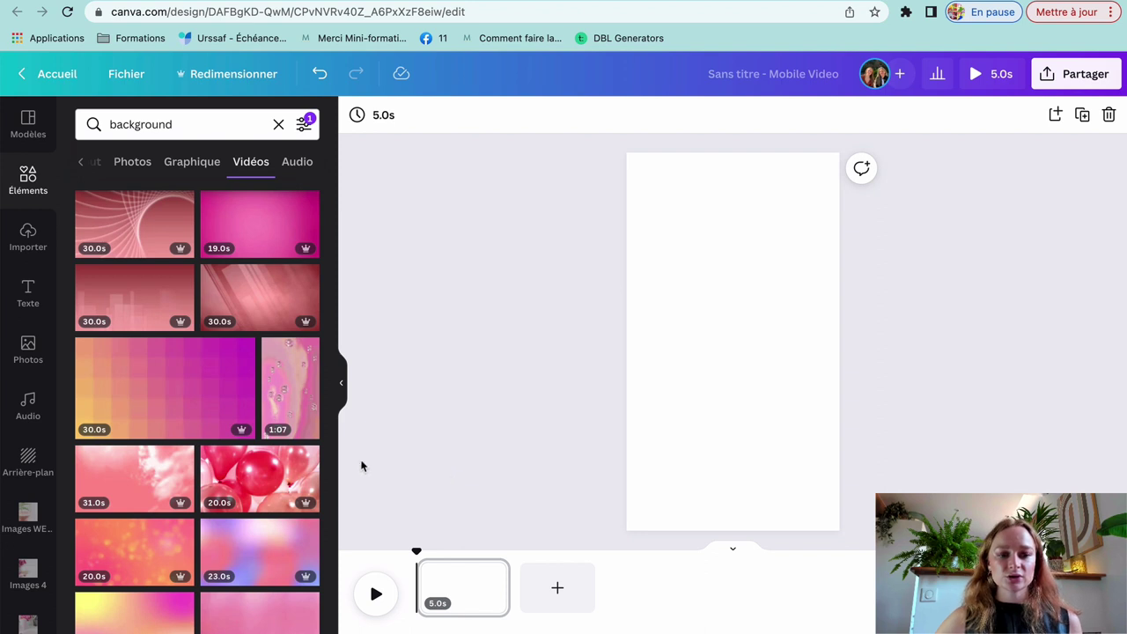
Set the 20-second yellow, orange and pink gradient video as the page's full background.
scroll(300, 458, down, 3)
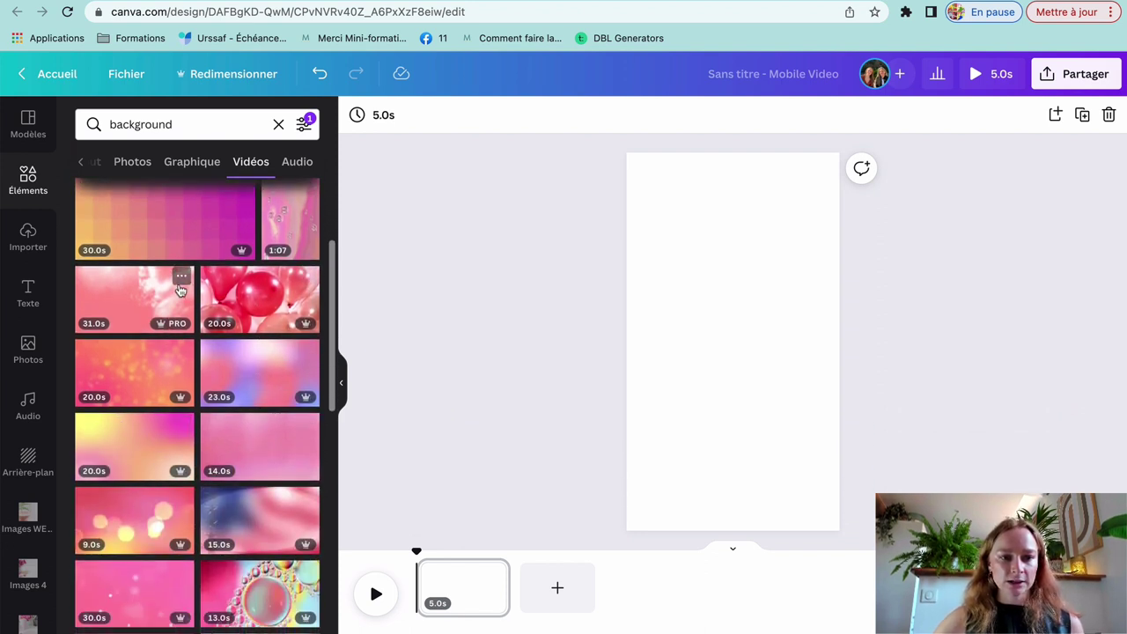
drag(149, 435, 639, 318)
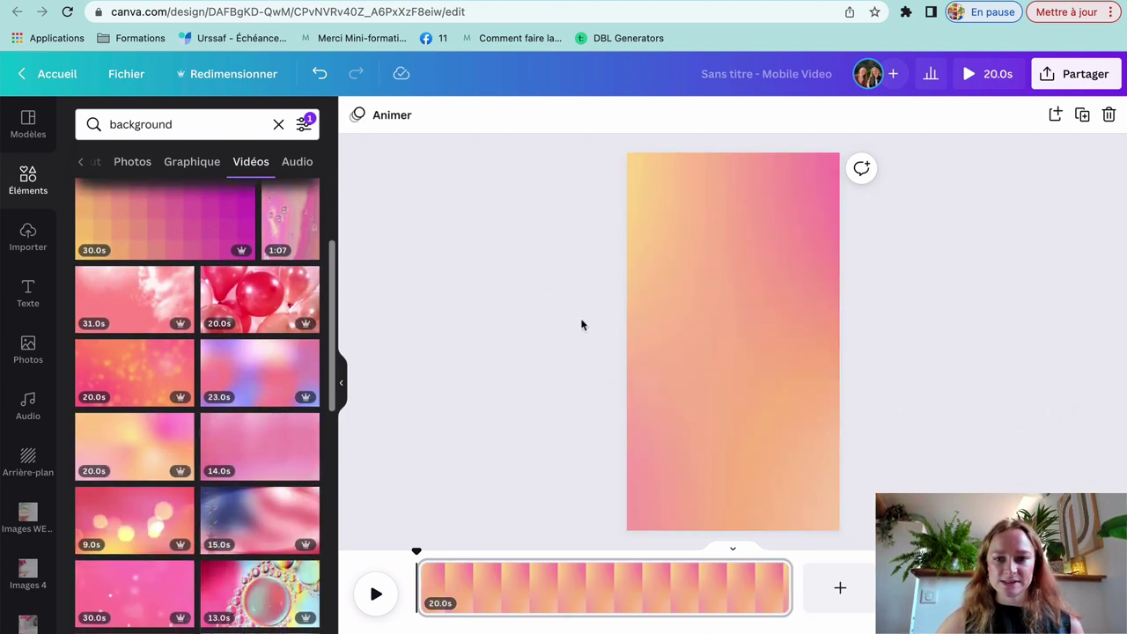
Preview the animated gradient background, pausing it partway through.
click(376, 595)
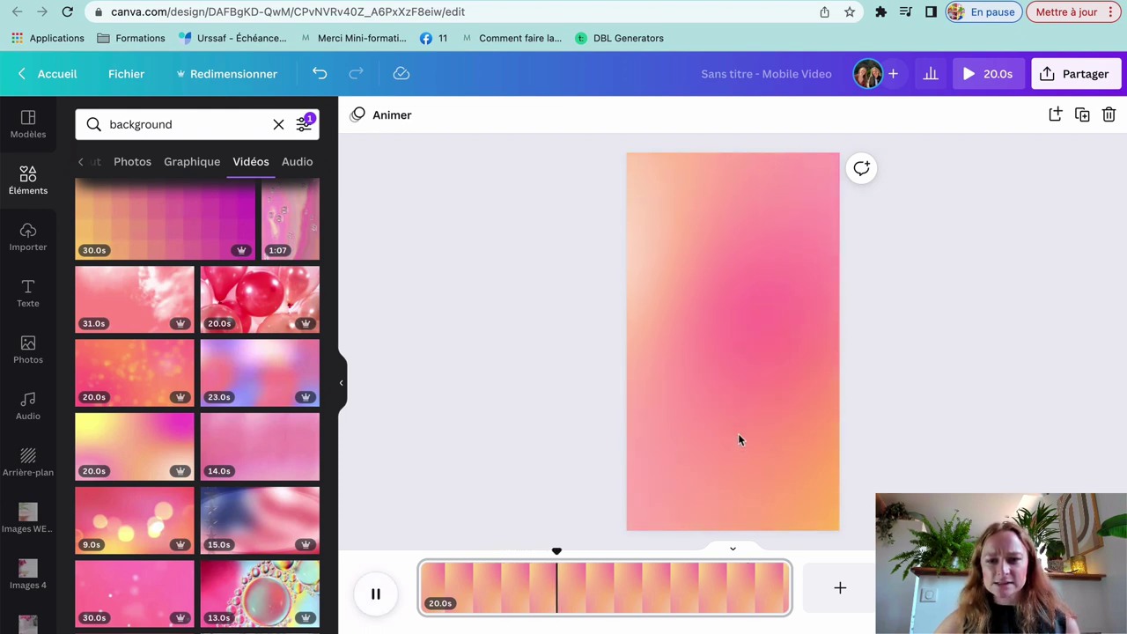
click(377, 596)
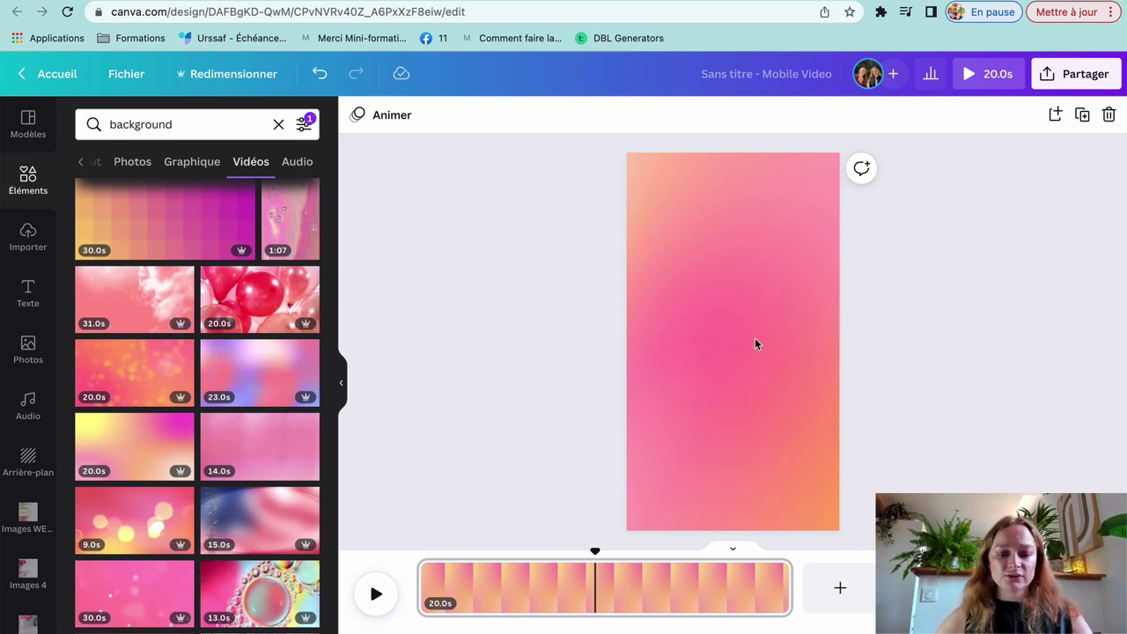
Add a text box reading "combinaisons" in the middle of the page and enlarge it to about size 81,2.
key(t)
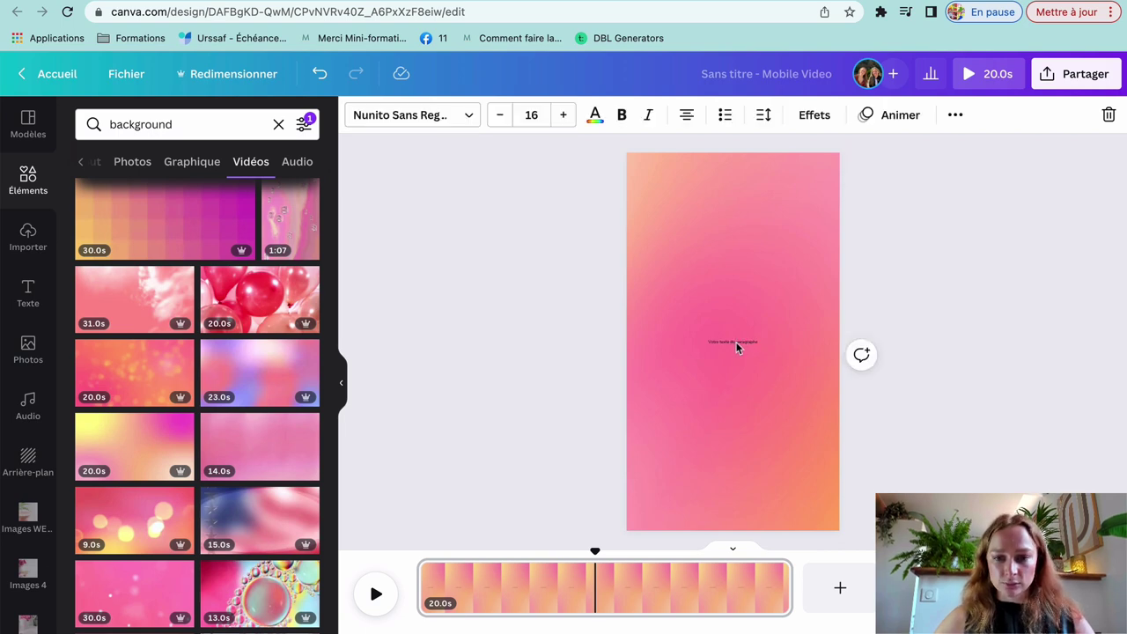
double_click(736, 344)
key(BackSpace)
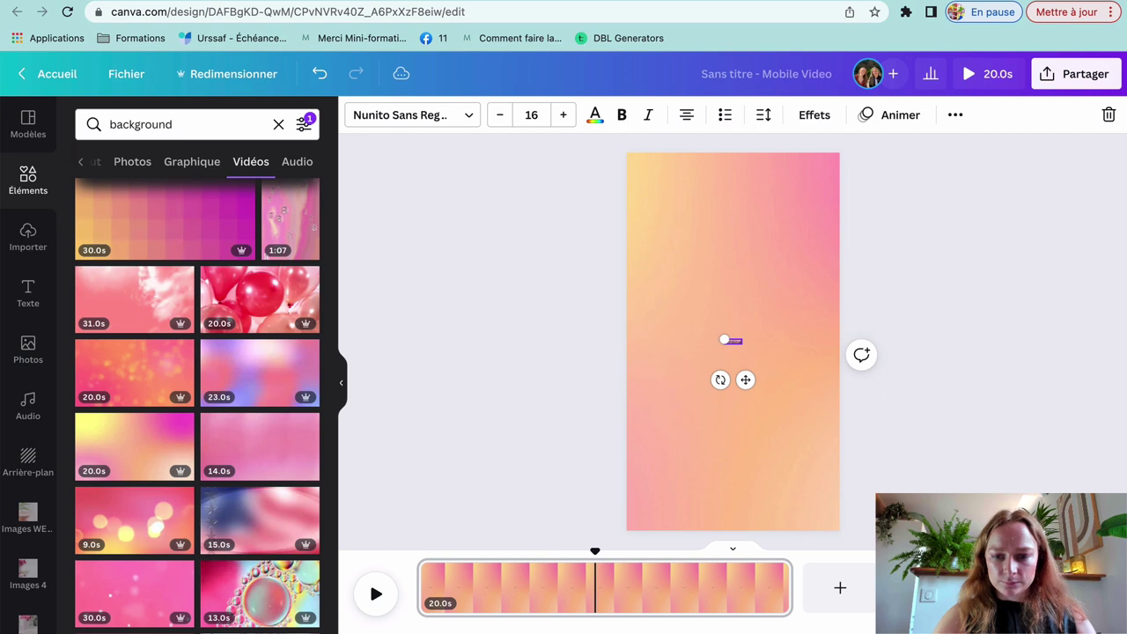
text(combinaisons)
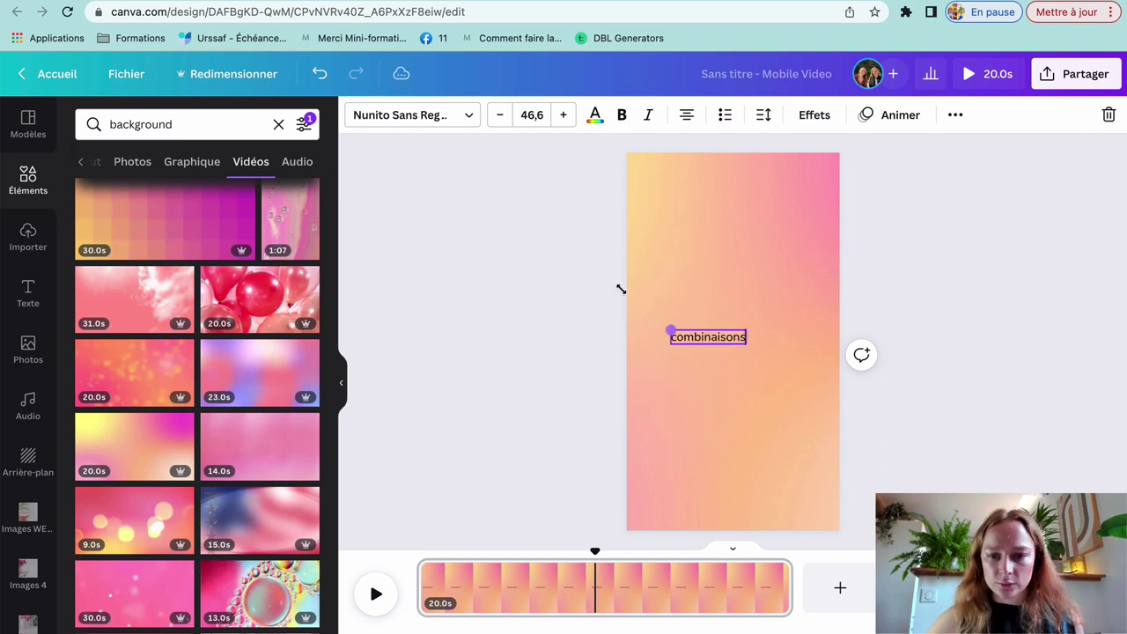
click(953, 364)
drag(691, 337, 719, 346)
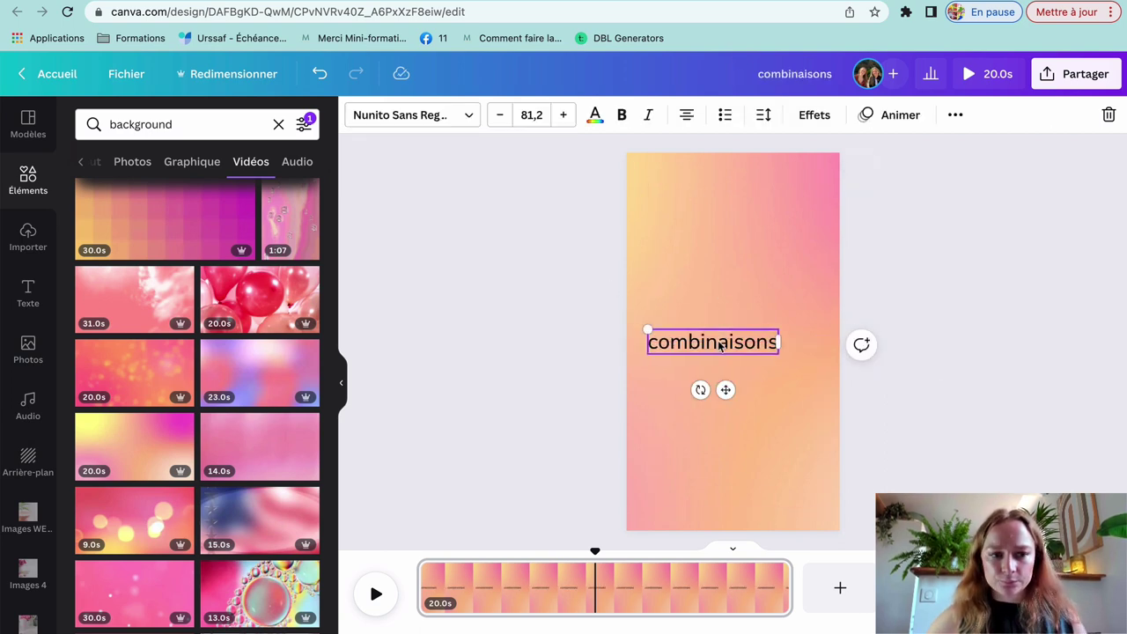
Extend the text to "combinaisons de polices" and widen its box so it fits on one line.
click(735, 345)
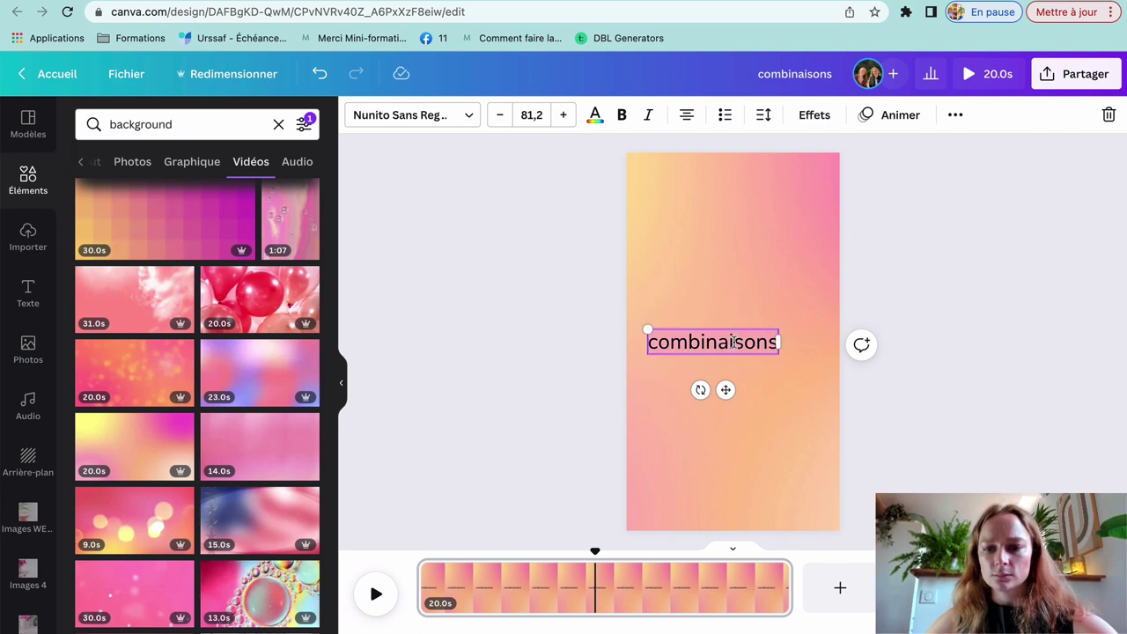
key(End)
text(de po)
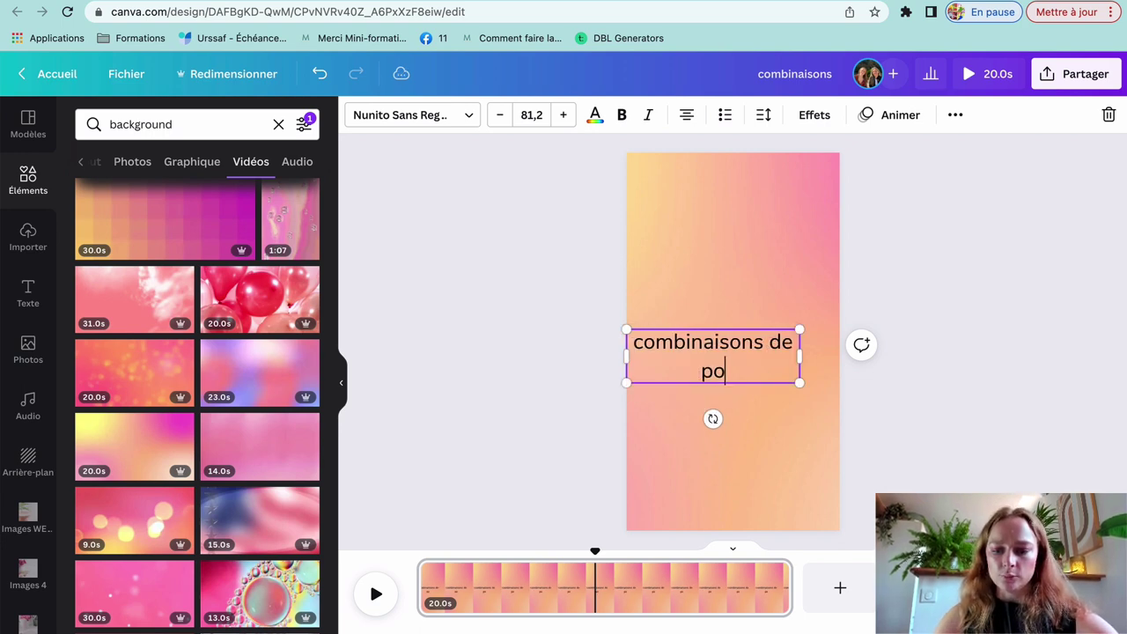
text(lices)
drag(800, 356, 860, 354)
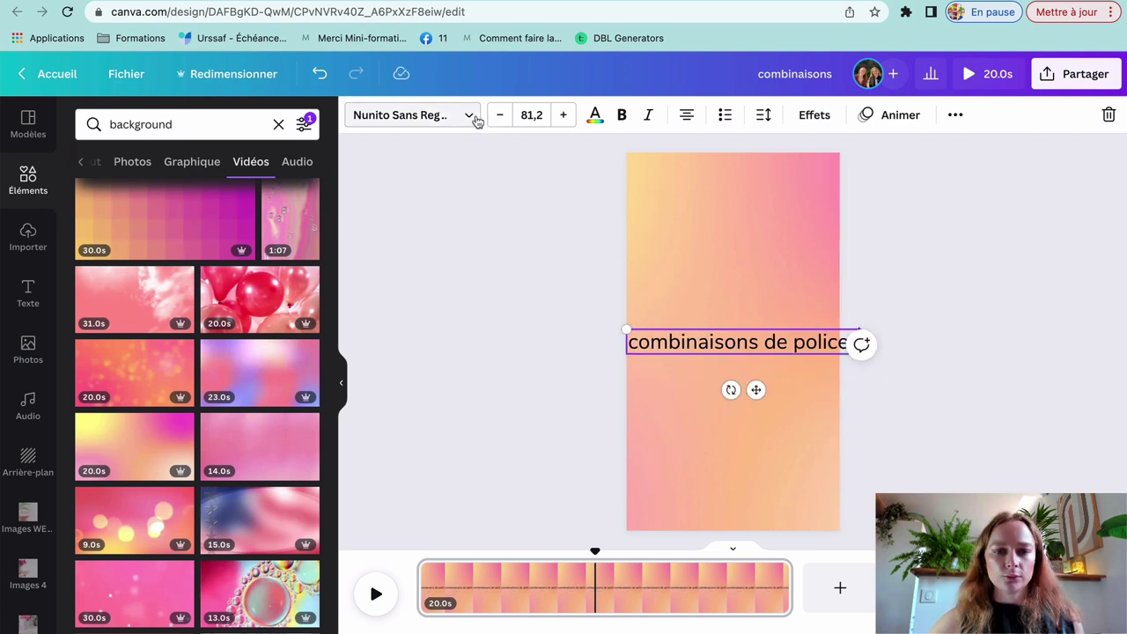
Set the title's font to Montserrat Extra-Bold.
click(466, 116)
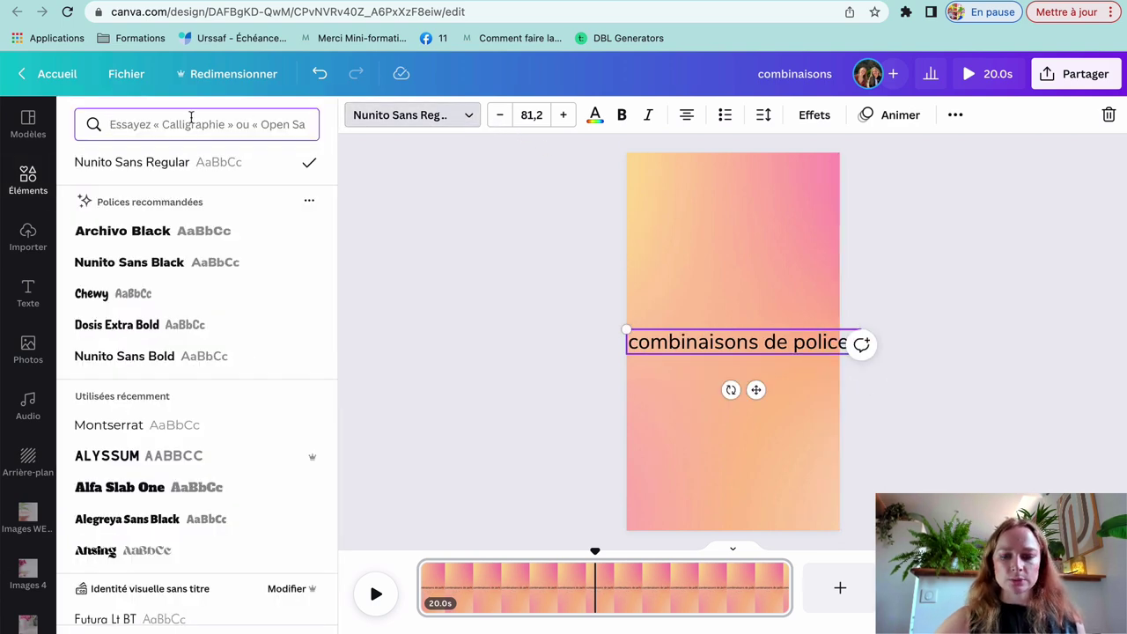
text(mont)
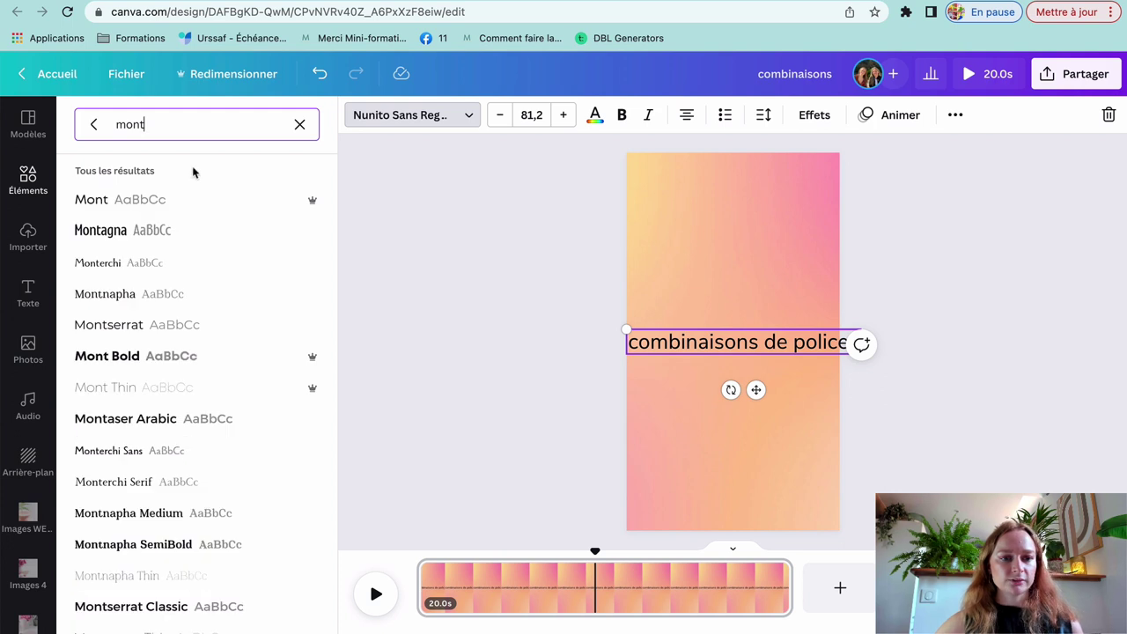
scroll(215, 355, down, 1)
scroll(212, 359, down, 2)
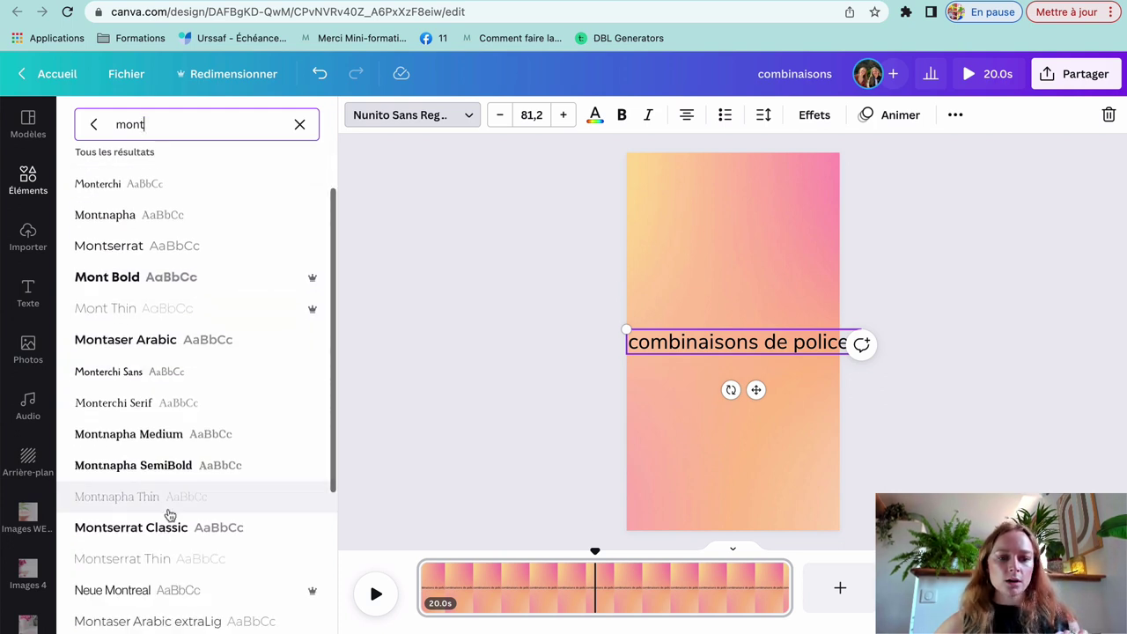
click(123, 530)
scroll(123, 541, down, 5)
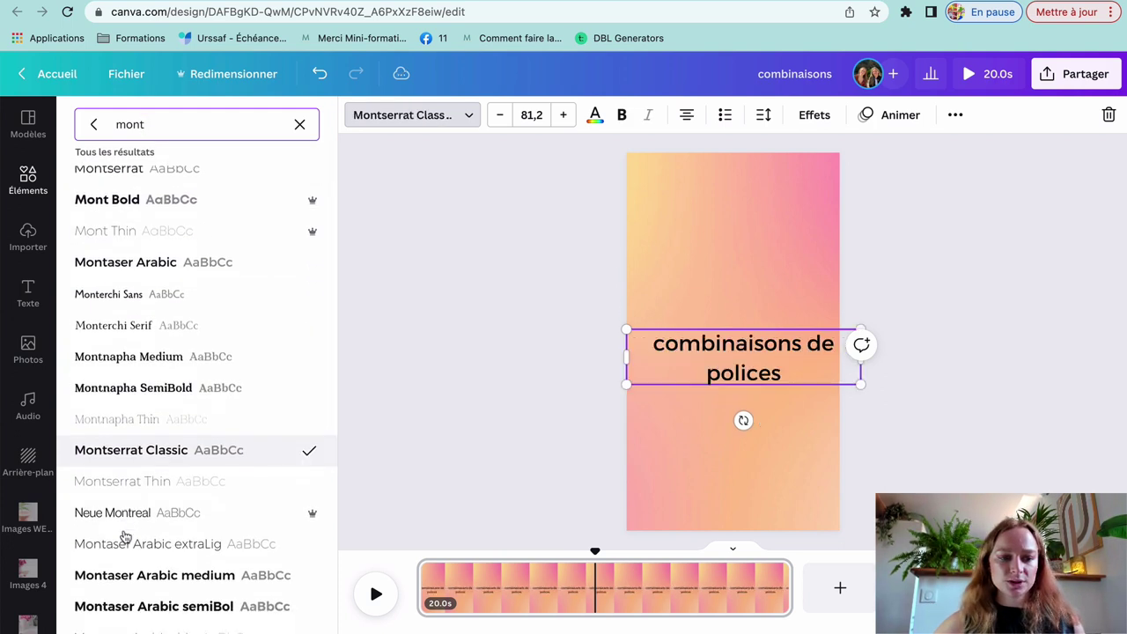
click(123, 552)
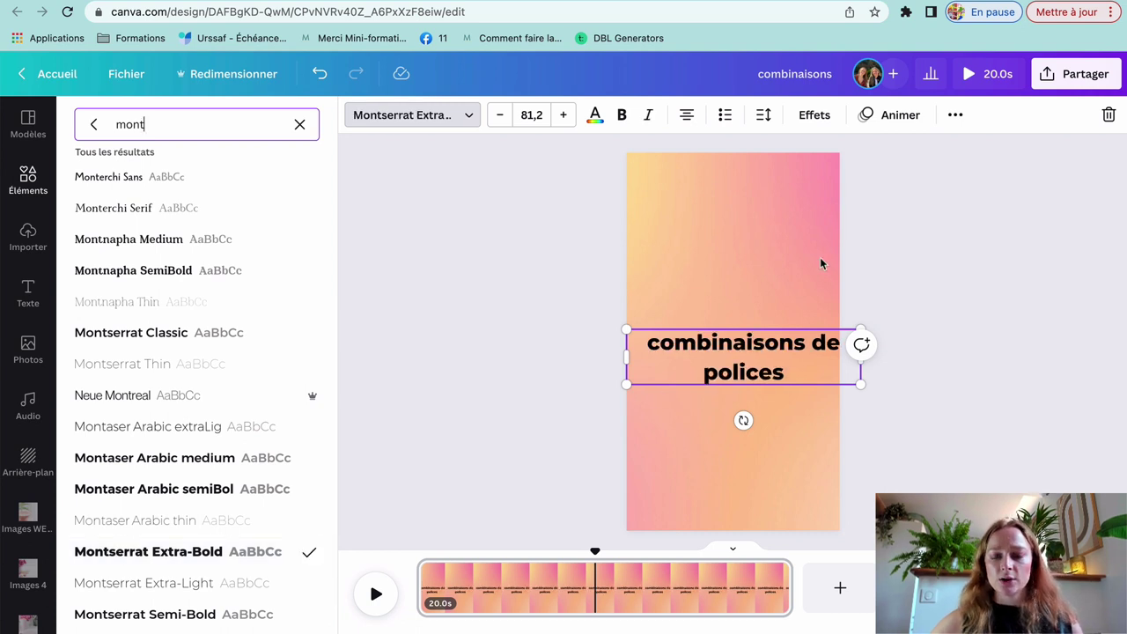
Convert the title to uppercase, then scale it down to about size 66,5 and centre it within the page width.
click(955, 116)
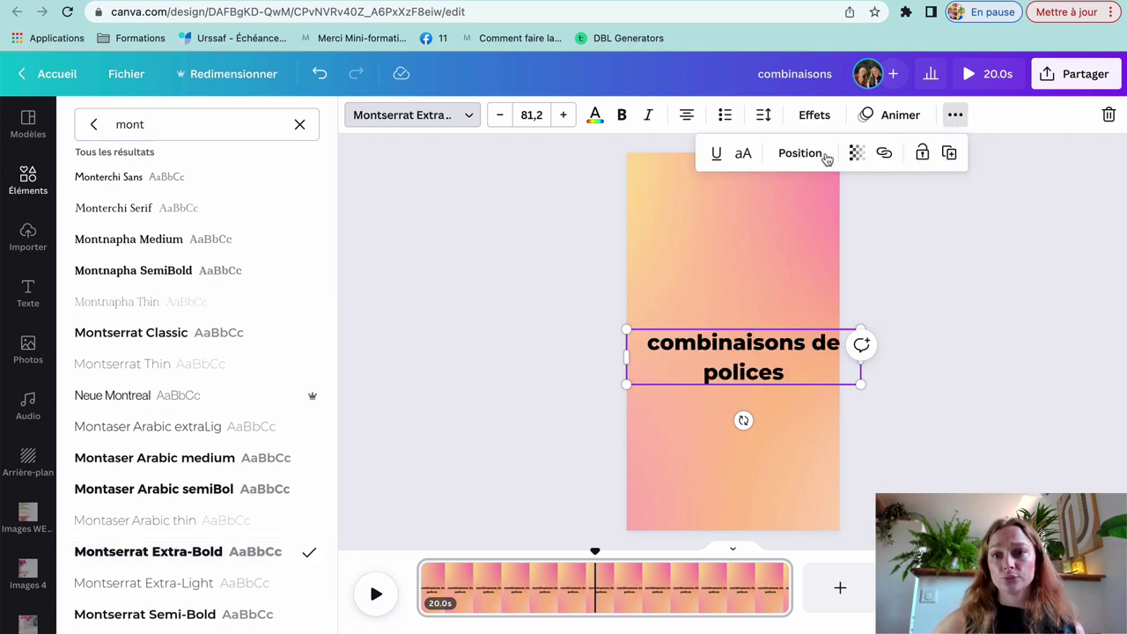
click(744, 155)
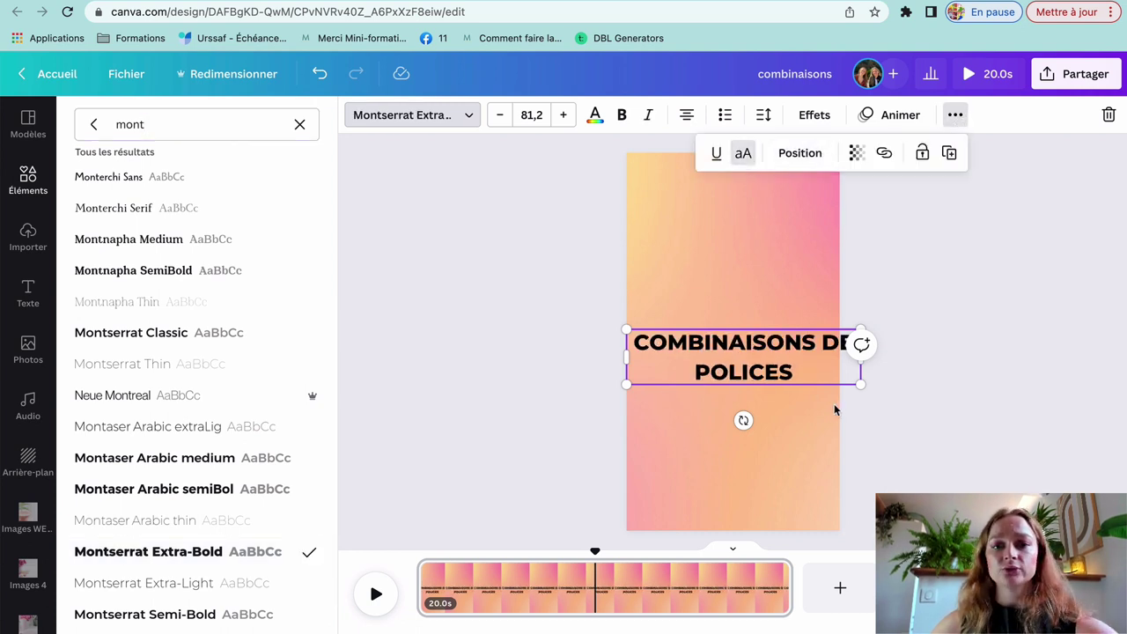
click(826, 388)
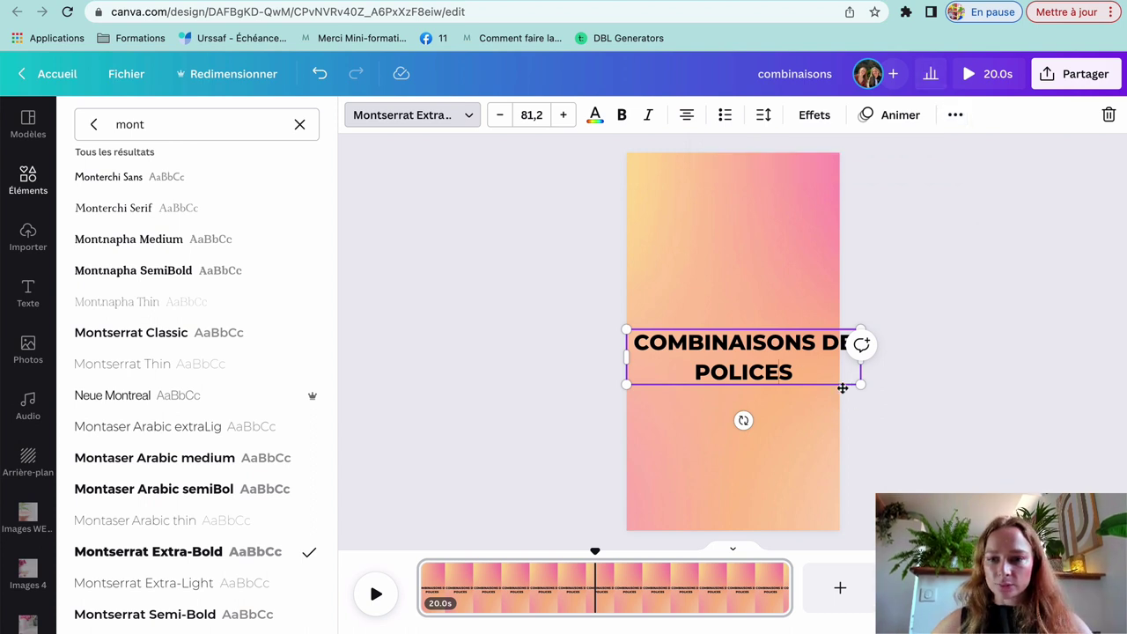
drag(861, 384, 773, 395)
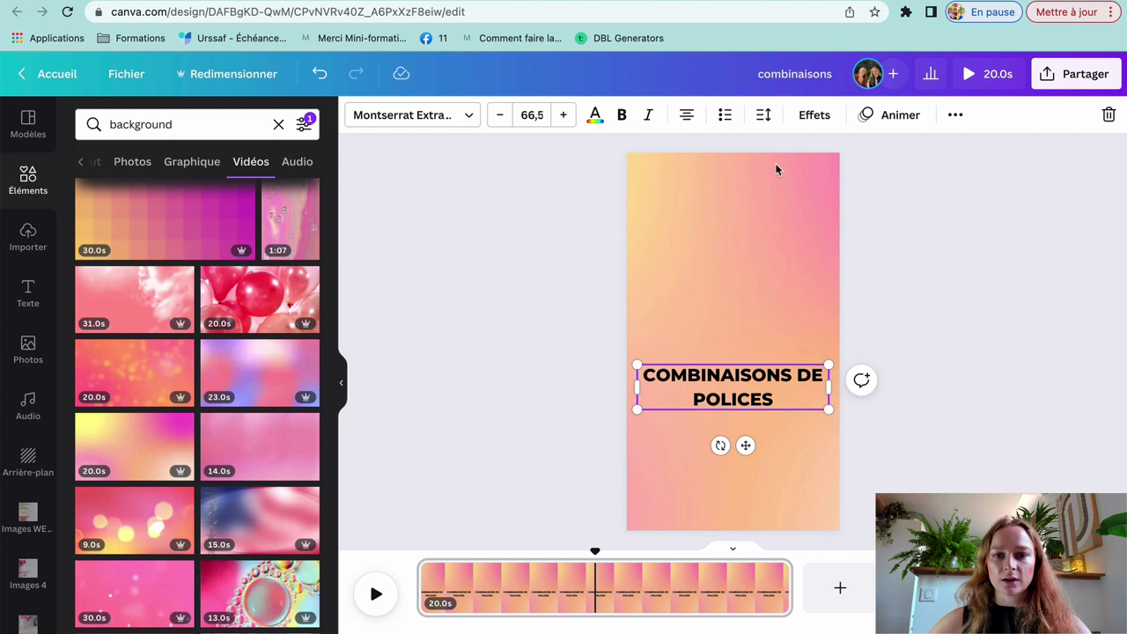
Colour the "COMBINAISONS DE POLICES" title white.
click(595, 114)
click(175, 195)
click(492, 226)
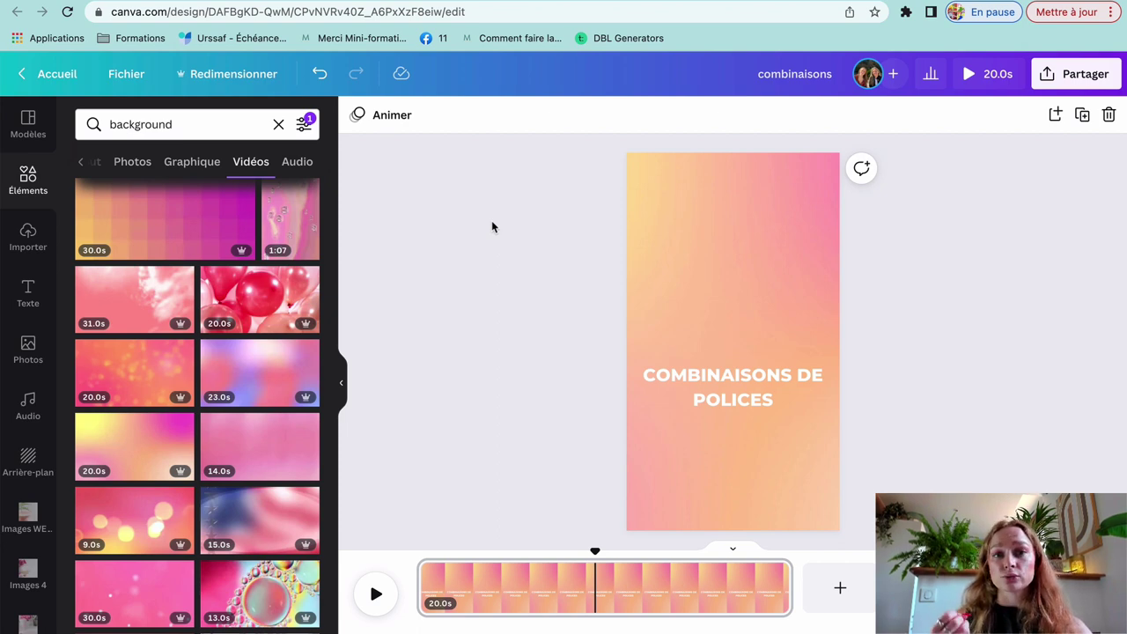
Add a white circle, sized to fit just above the title and centred horizontally on the page.
click(28, 178)
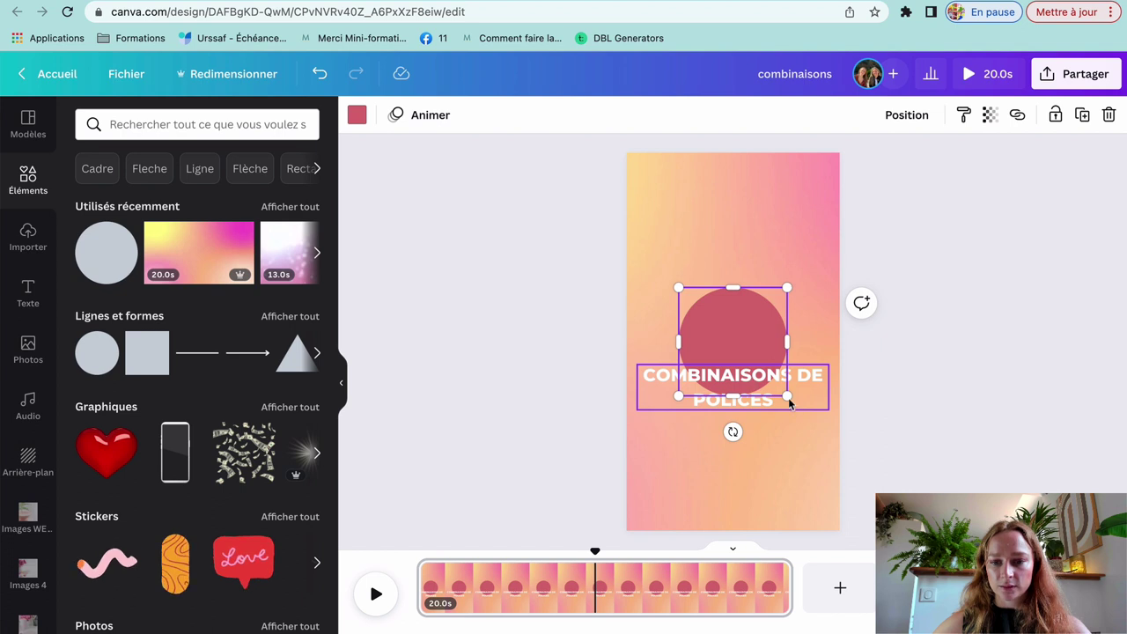
drag(790, 403, 734, 318)
click(357, 114)
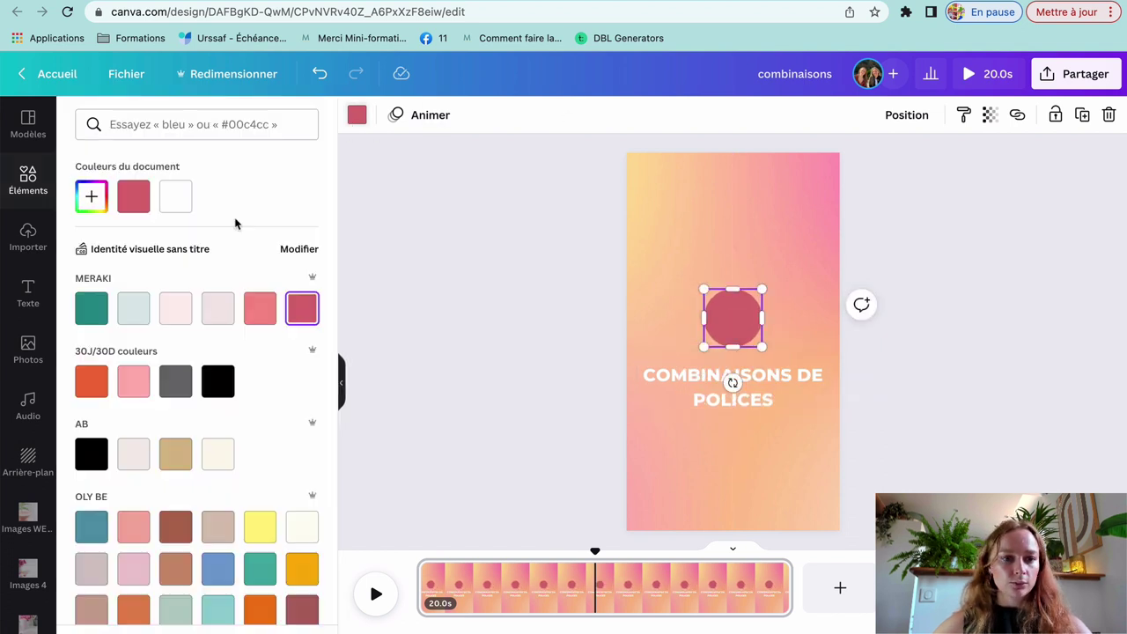
click(182, 199)
drag(762, 288, 738, 299)
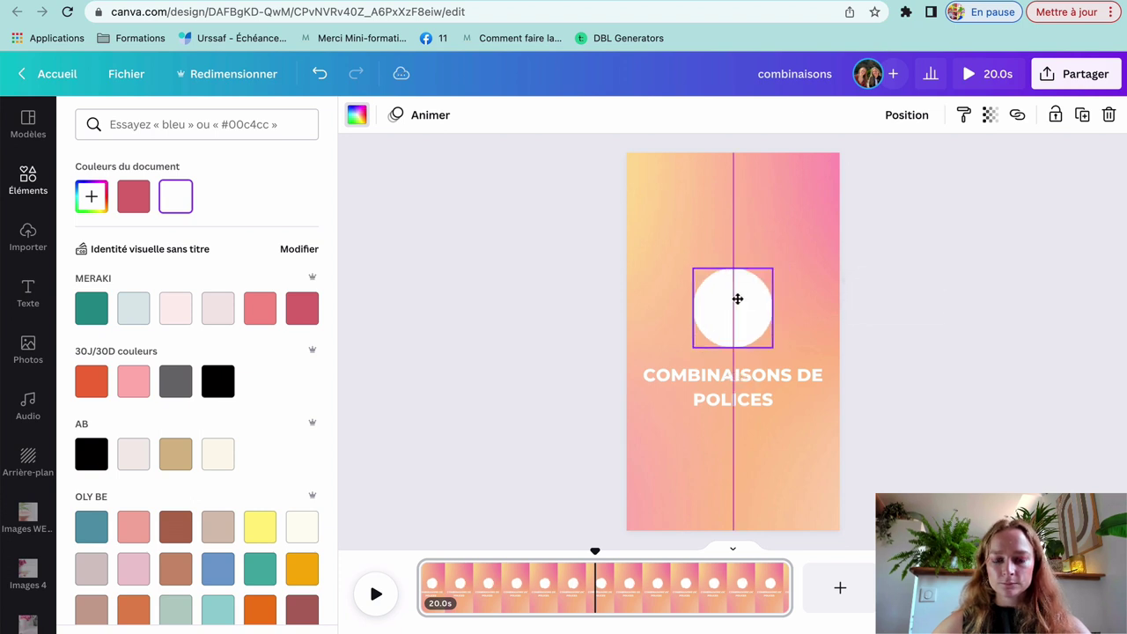
Duplicate the title above the circle and replace the copy's text with "5".
click(755, 396)
drag(755, 396, 745, 275)
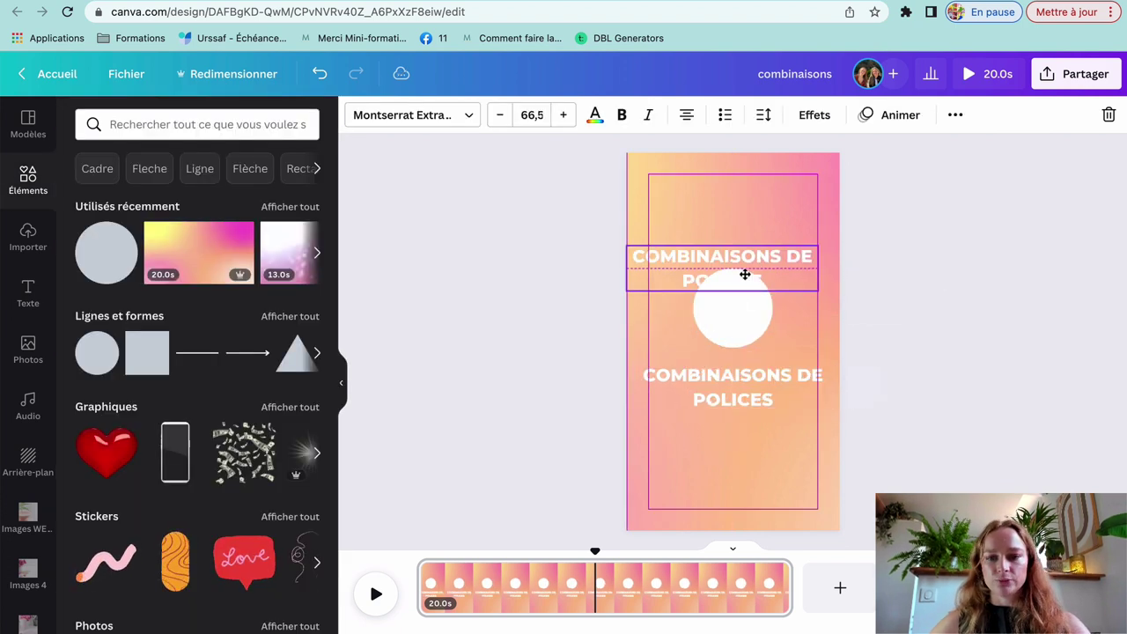
text(5)
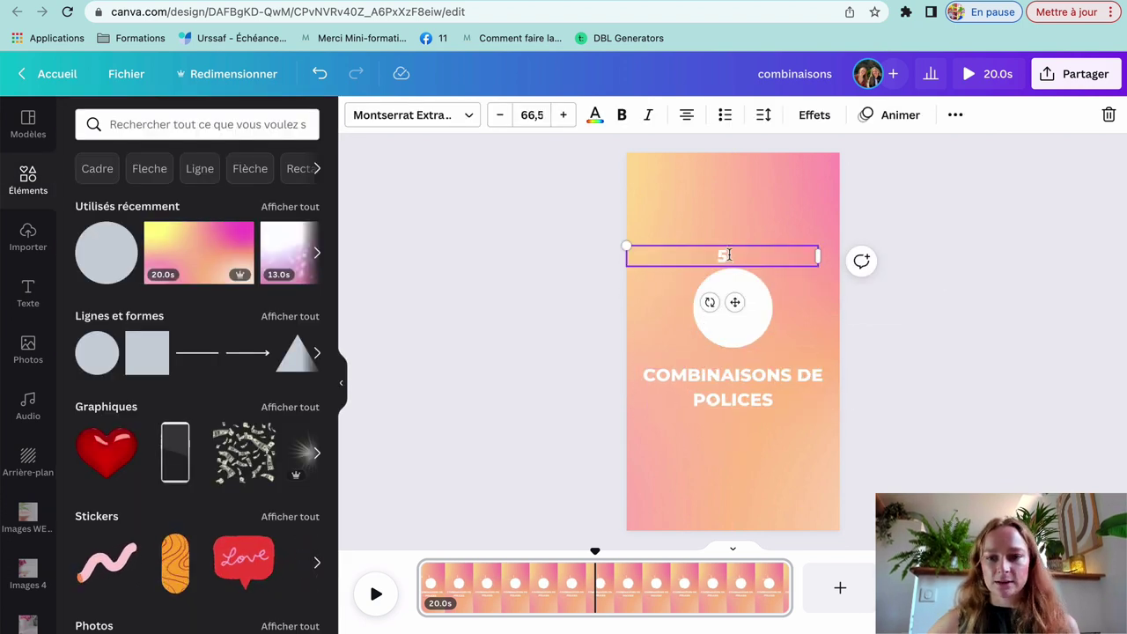
Set the "5" in the Moontime font, narrow its text box and enlarge it to about size 312.
click(467, 116)
text(mont)
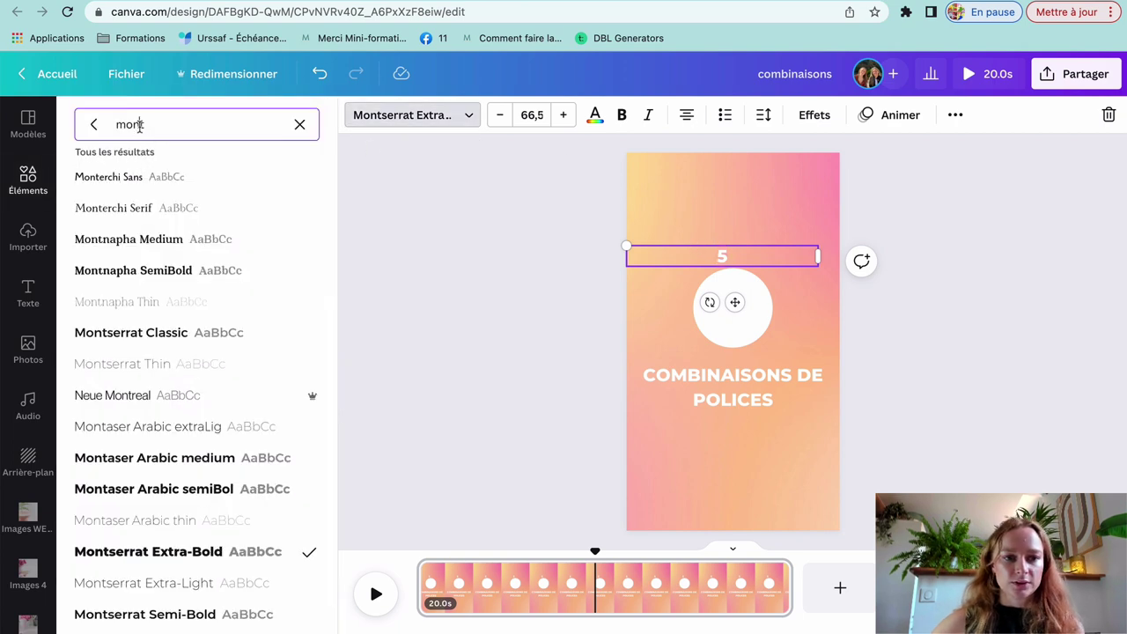
text(mo)
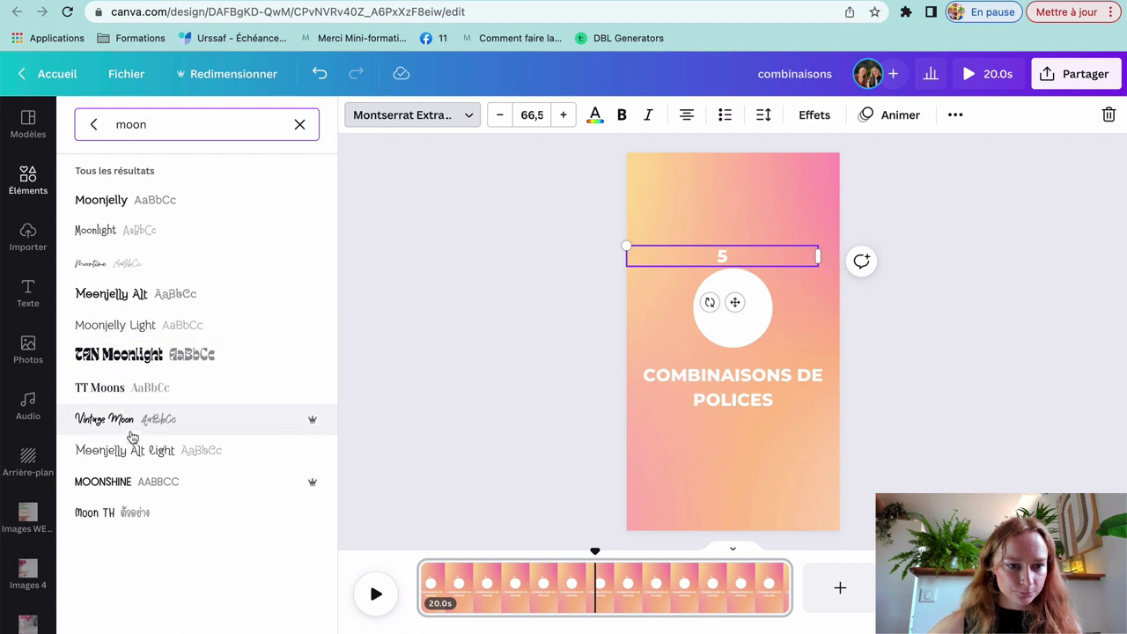
click(118, 267)
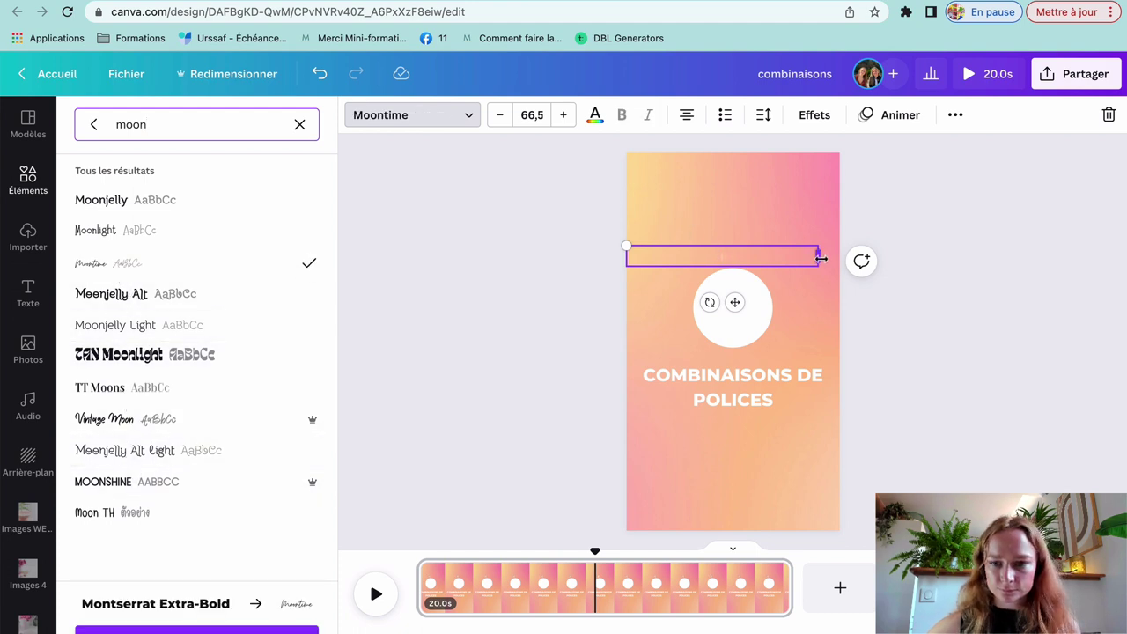
drag(818, 256, 652, 255)
drag(705, 203, 728, 167)
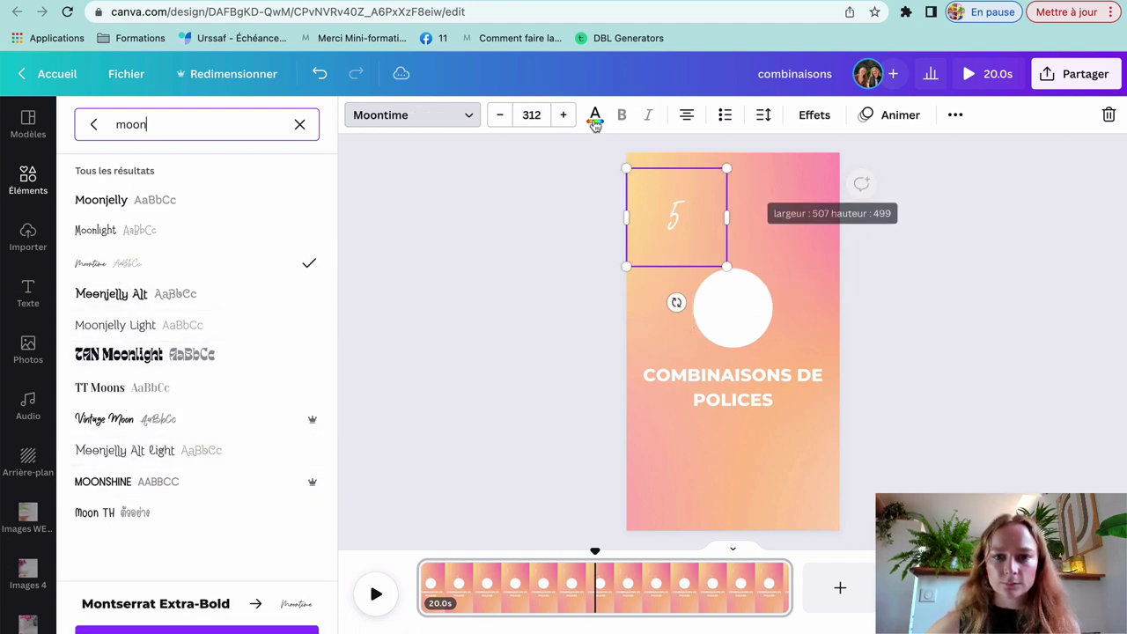
Colour the "5" with the MERAKI palette's dark pink and centre it in the white circle at about size 488.
click(594, 114)
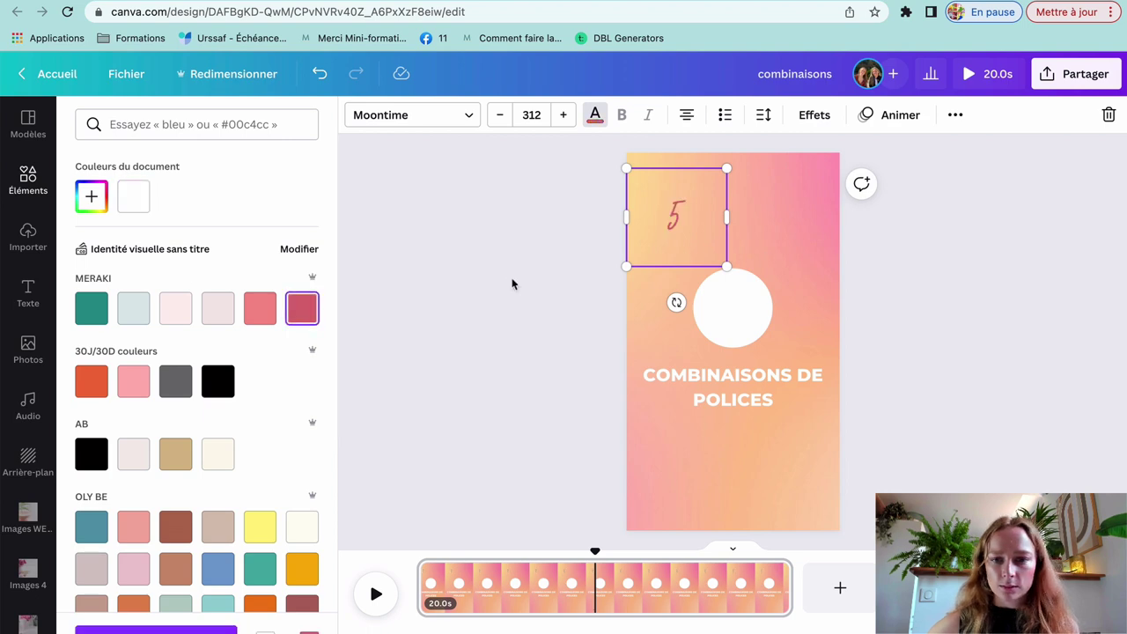
click(514, 282)
drag(659, 231, 739, 317)
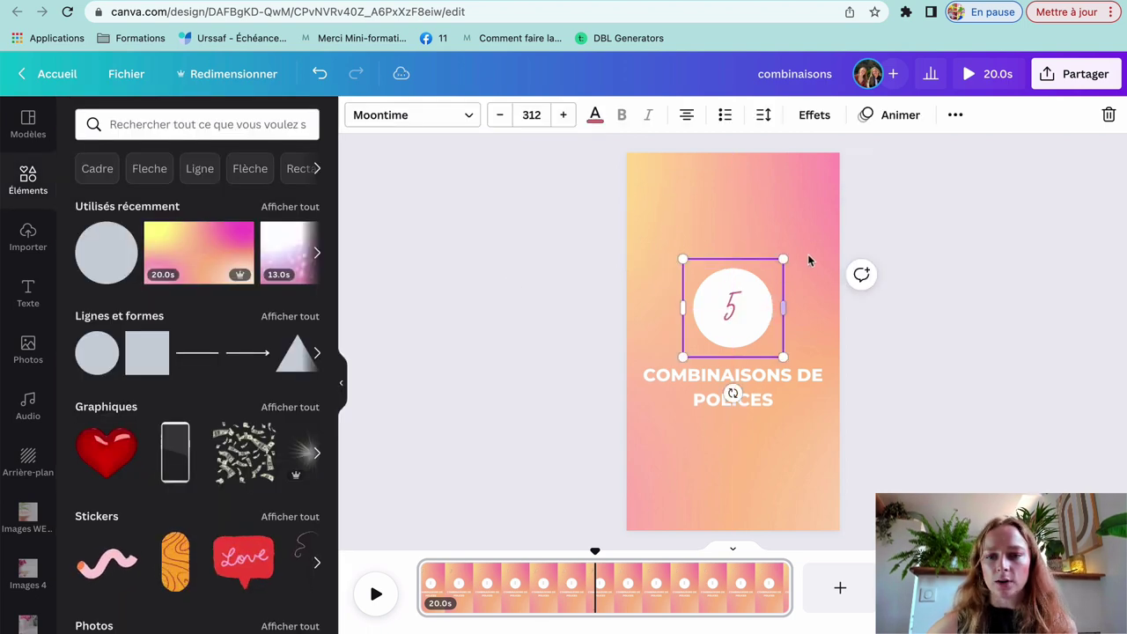
drag(803, 236, 848, 211)
drag(747, 299, 724, 333)
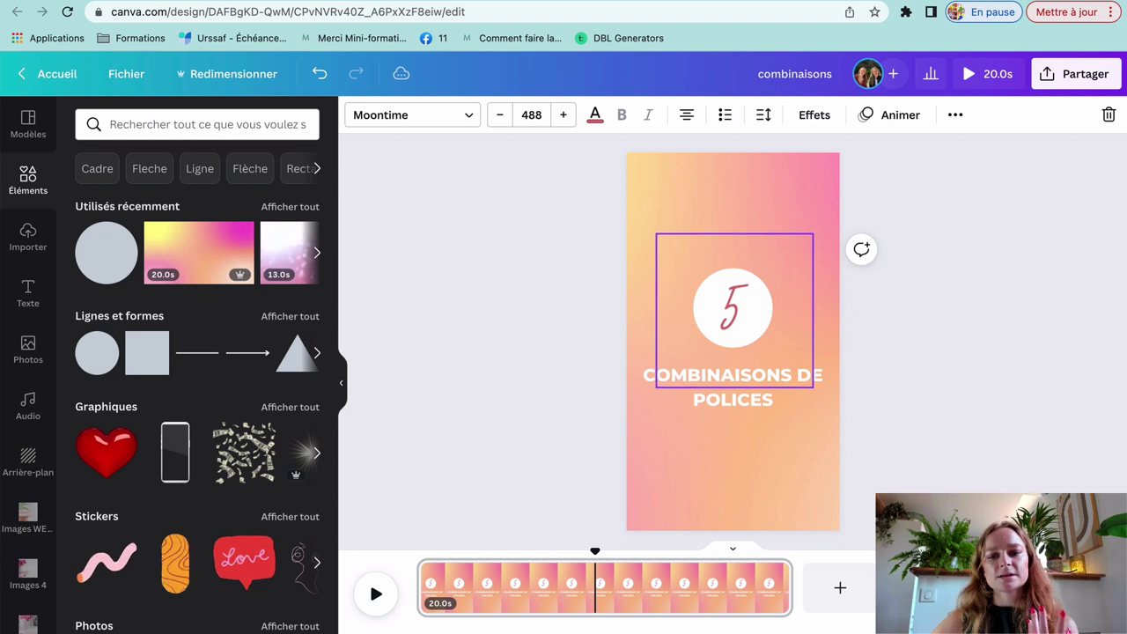
click(951, 349)
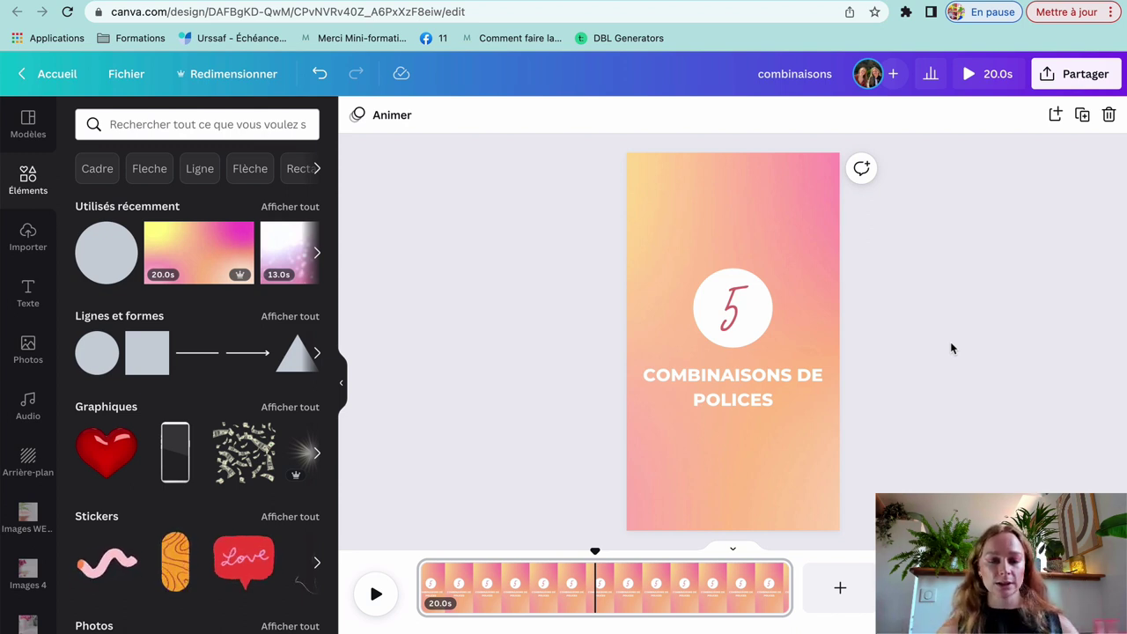
Add a text box reading "#EllesSontMeraki", shrink it to about size 28.6 and turn off its all-uppercase formatting.
key(t)
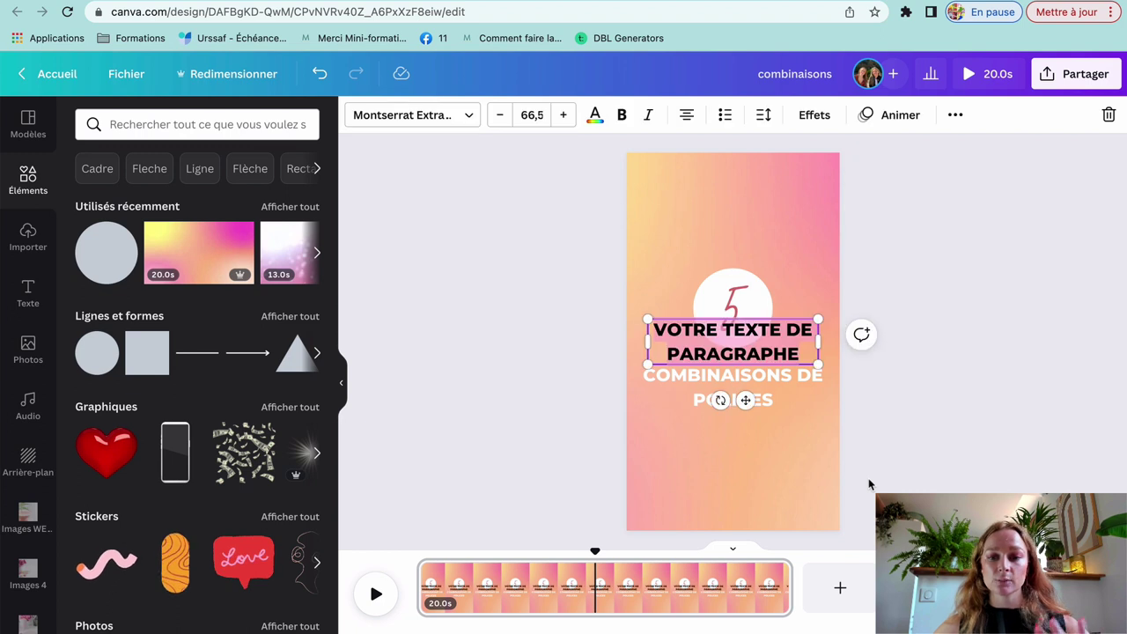
text(#)
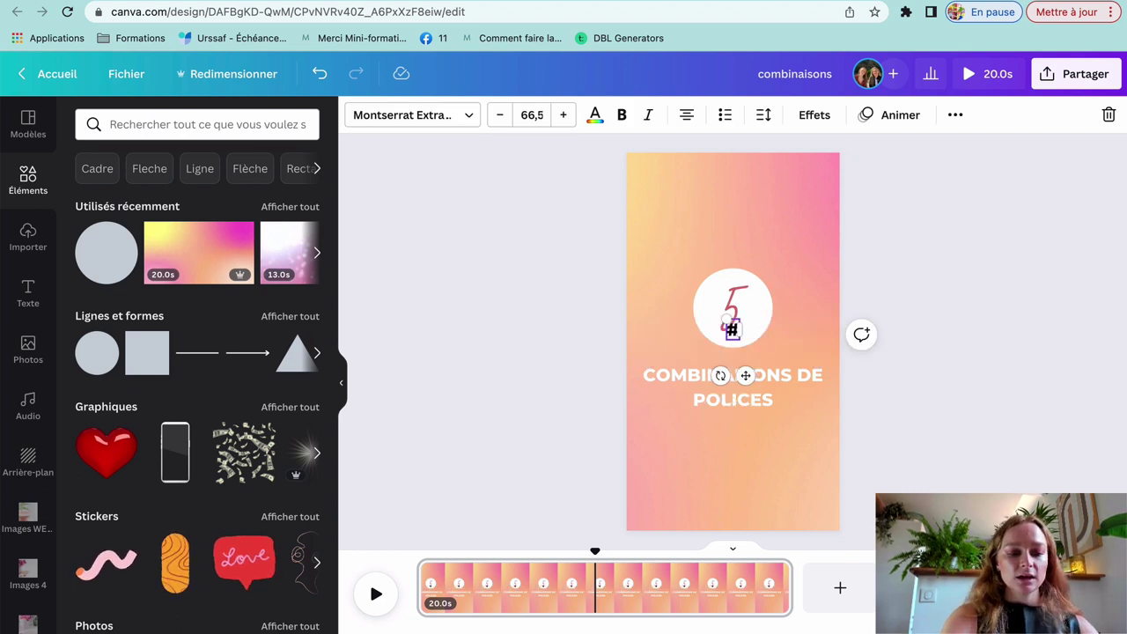
text(ELLESSONT)
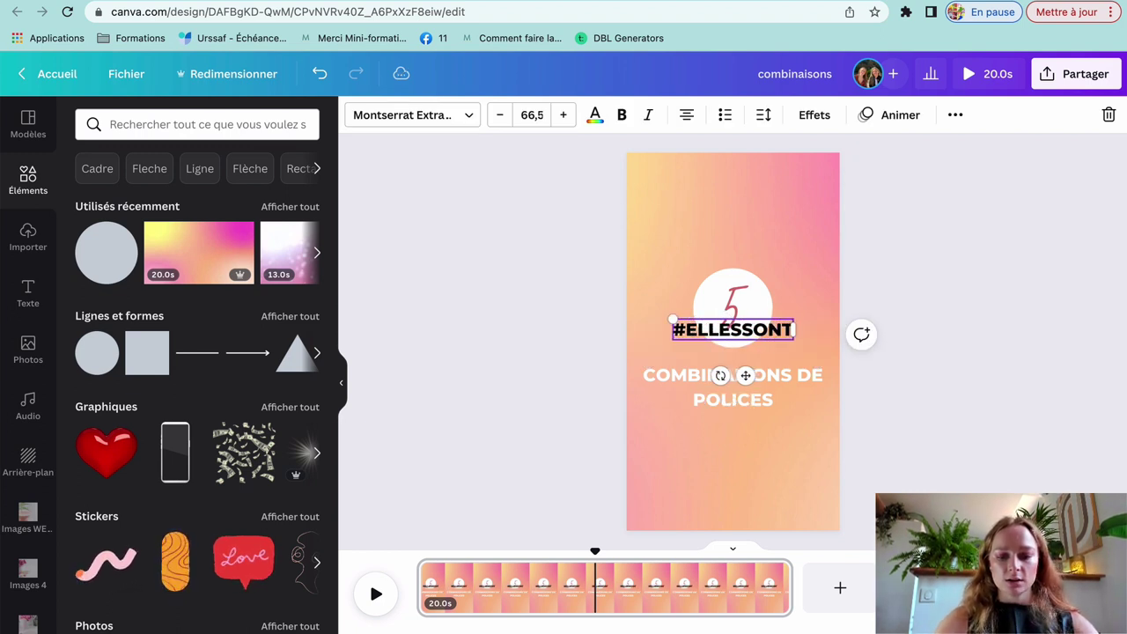
text(MERAKI)
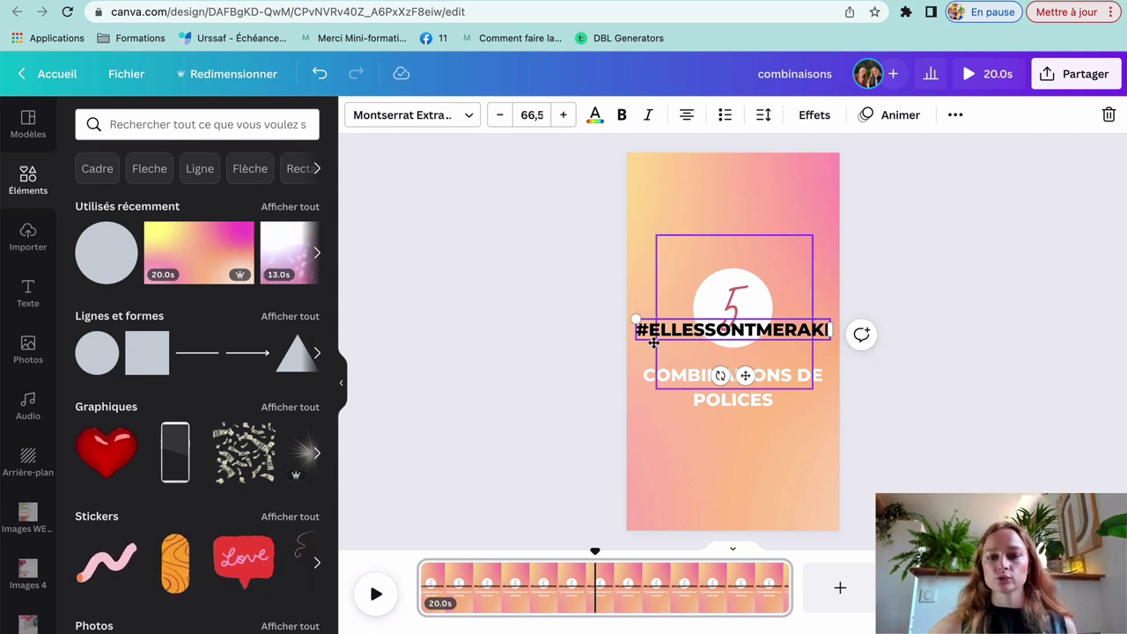
drag(634, 316, 746, 331)
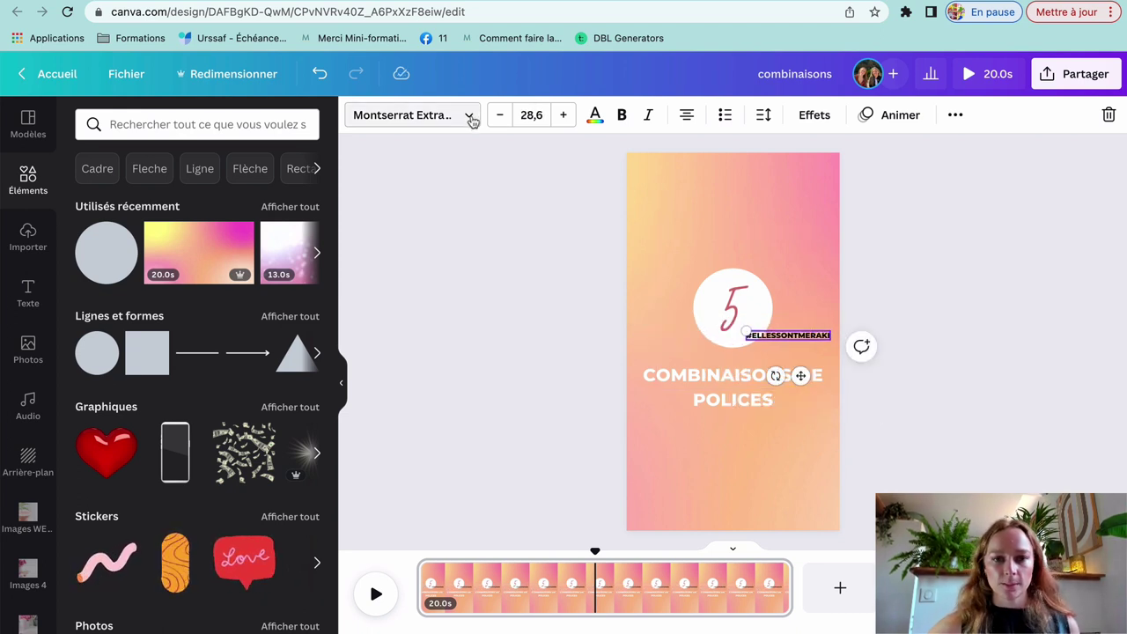
click(955, 115)
click(717, 155)
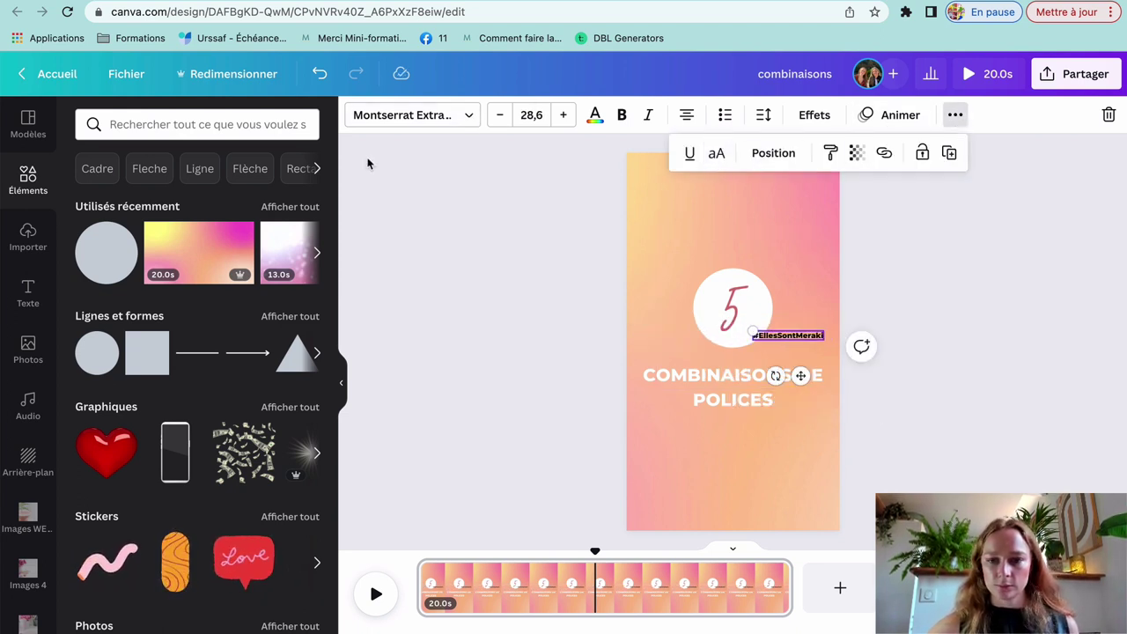
Set the hashtag's font to Montserrat.
click(405, 117)
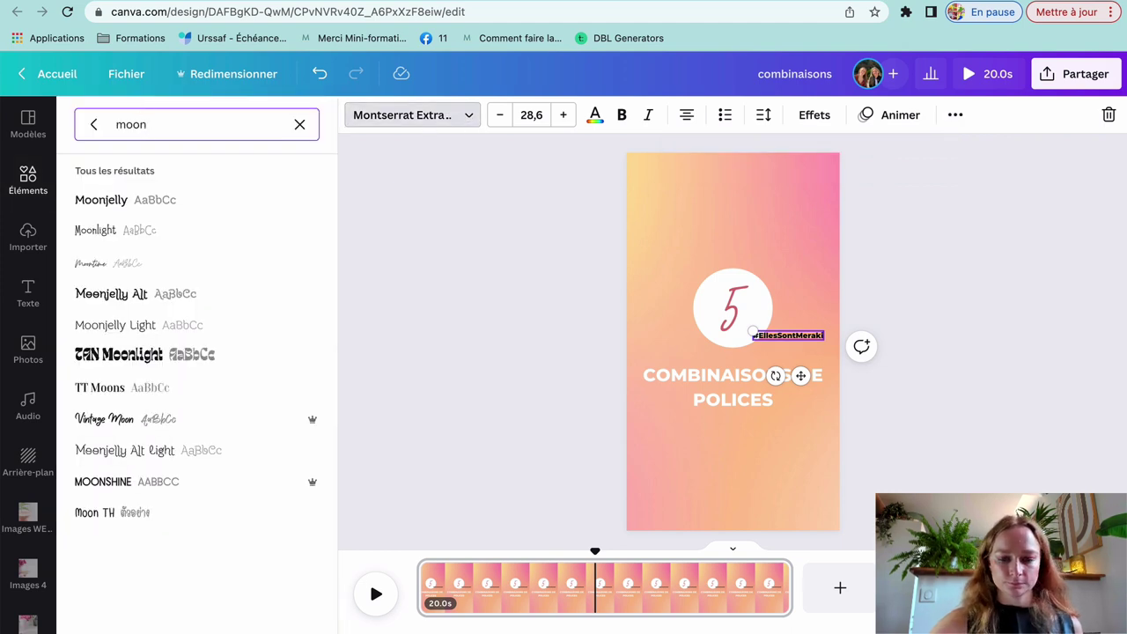
key(BackSpace)
key(BackSpace)
text(ns)
key(BackSpace)
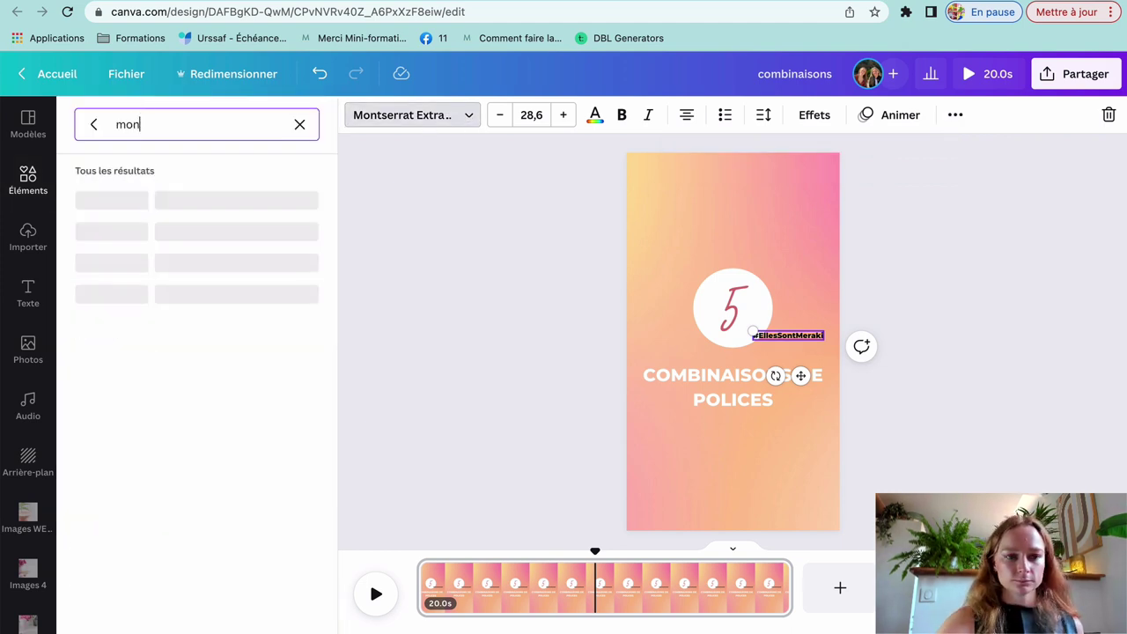
text(t)
click(157, 327)
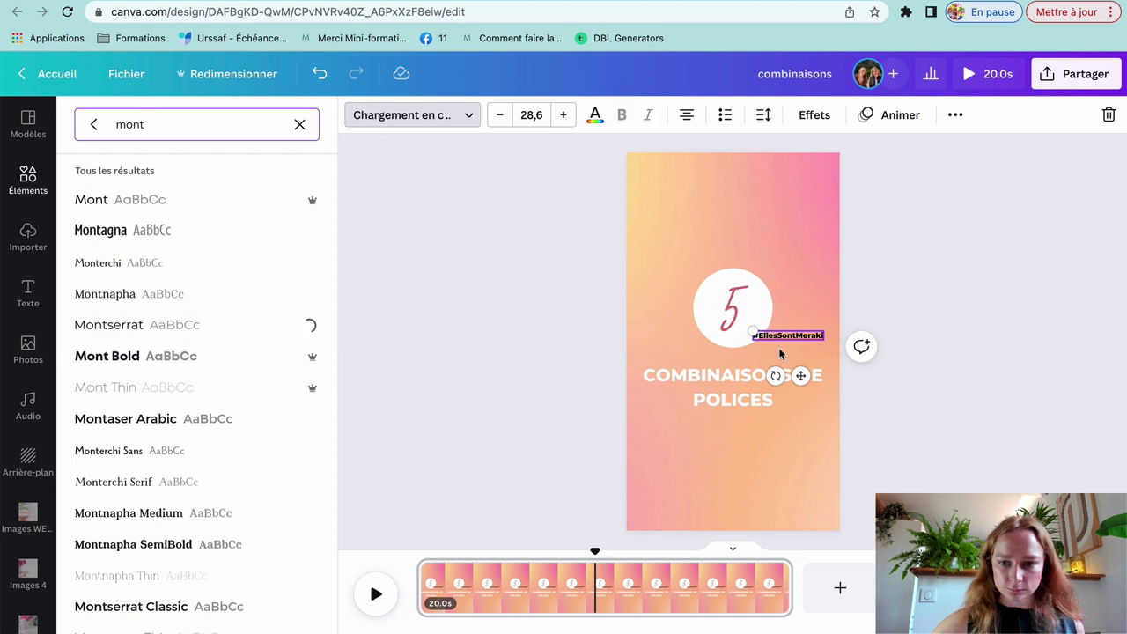
Place the hashtag centred near the bottom edge of the page and colour it with the document's dark pink.
drag(800, 376, 747, 552)
click(593, 116)
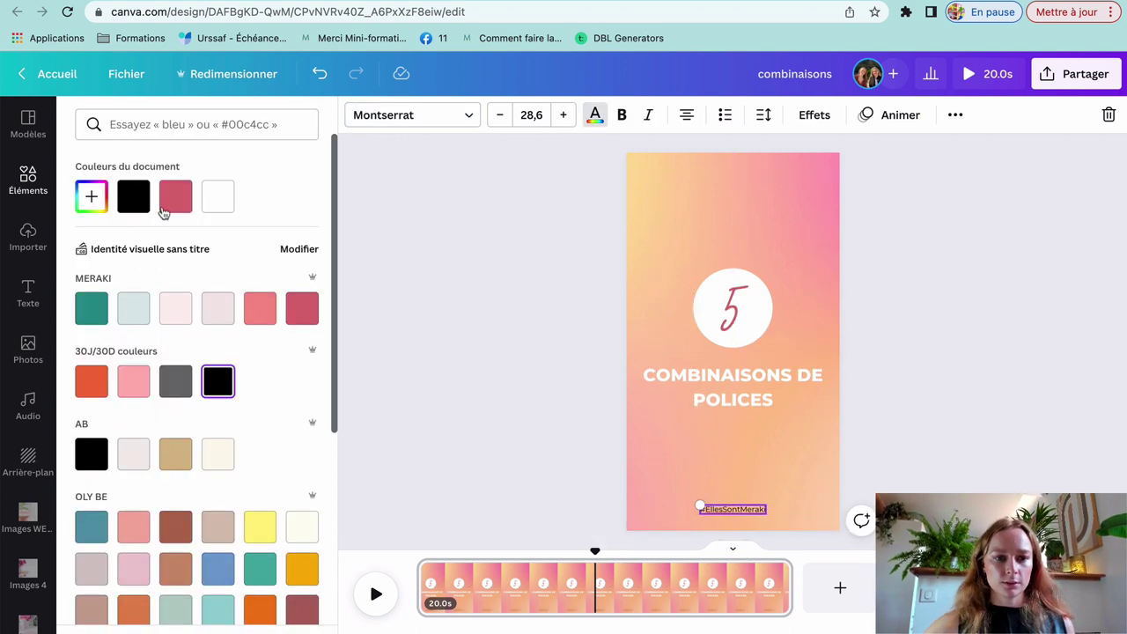
click(175, 198)
click(435, 374)
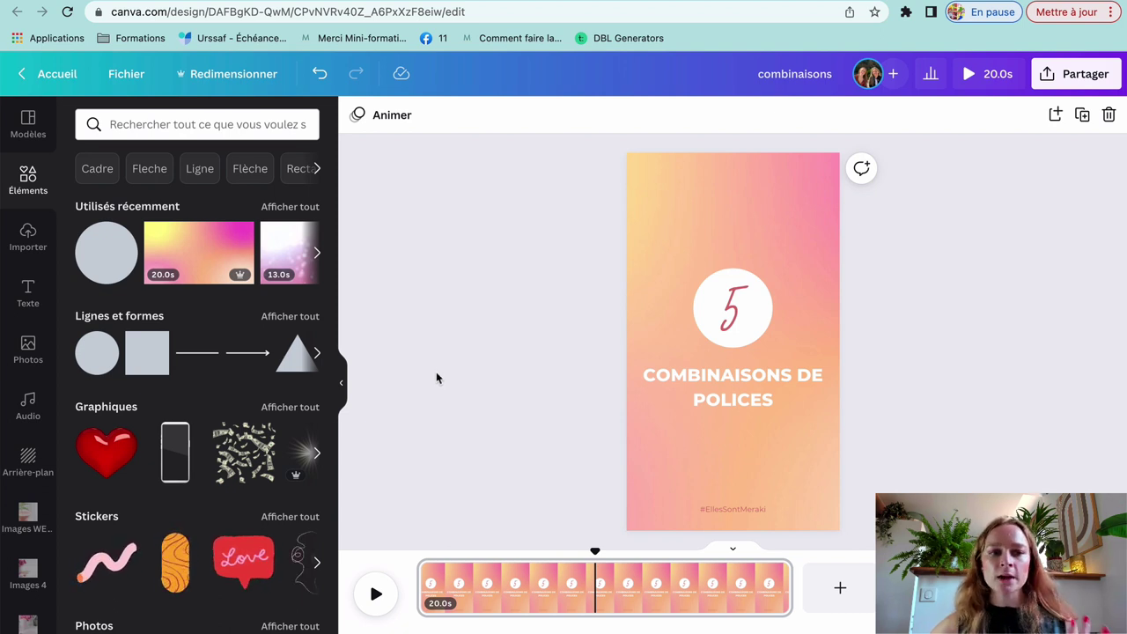
Find the animated white Canva logo among the graphics with "canva logo", add it and place it, reduced, centred above the circle.
click(148, 126)
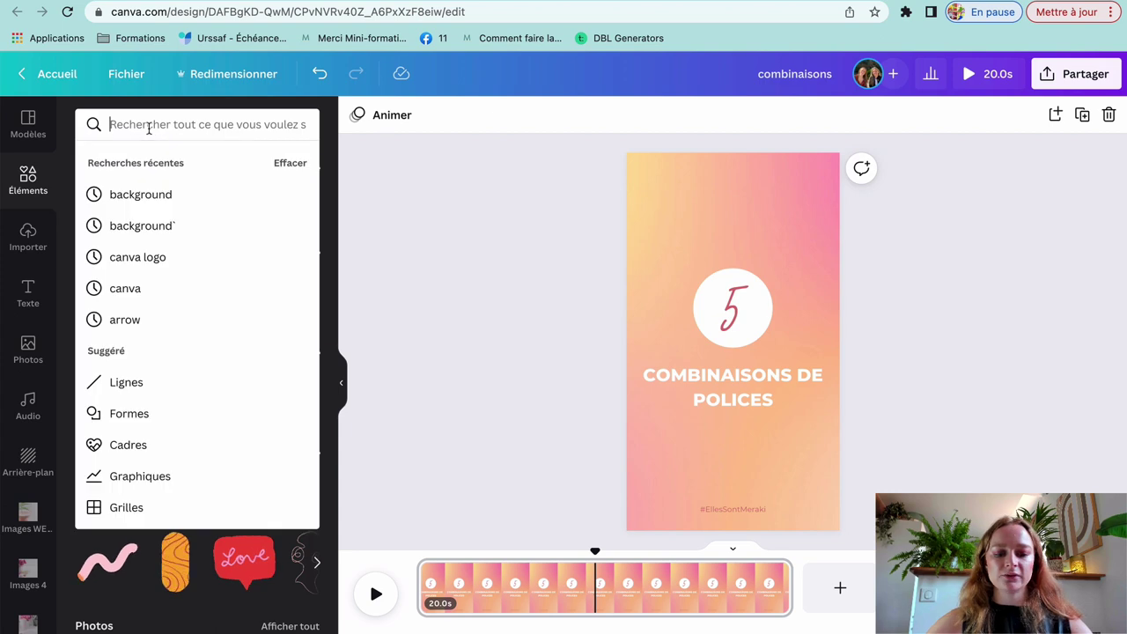
text(canva)
key(Return)
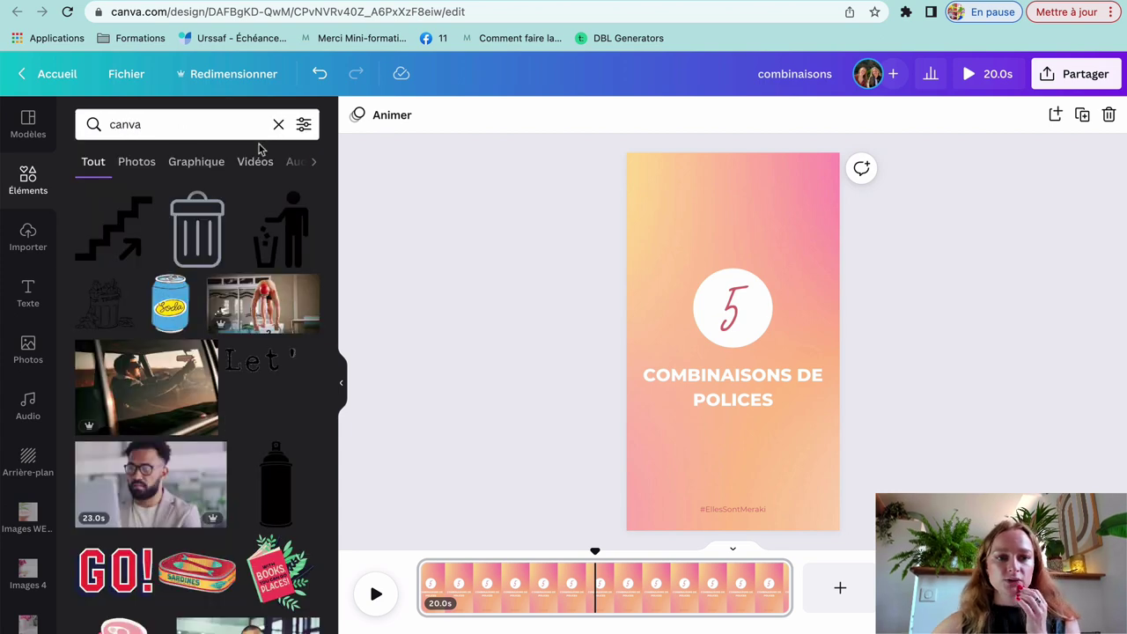
click(311, 164)
click(181, 164)
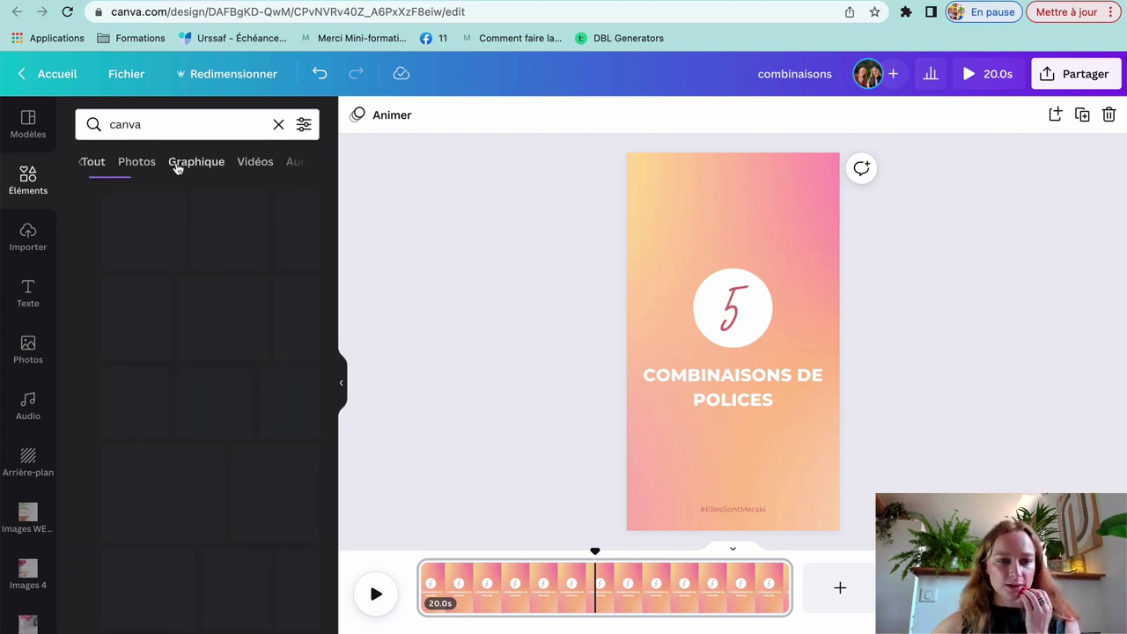
click(174, 124)
text(logo)
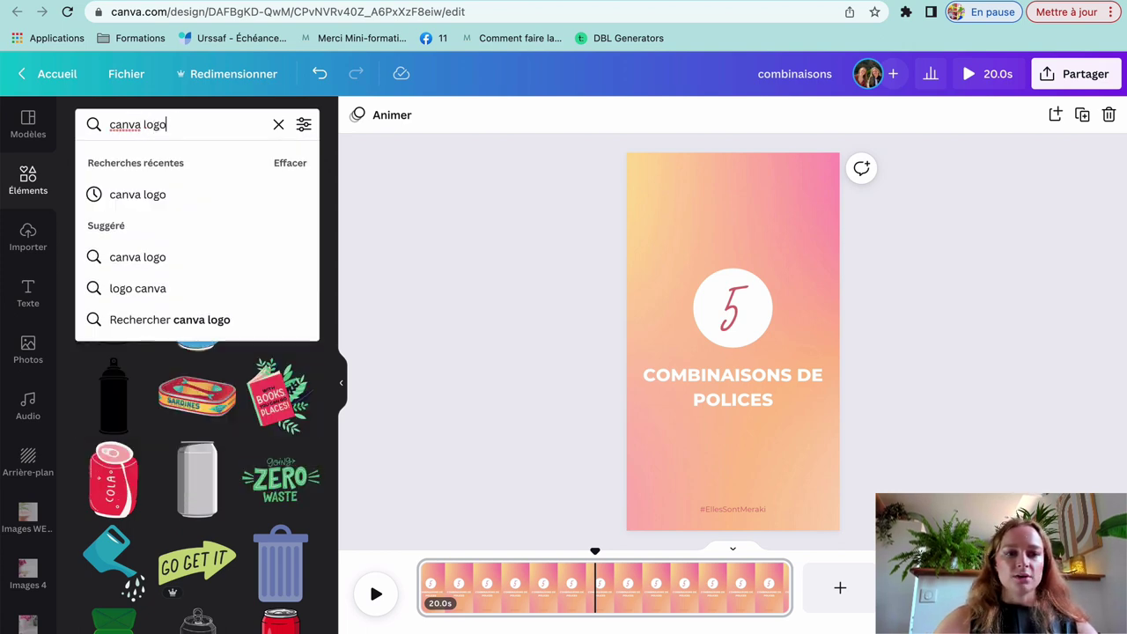
key(Return)
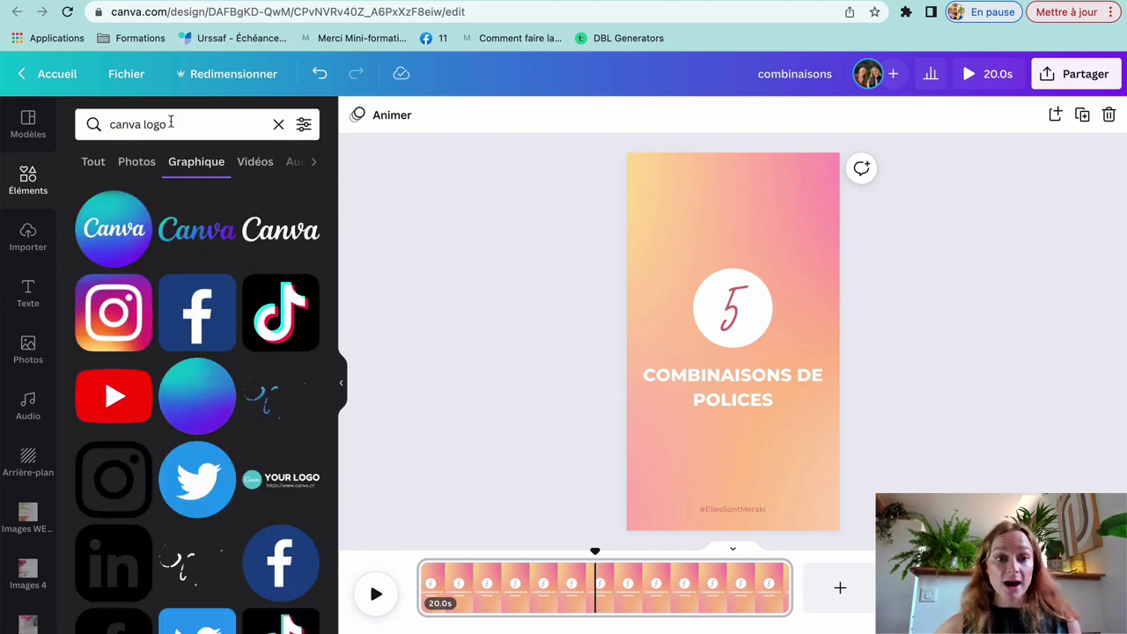
click(188, 574)
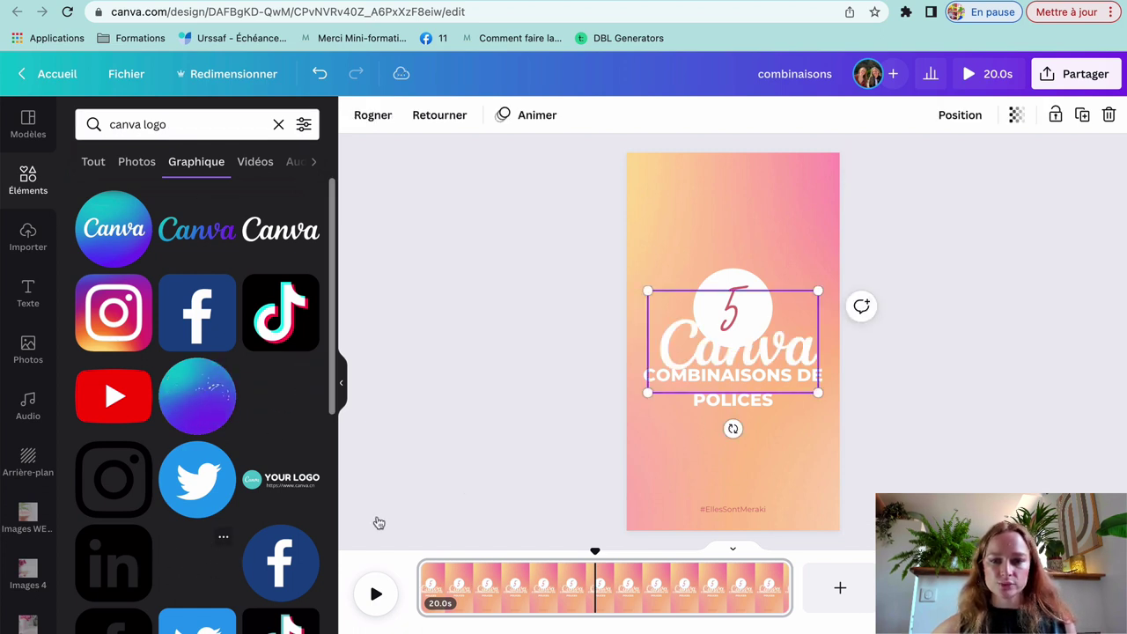
drag(786, 356, 730, 233)
click(933, 279)
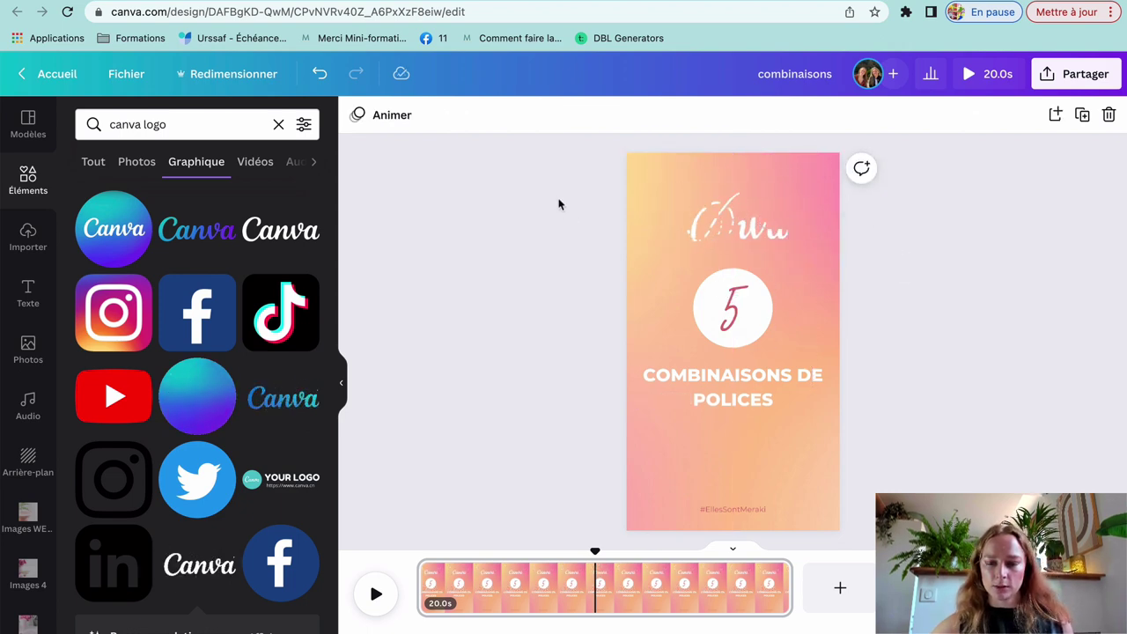
Move the logo, circle, "5" and title down together so the group sits around the middle of the page.
drag(560, 181, 765, 429)
click(912, 393)
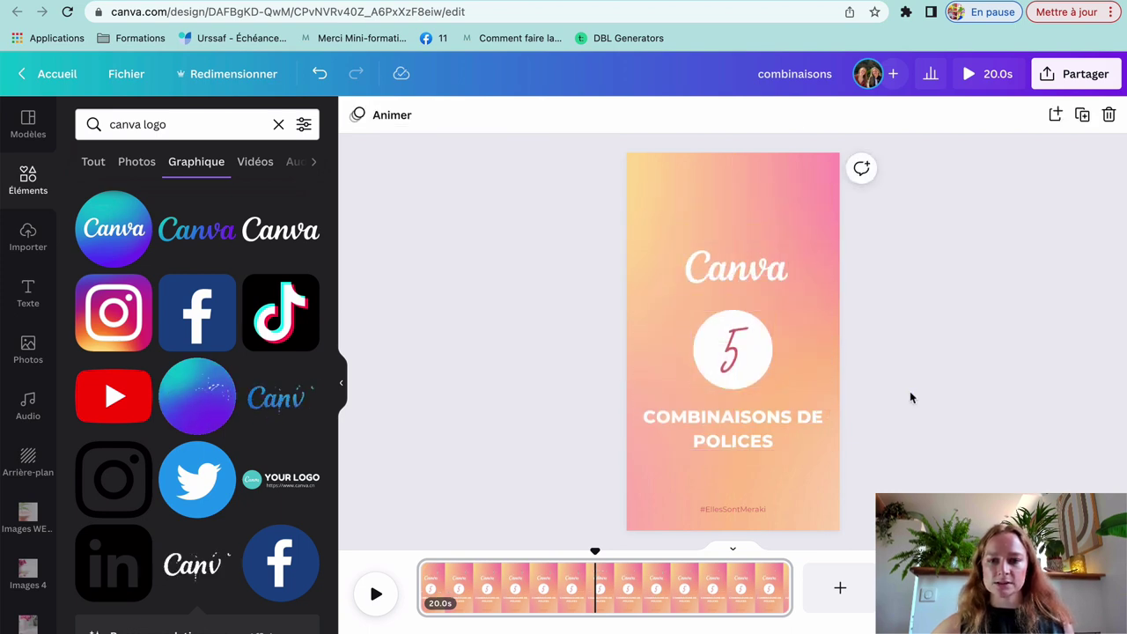
drag(628, 244, 903, 475)
drag(786, 425, 786, 418)
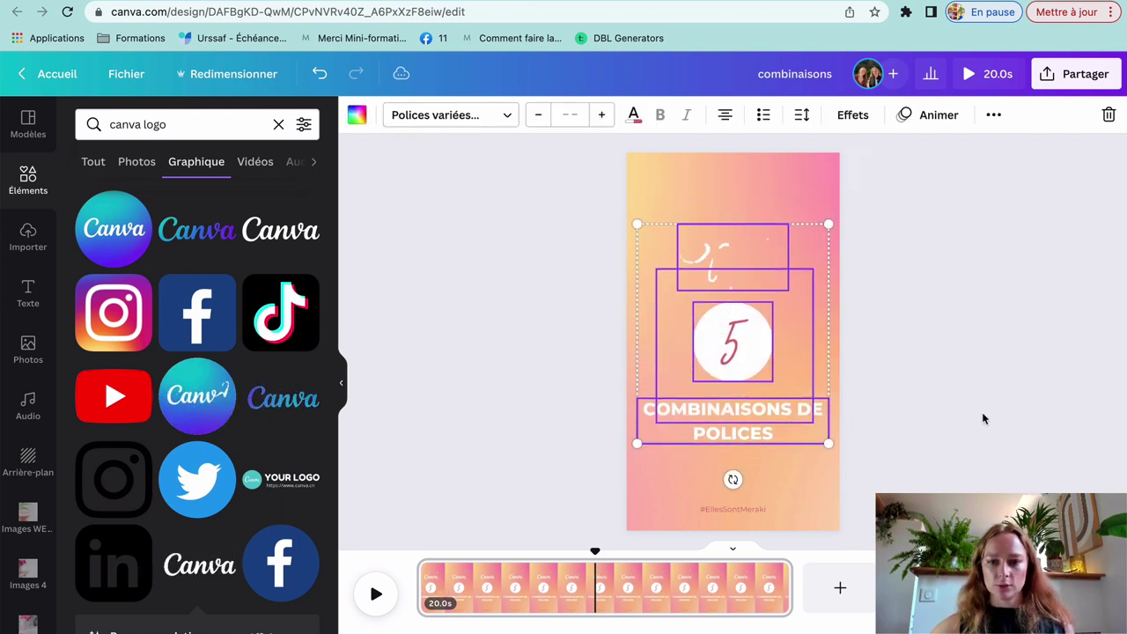
click(981, 420)
drag(769, 258, 757, 255)
click(910, 294)
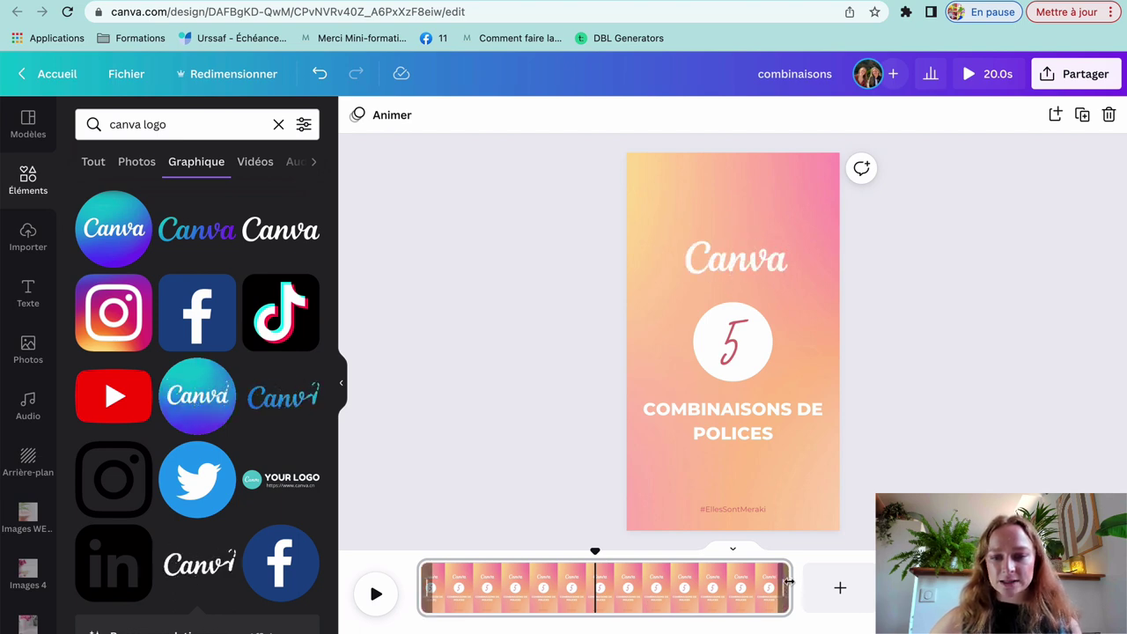
Shorten the page's duration to 2.5 seconds and play it from the start.
drag(789, 582, 460, 592)
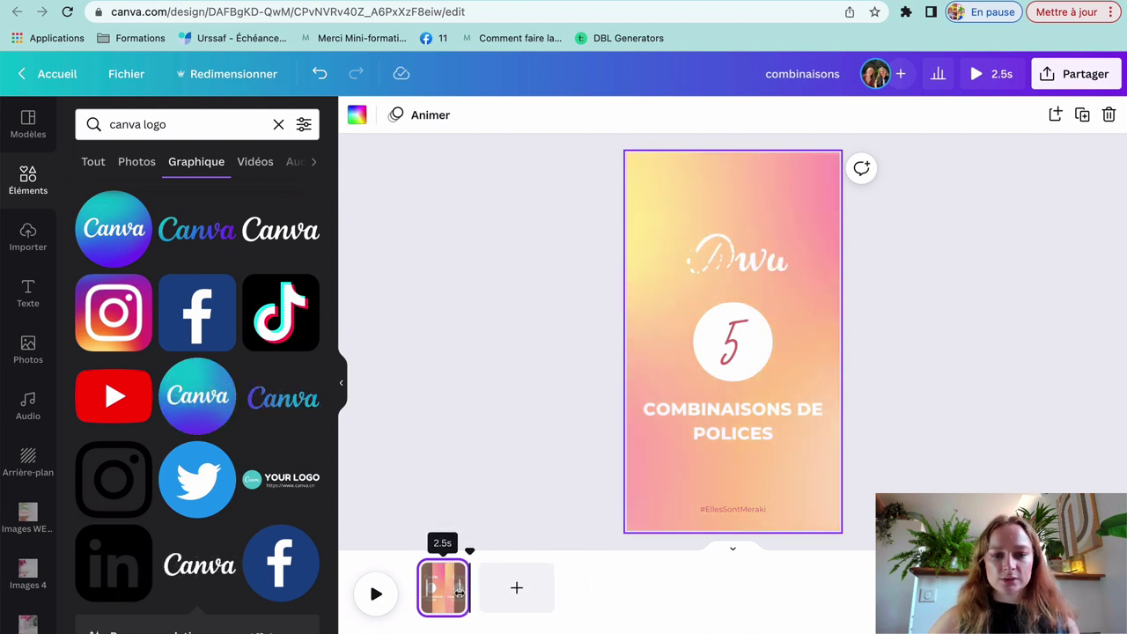
click(518, 472)
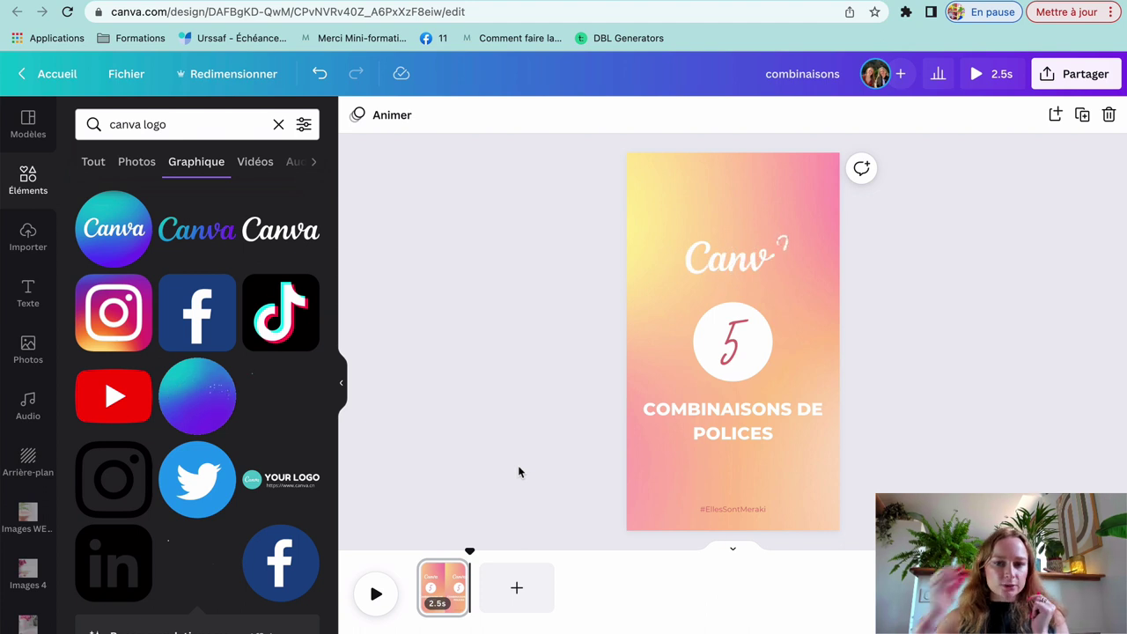
click(443, 575)
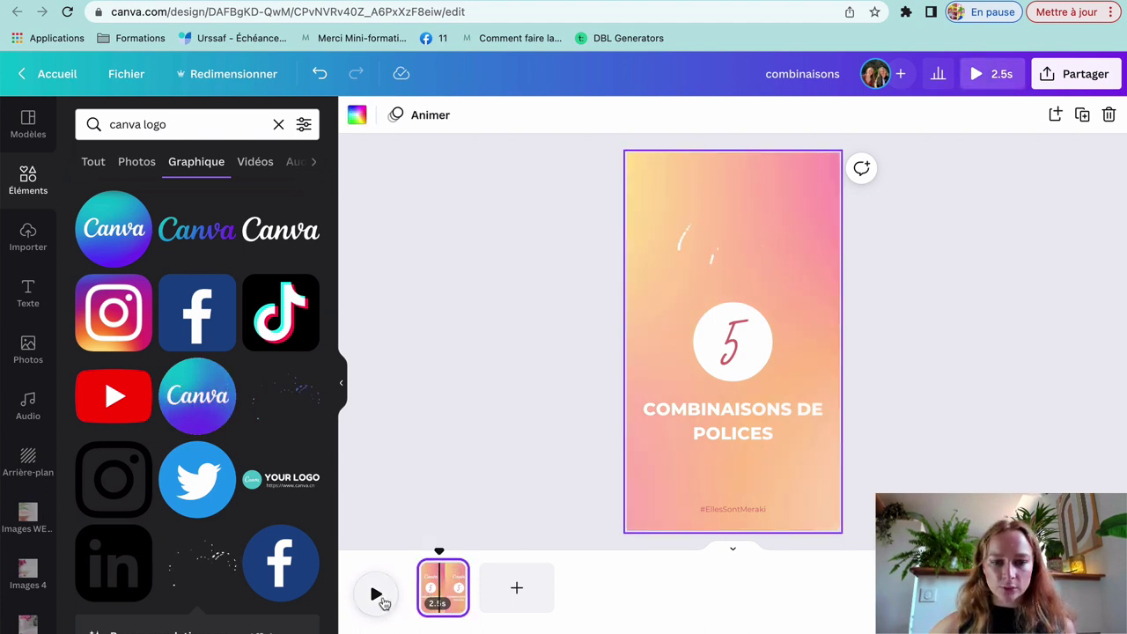
click(416, 553)
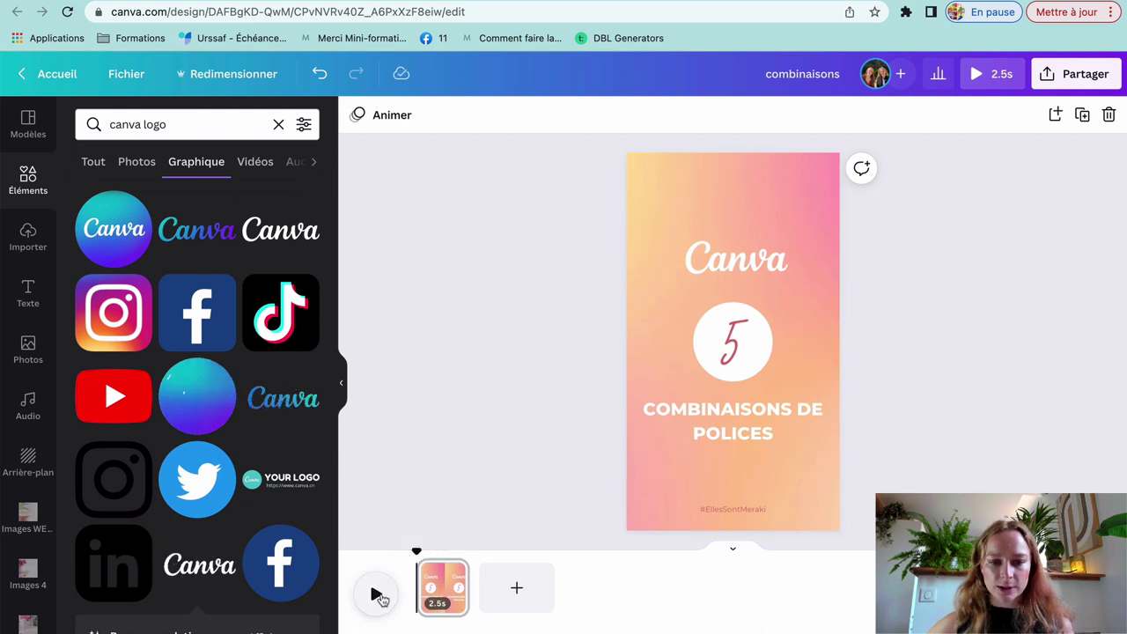
click(377, 596)
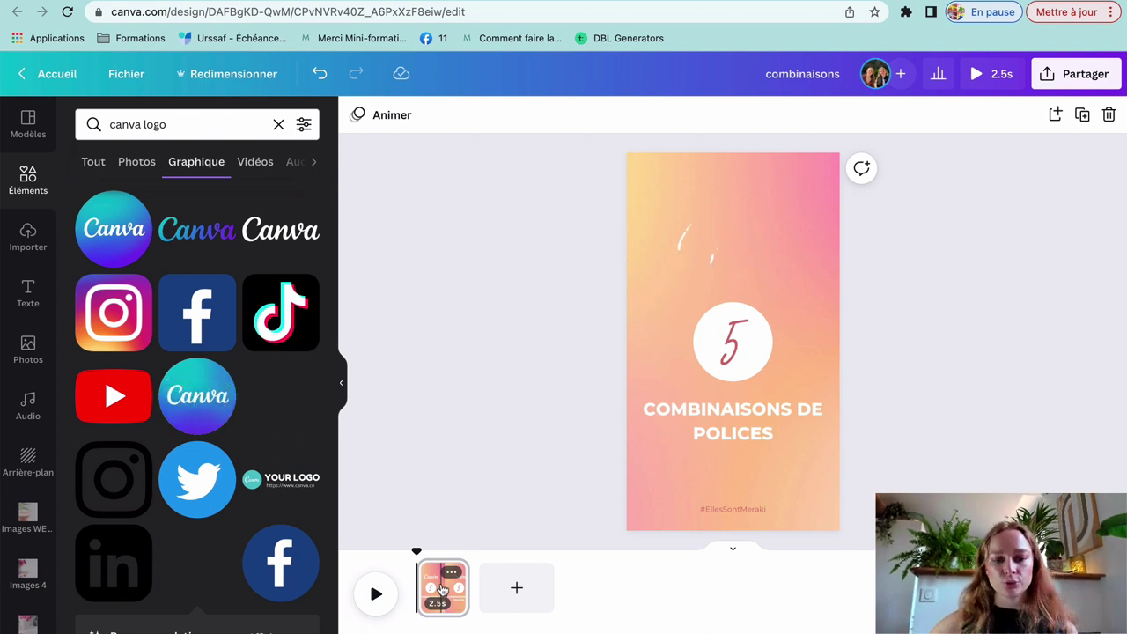
Shift the background video's 2.5-second trim window to a later, pinker part of the clip.
click(443, 588)
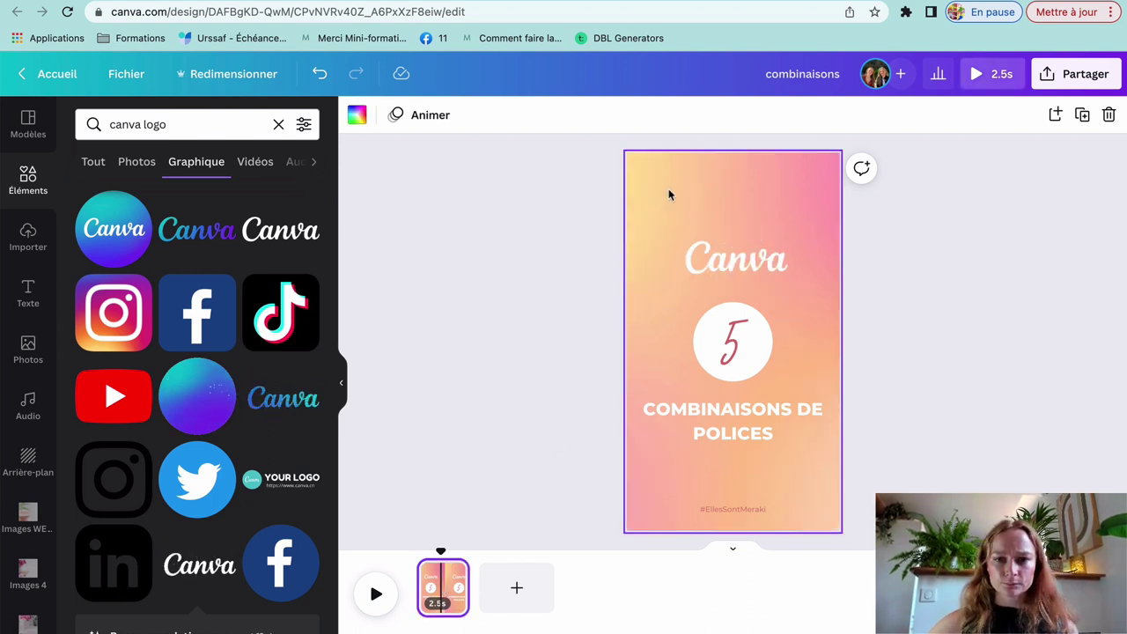
click(589, 178)
click(647, 165)
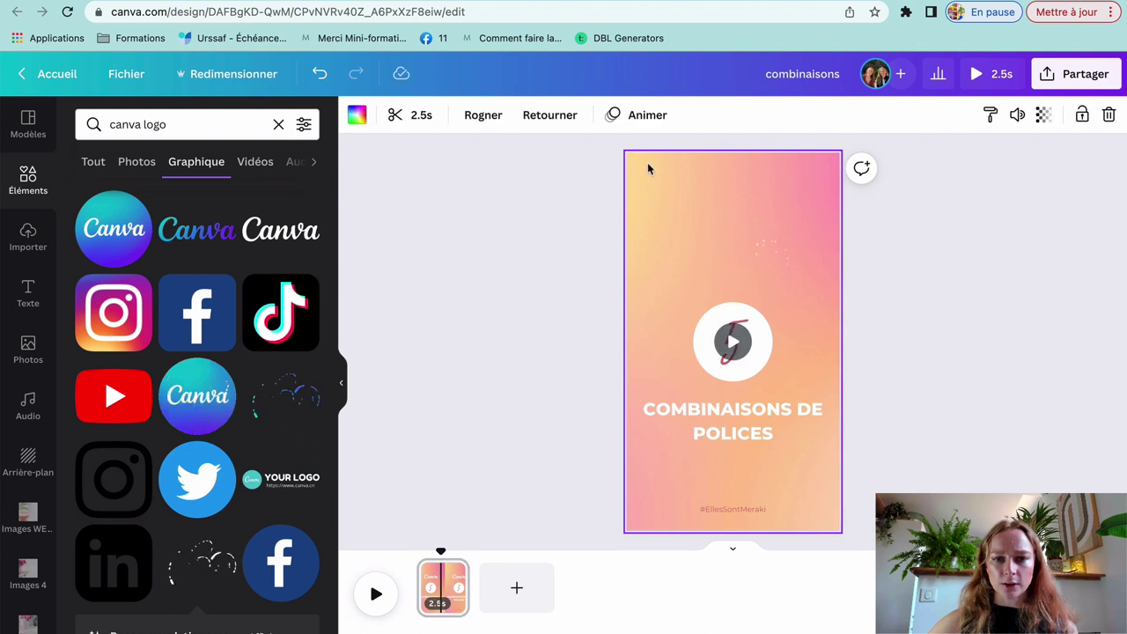
click(616, 168)
click(652, 172)
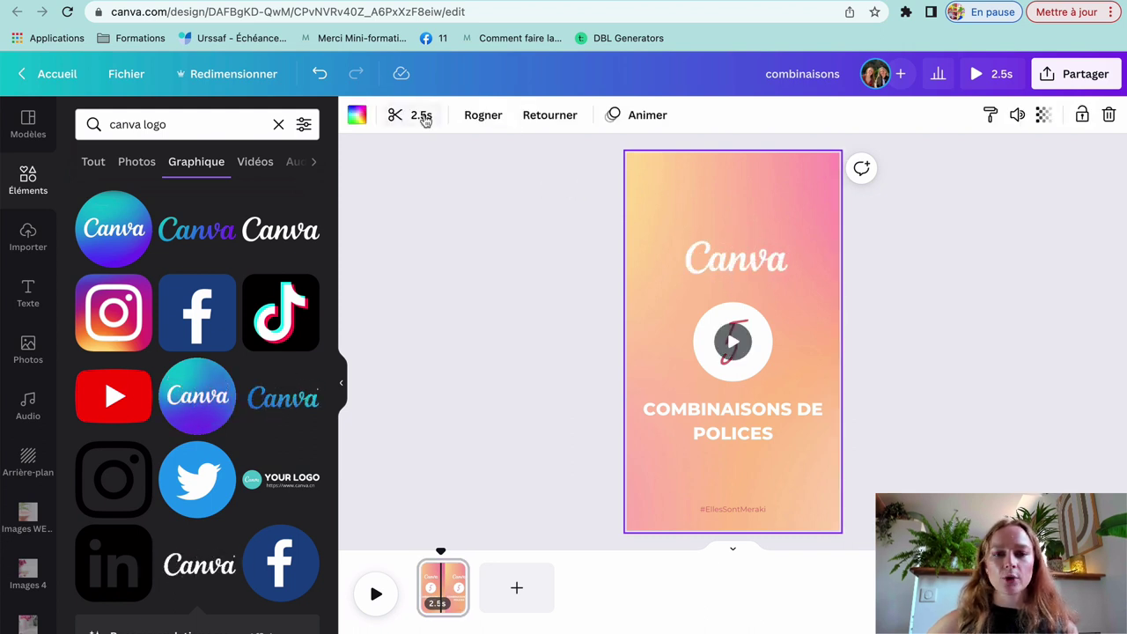
click(394, 122)
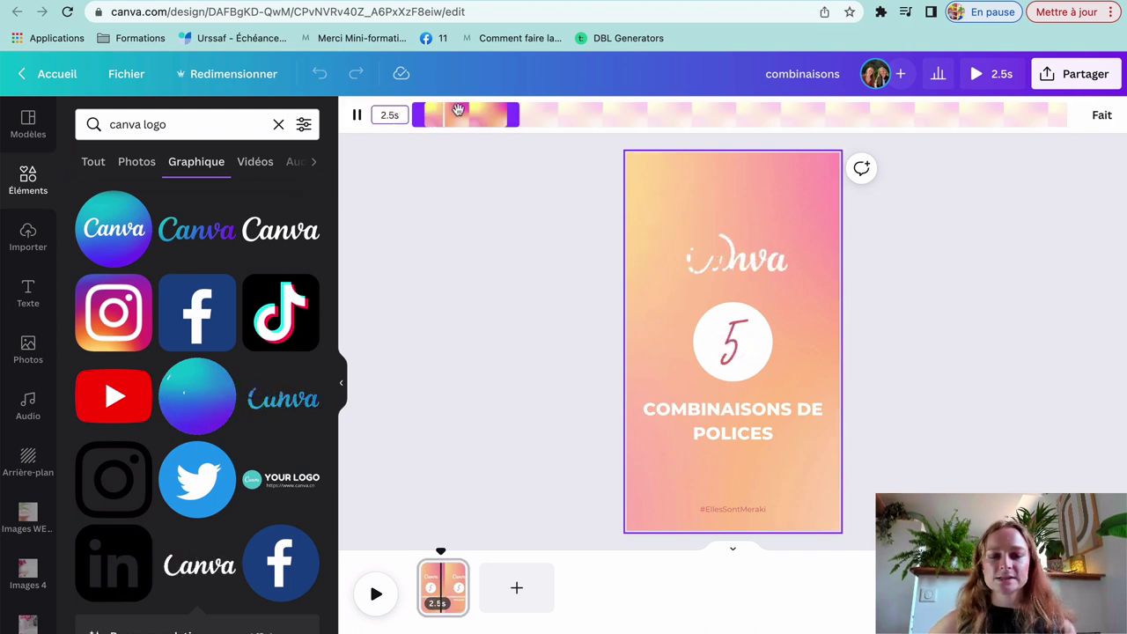
drag(450, 117, 578, 119)
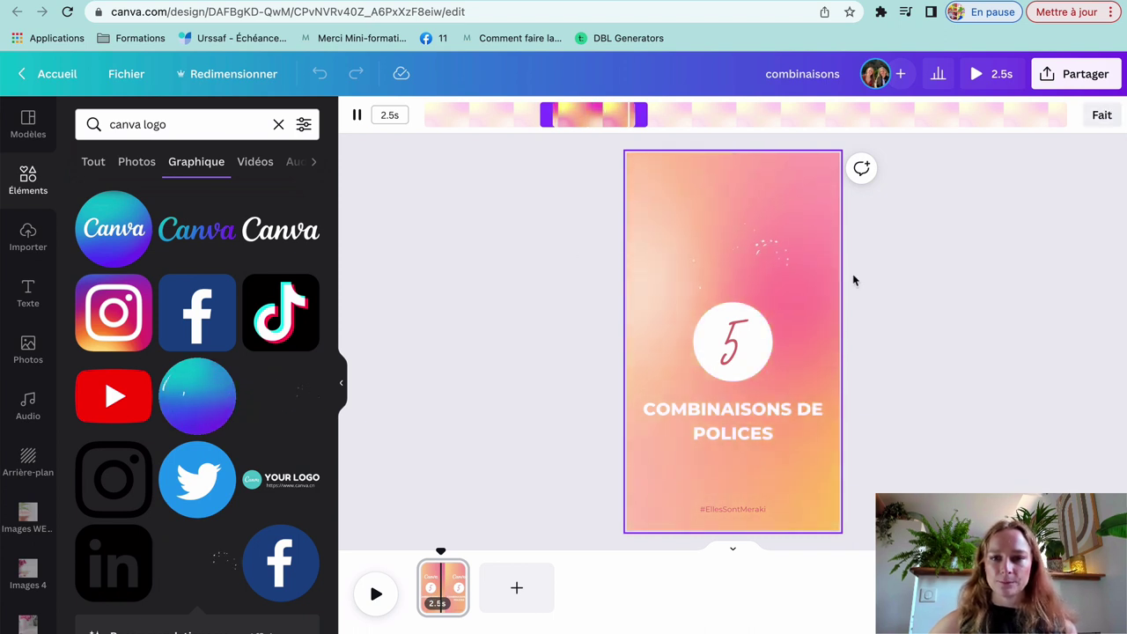
click(506, 323)
click(506, 323)
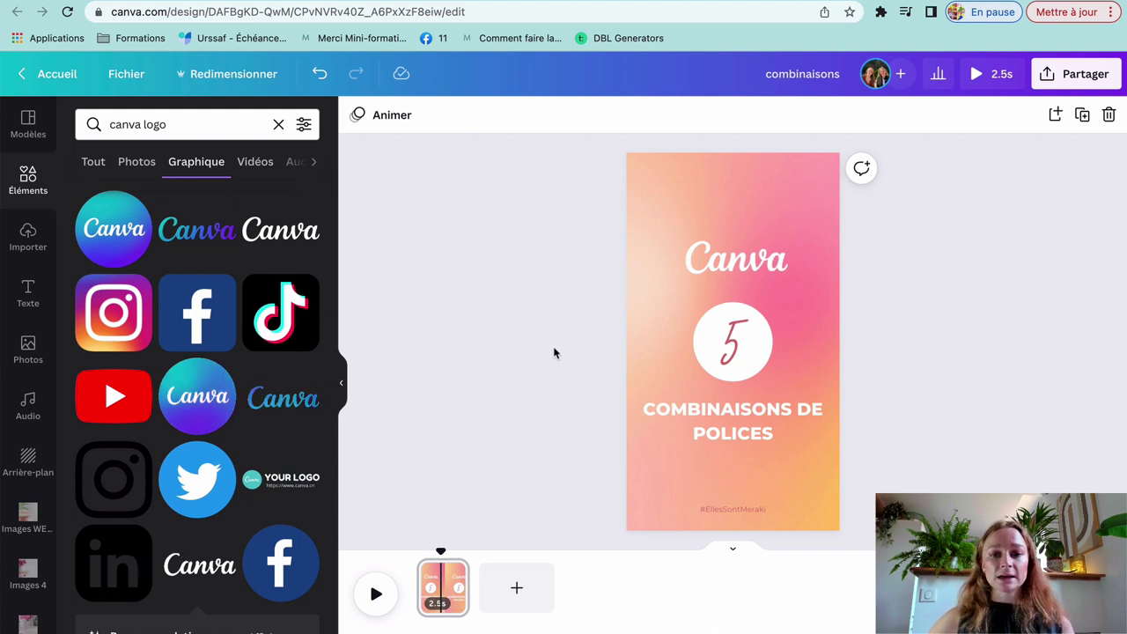
Apply the "Machine à écrire" text animation to the title "COMBINAISONS DE POLICES".
click(725, 438)
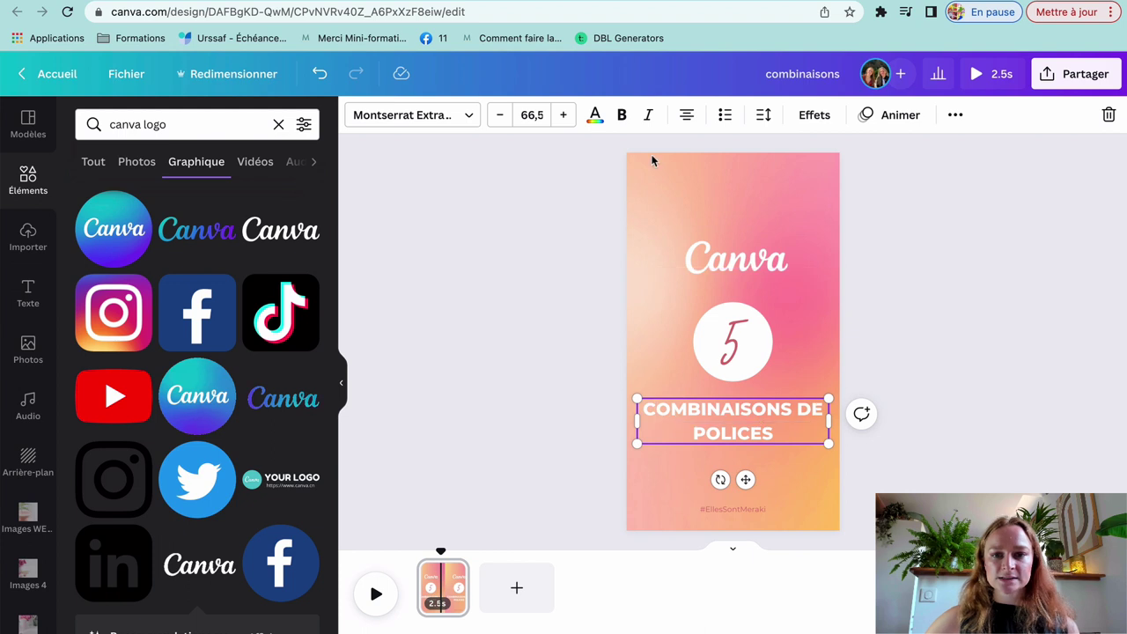
click(890, 119)
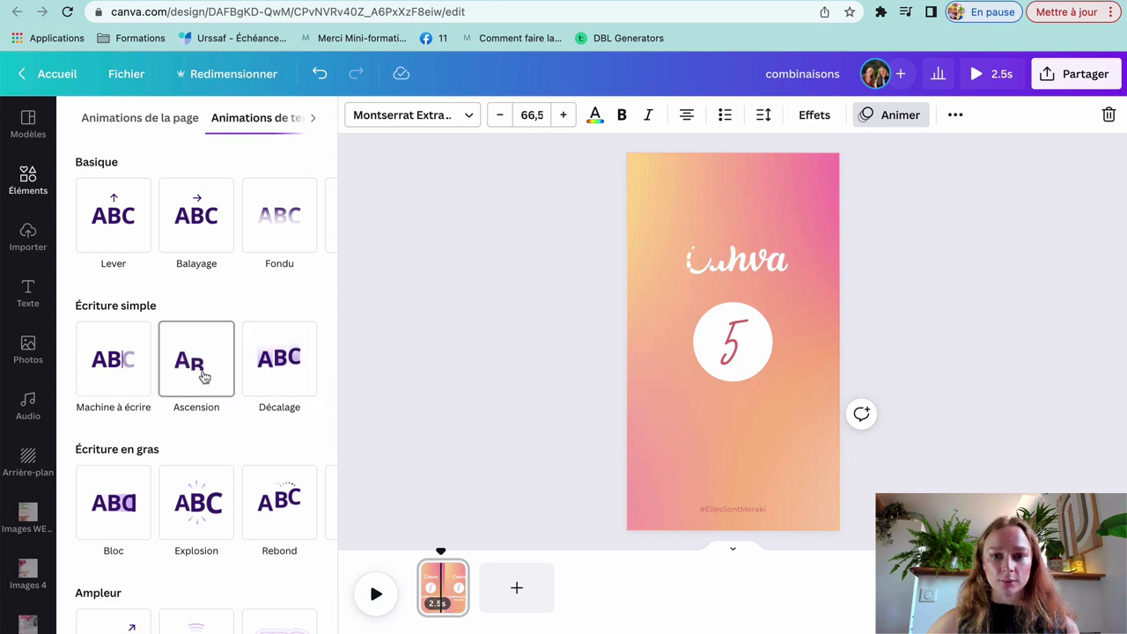
scroll(203, 377, down, 5)
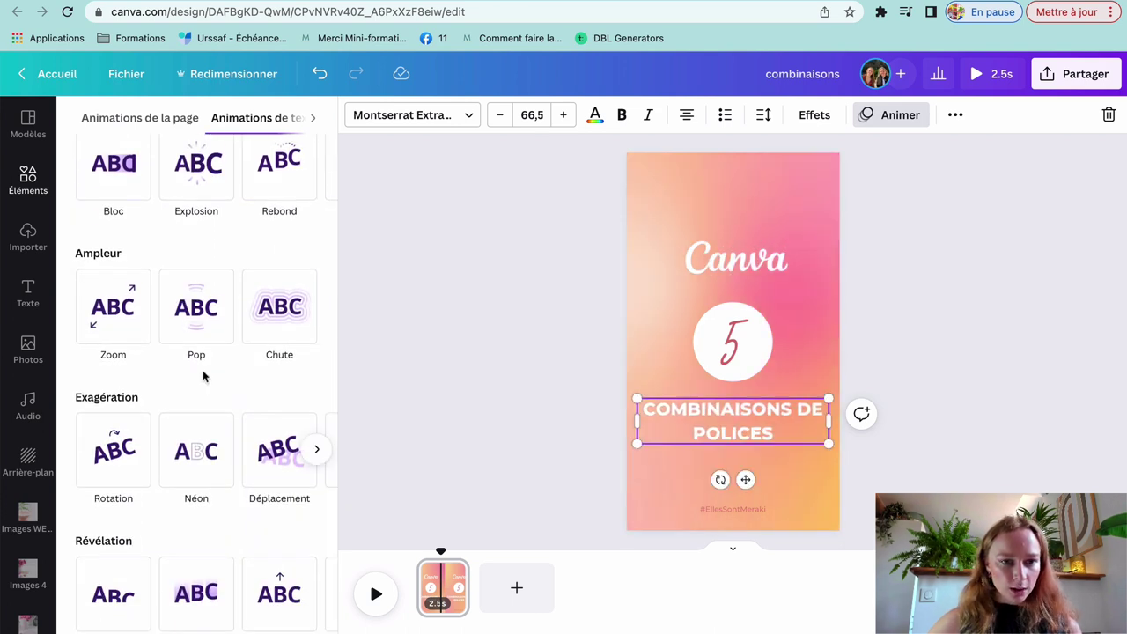
scroll(203, 377, up, 4)
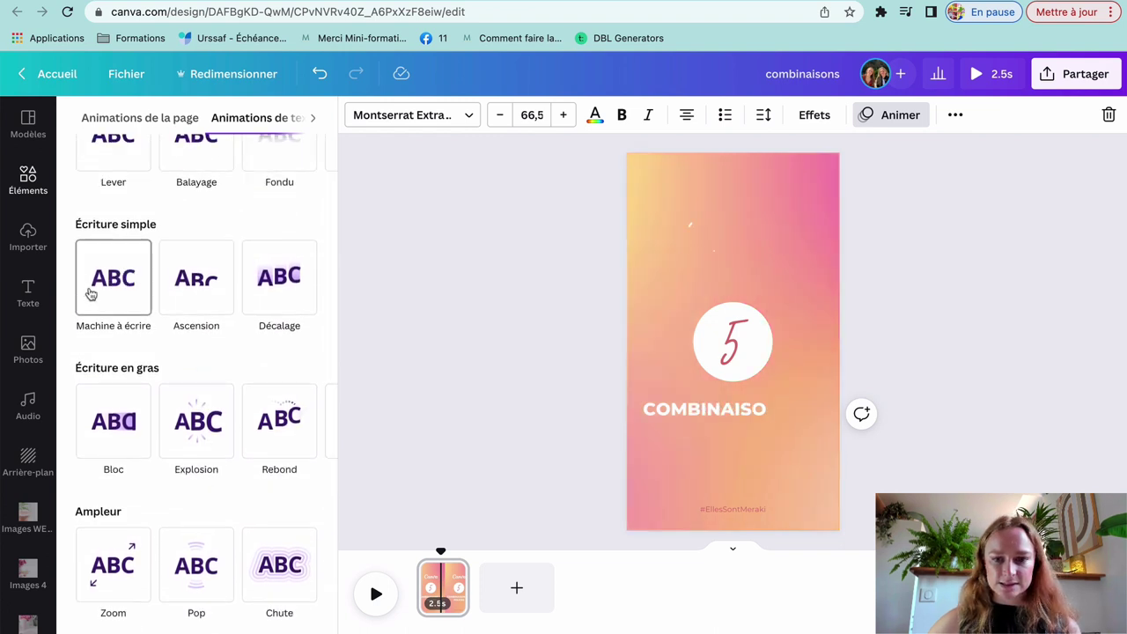
click(91, 294)
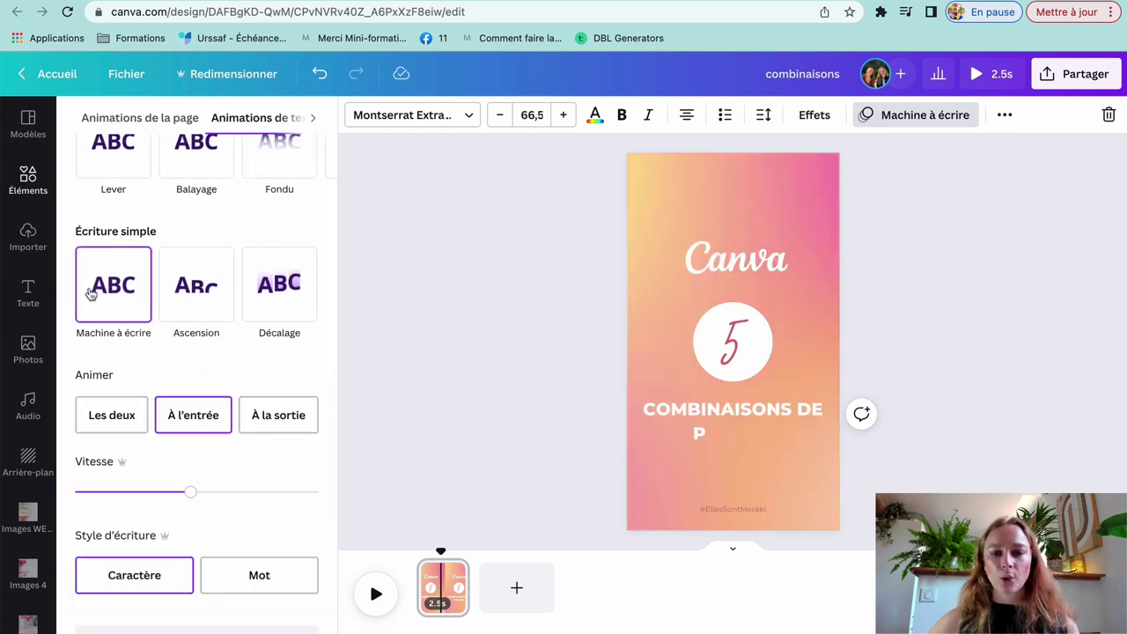
click(401, 346)
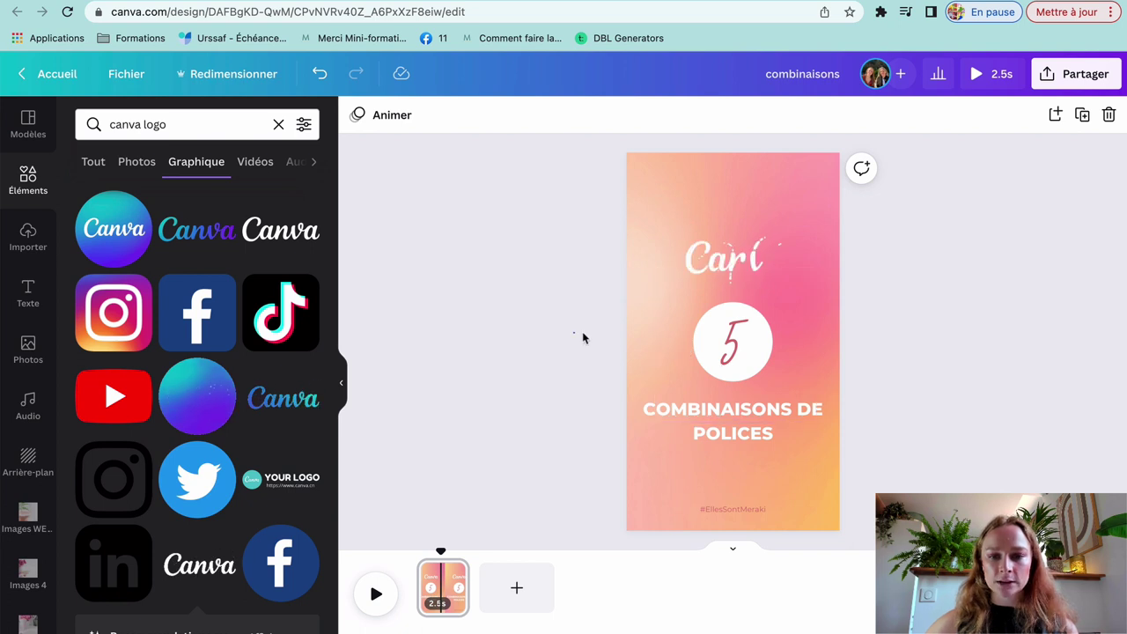
drag(574, 332, 703, 353)
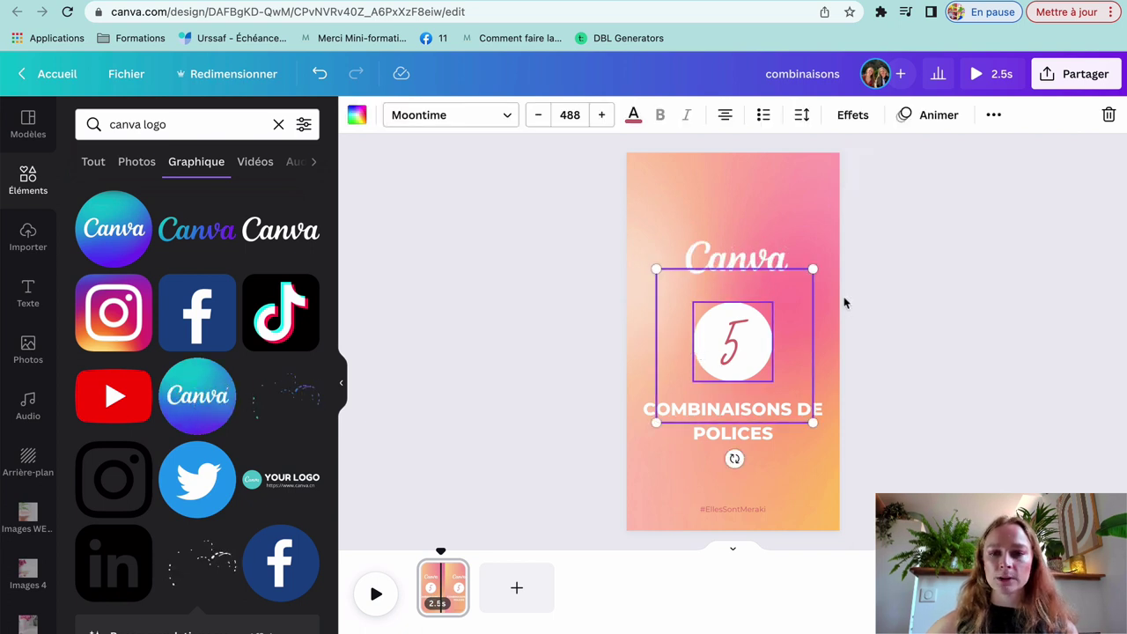
click(991, 116)
click(961, 154)
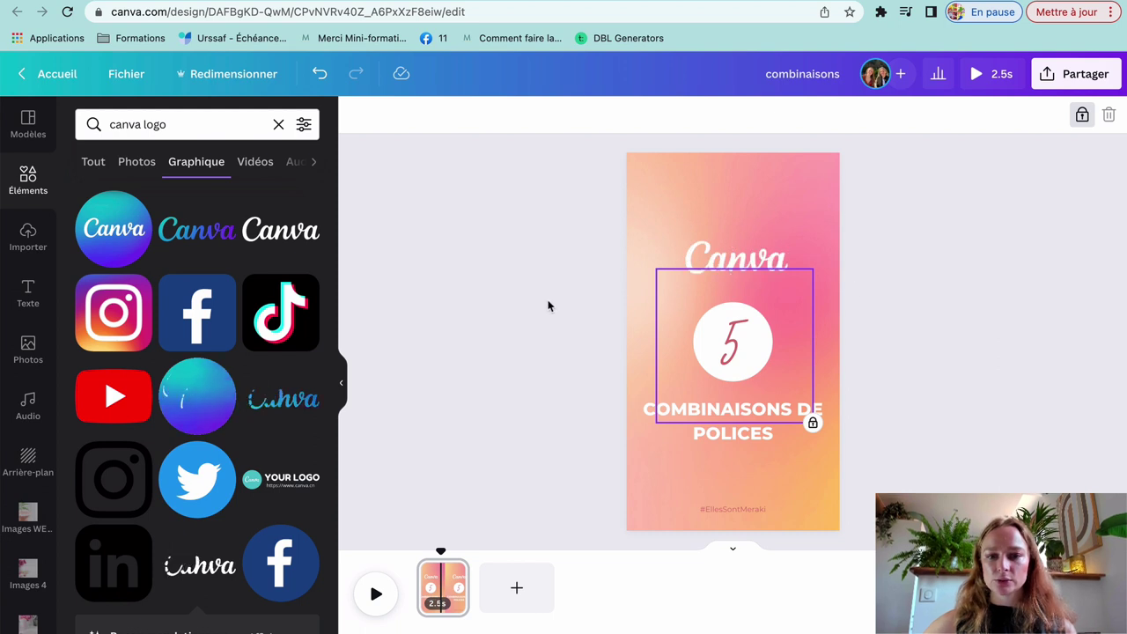
click(1084, 116)
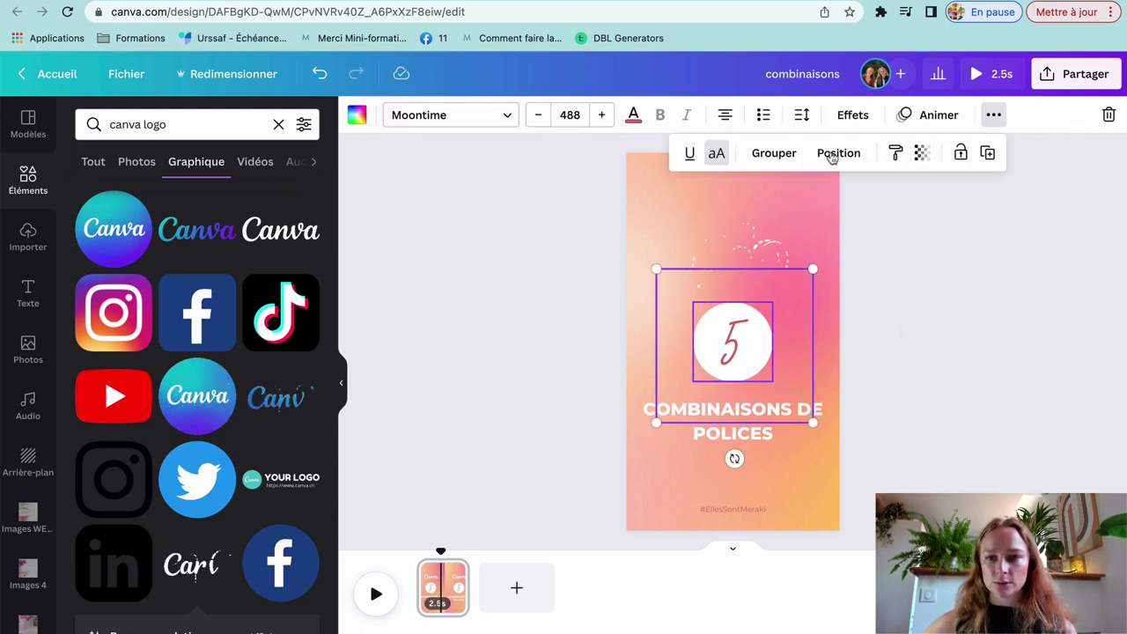
click(950, 268)
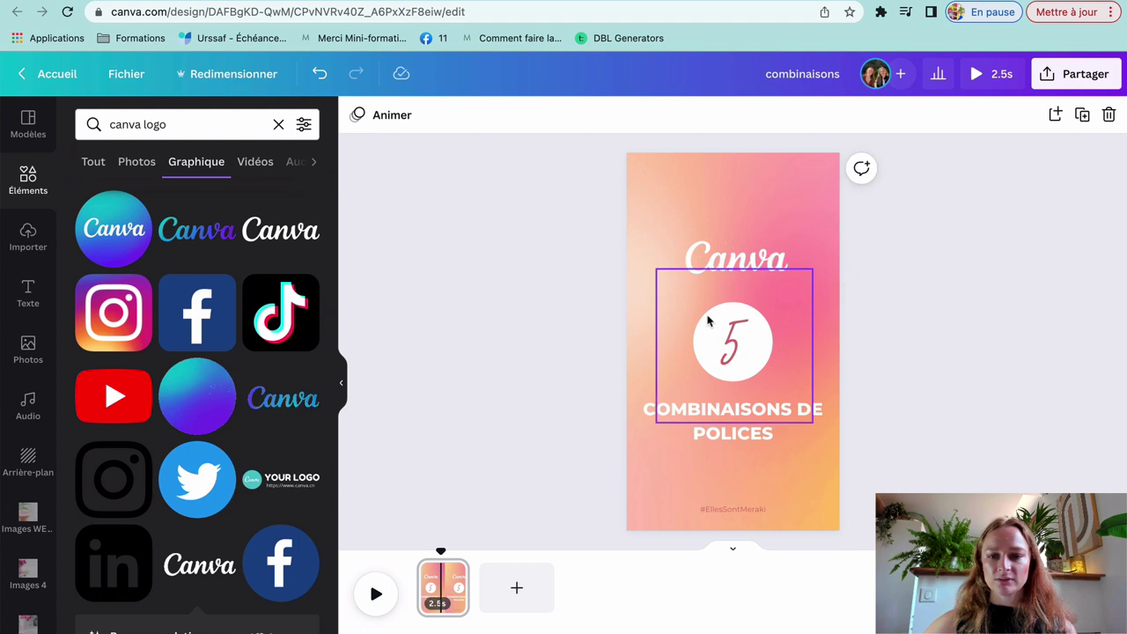
Select the "5" together with its white circle and apply the "Chute" animation to both.
click(665, 309)
drag(577, 306, 718, 328)
click(903, 118)
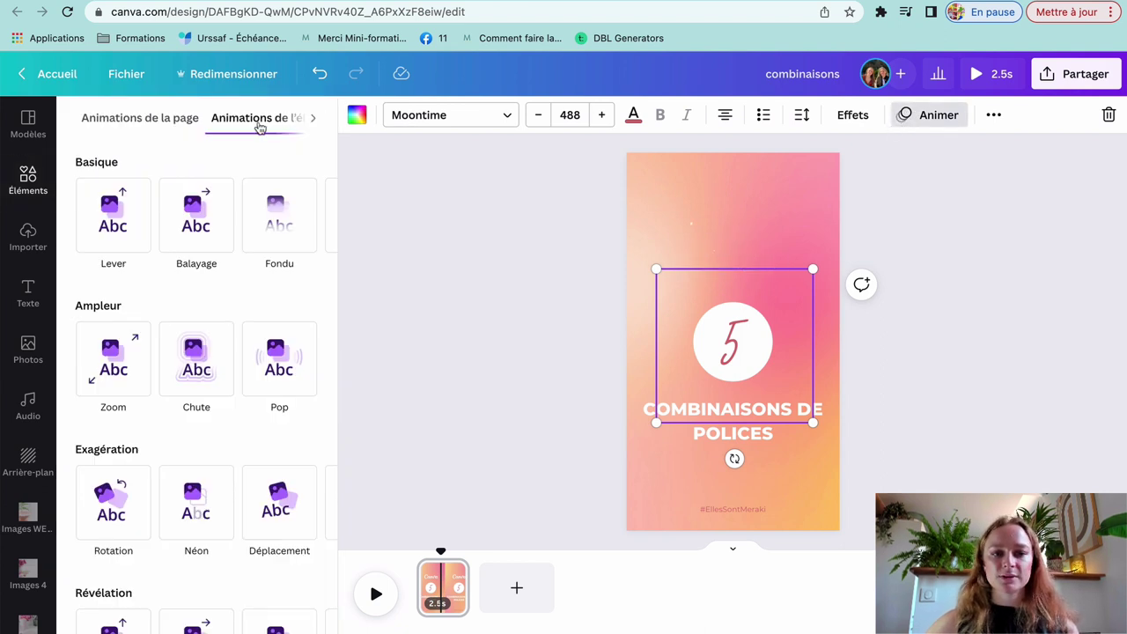
click(203, 380)
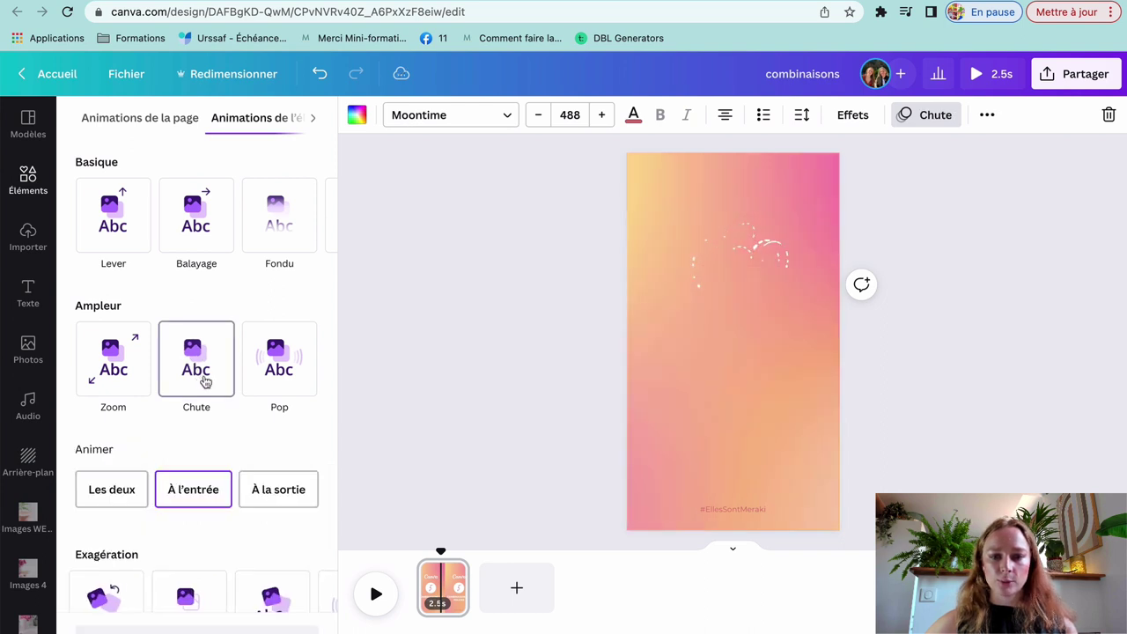
click(491, 417)
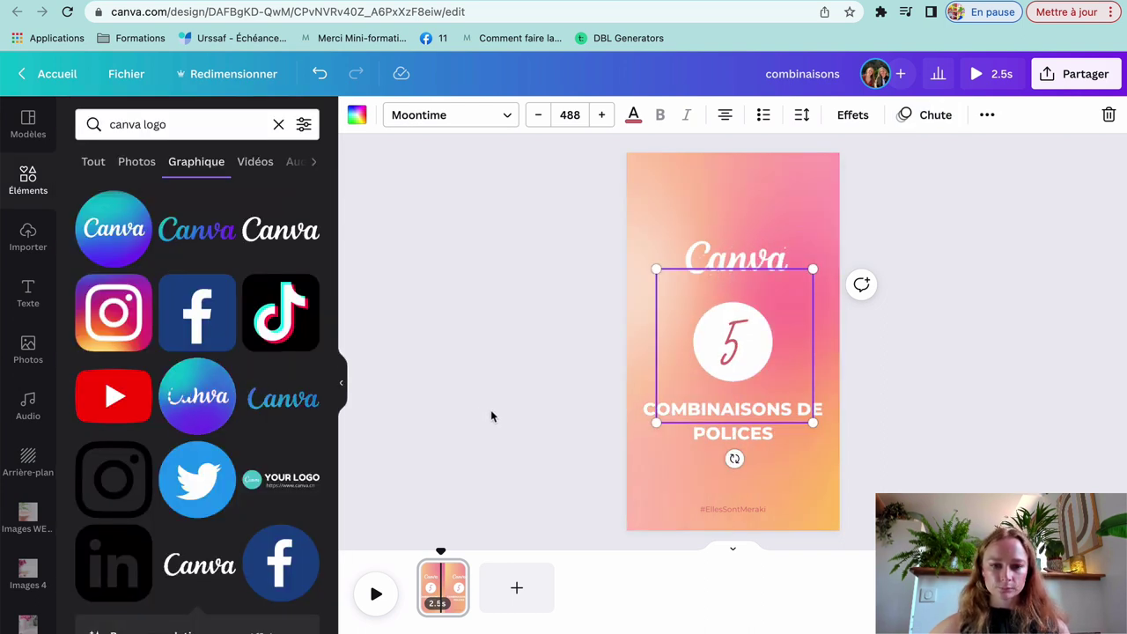
click(492, 414)
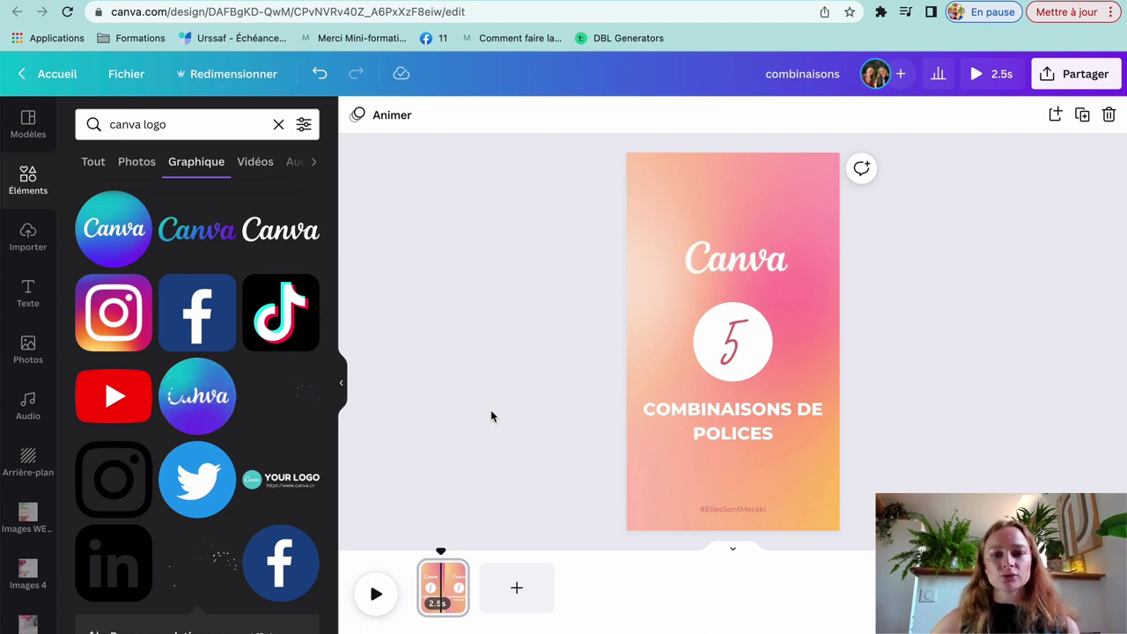
Duplicate the first page to create a second page with the same design.
mouse_move(449, 575)
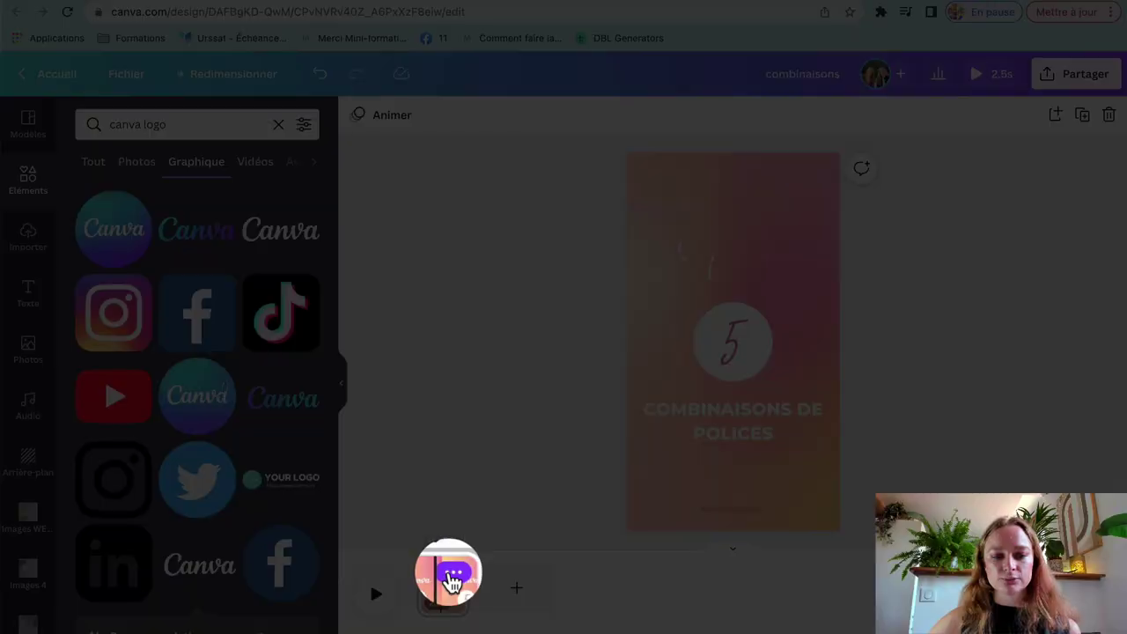
click(450, 575)
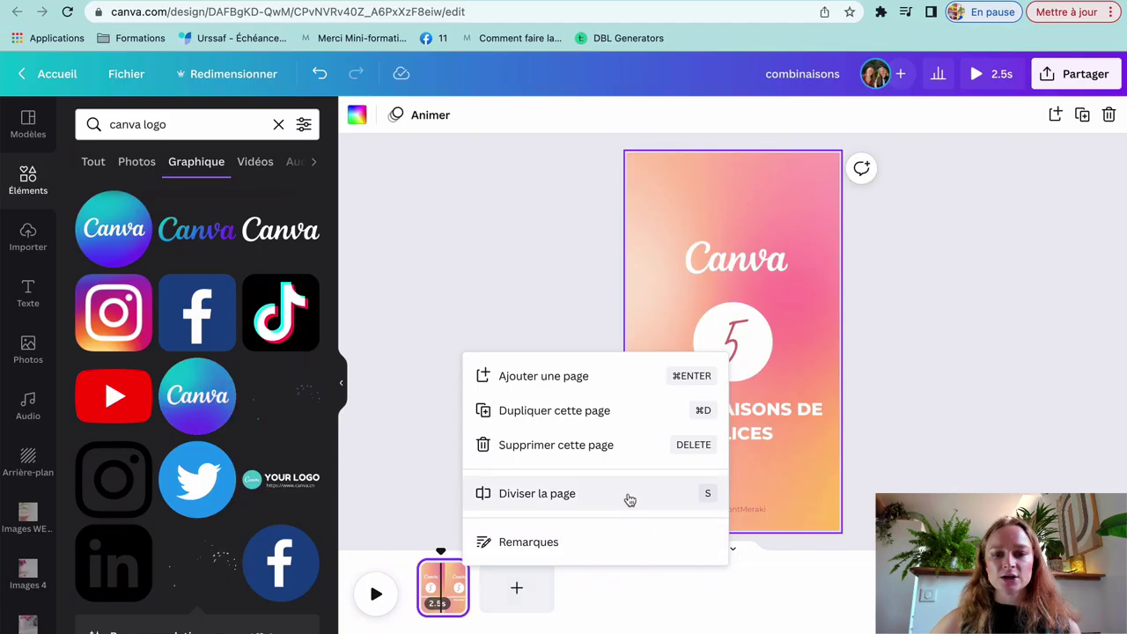
click(565, 422)
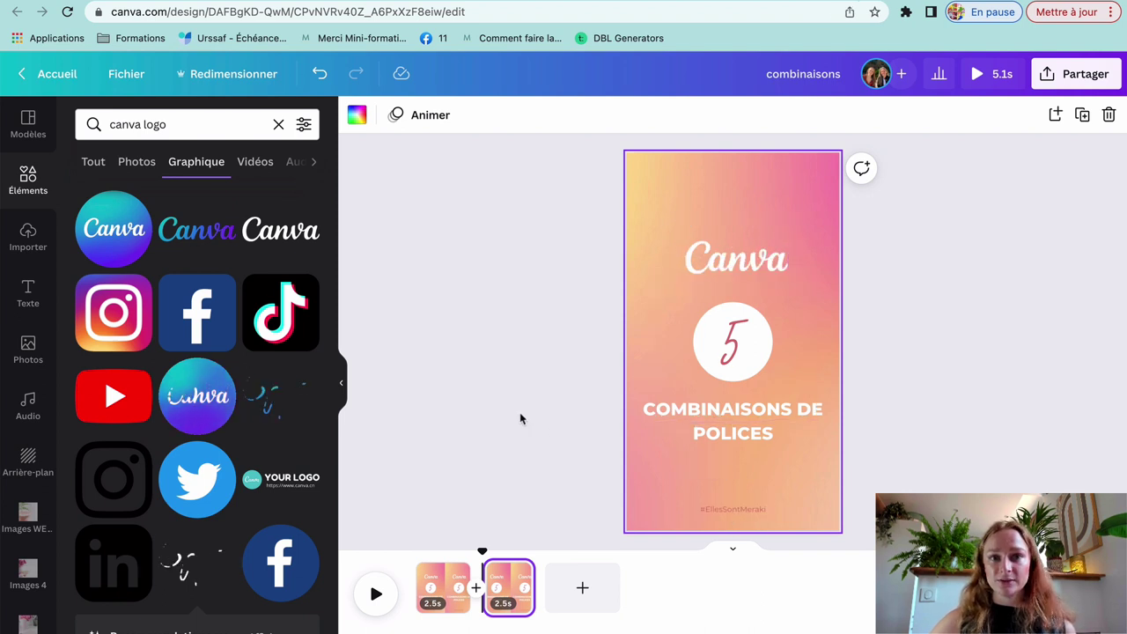
click(616, 404)
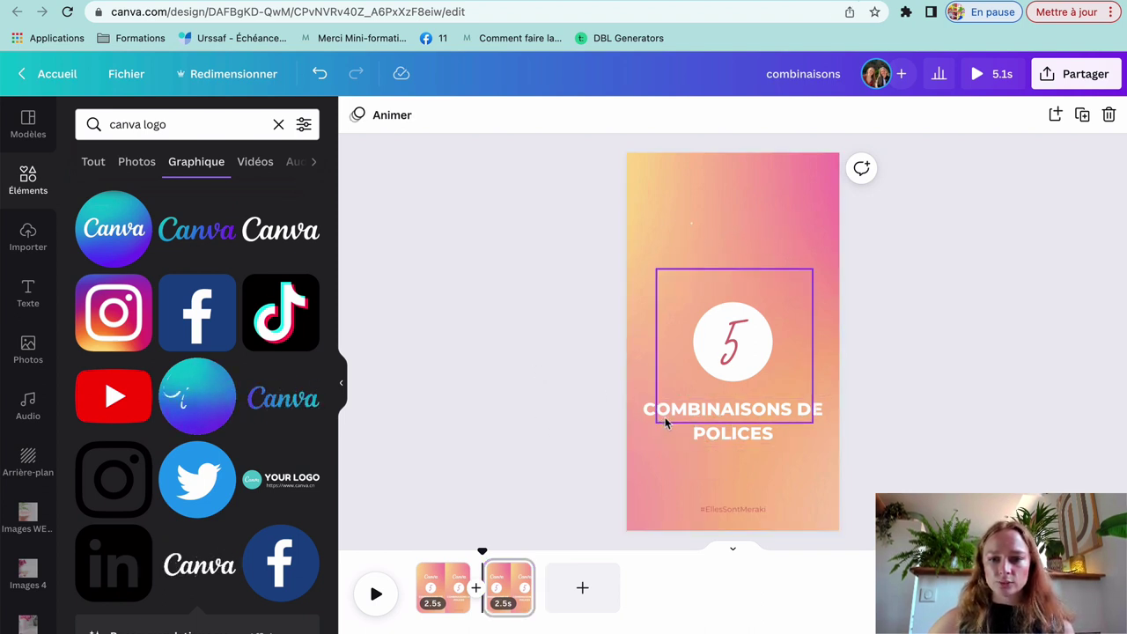
Delete the "5", the title, the Canva logo and the stray "Schedule" sticker from the second page.
click(689, 440)
key(Delete)
click(692, 432)
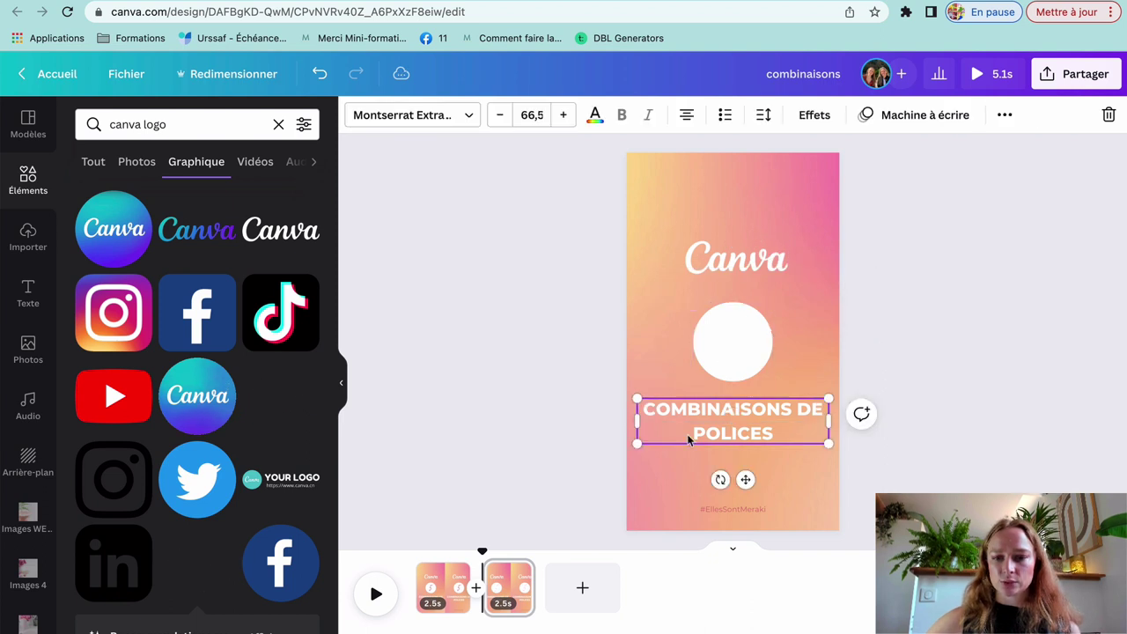
key(Delete)
click(714, 245)
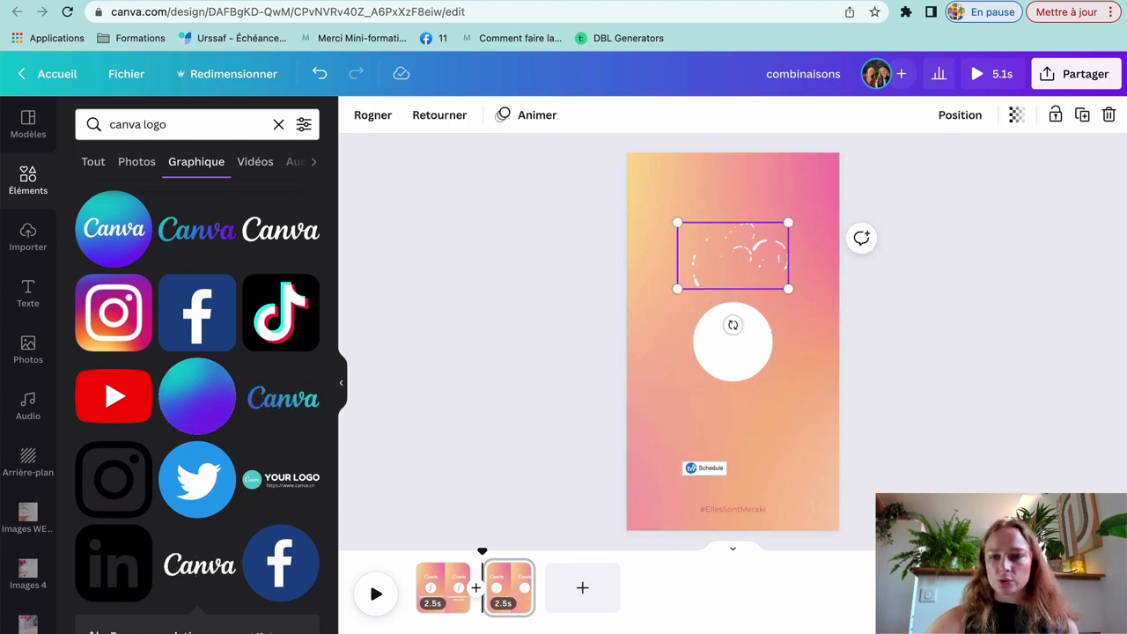
key(Delete)
click(705, 468)
key(Delete)
Enlarge the white circle on the second page until it nearly spans the page width, and centre it.
click(697, 305)
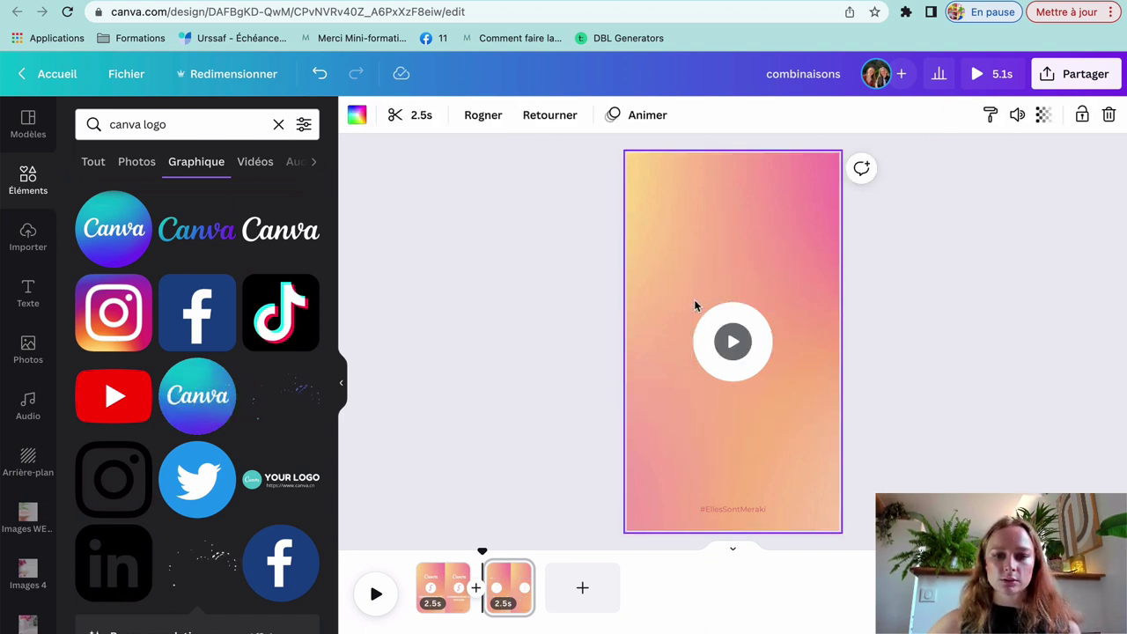
click(712, 323)
drag(692, 304, 631, 240)
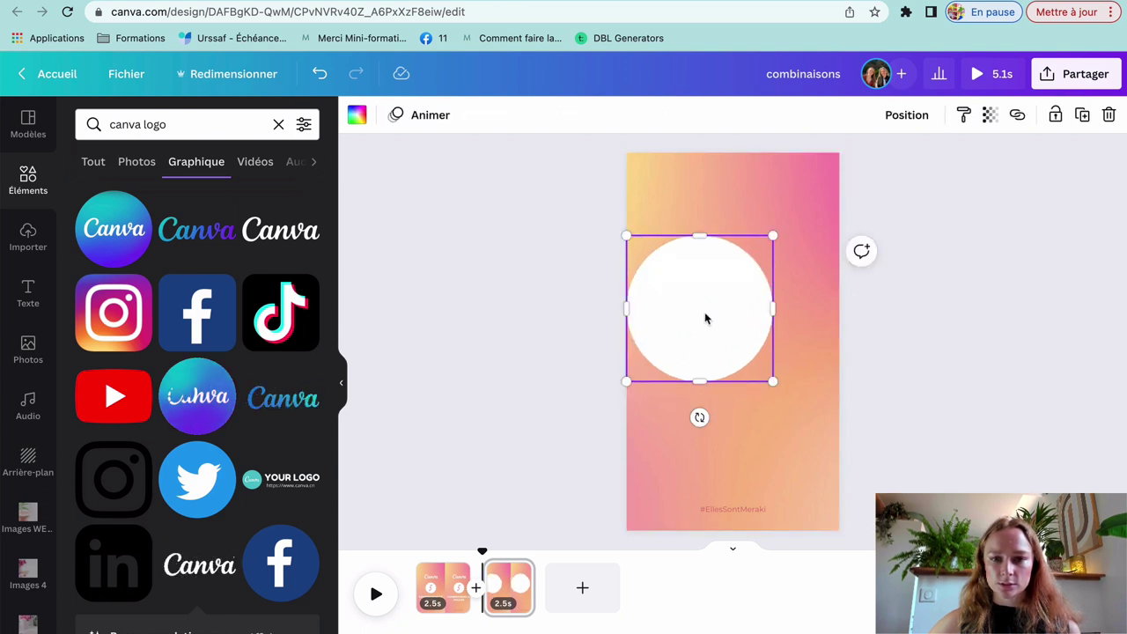
drag(705, 317, 738, 347)
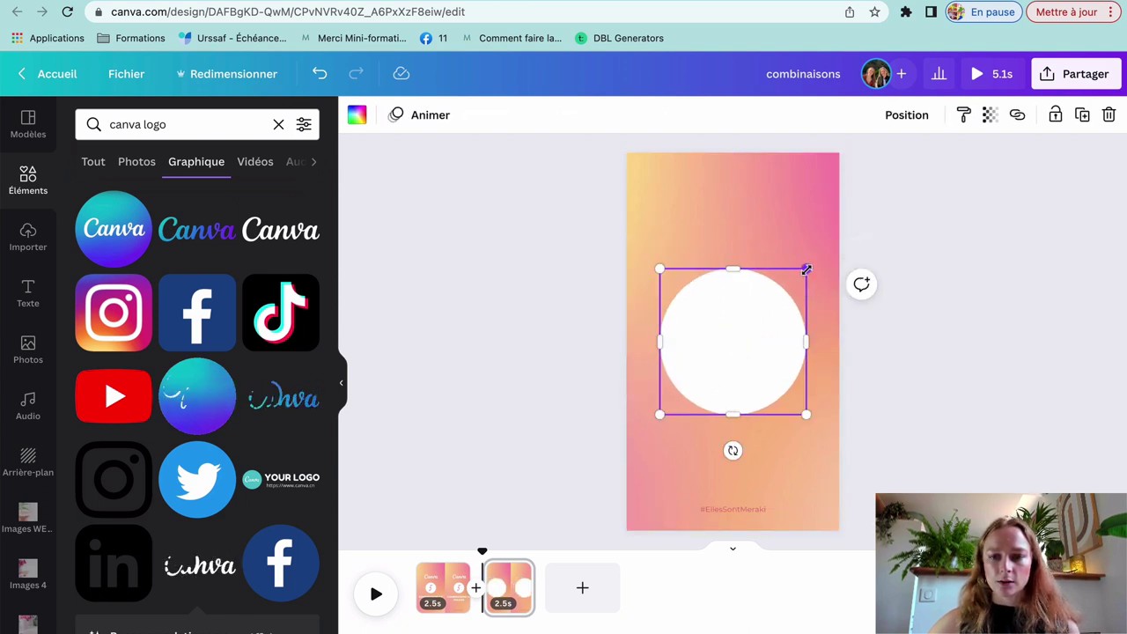
drag(806, 269, 833, 236)
drag(731, 288, 714, 309)
click(902, 299)
Add a text box inside the circle, enlarge it to size 33,7 and make it read "Poppins Bold".
drag(747, 375, 748, 376)
click(908, 370)
double_click(712, 377)
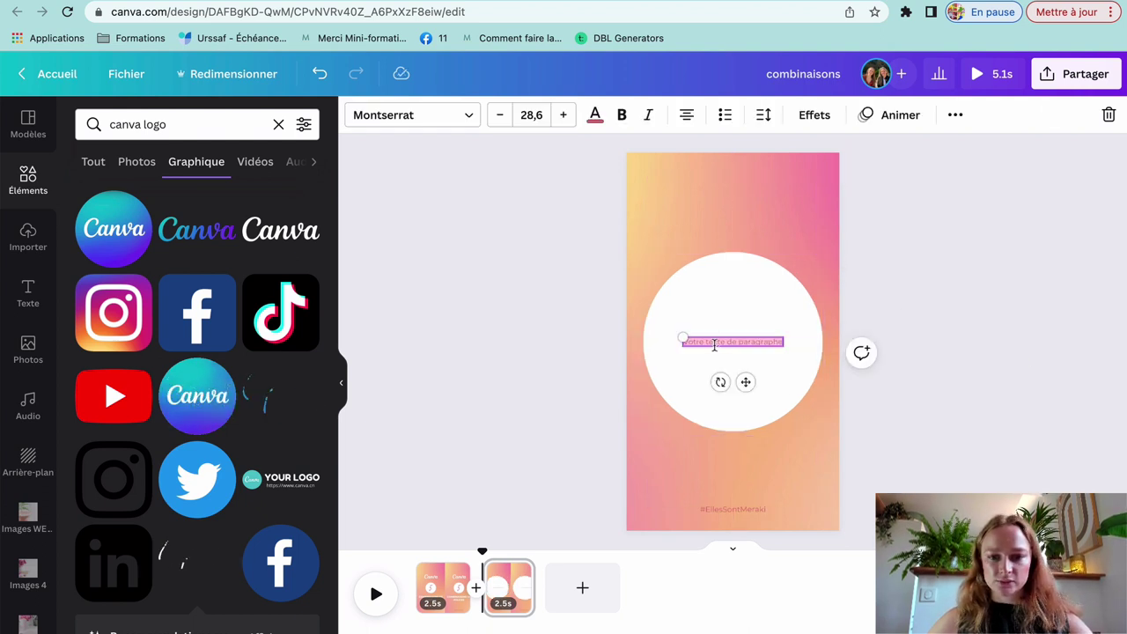
drag(684, 336, 664, 331)
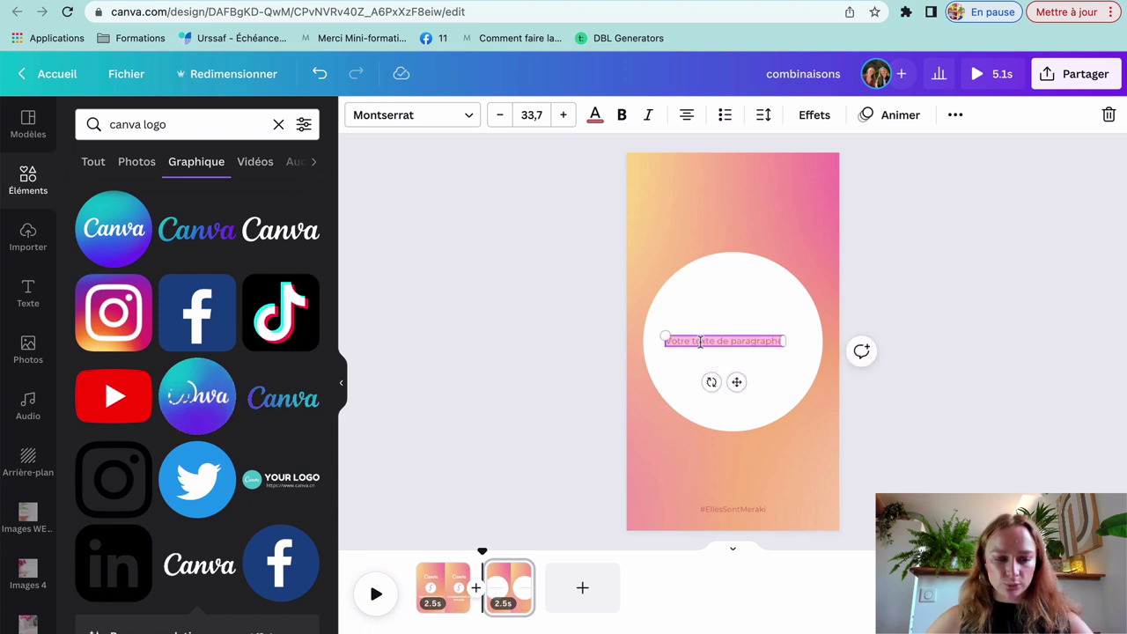
key(BackSpace)
text(Pop)
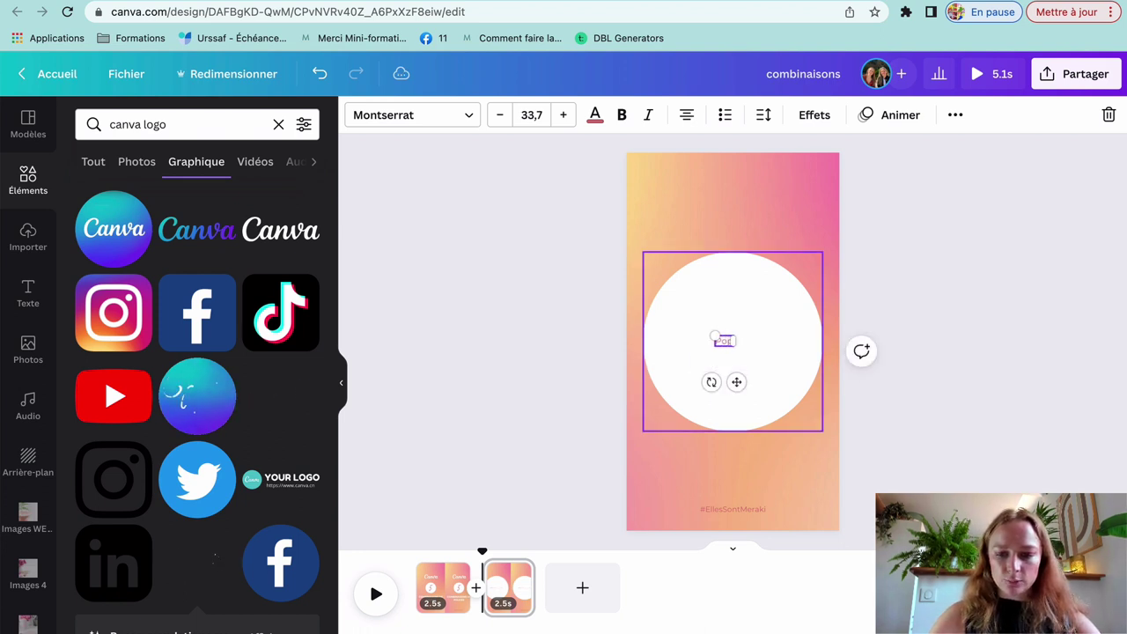
text(pins)
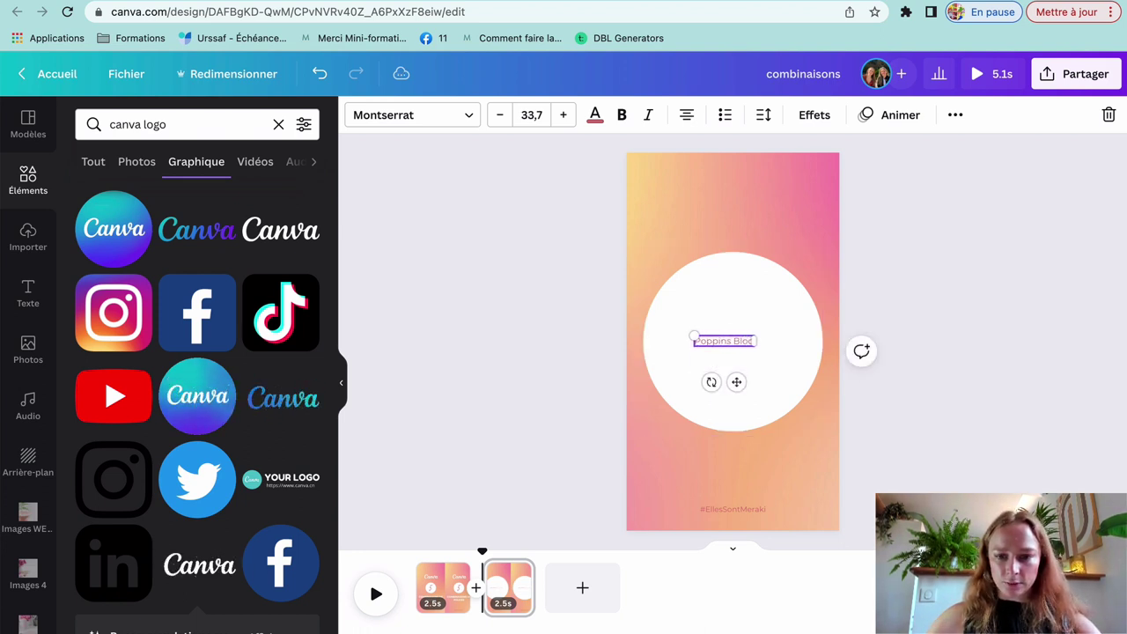
text( Bold)
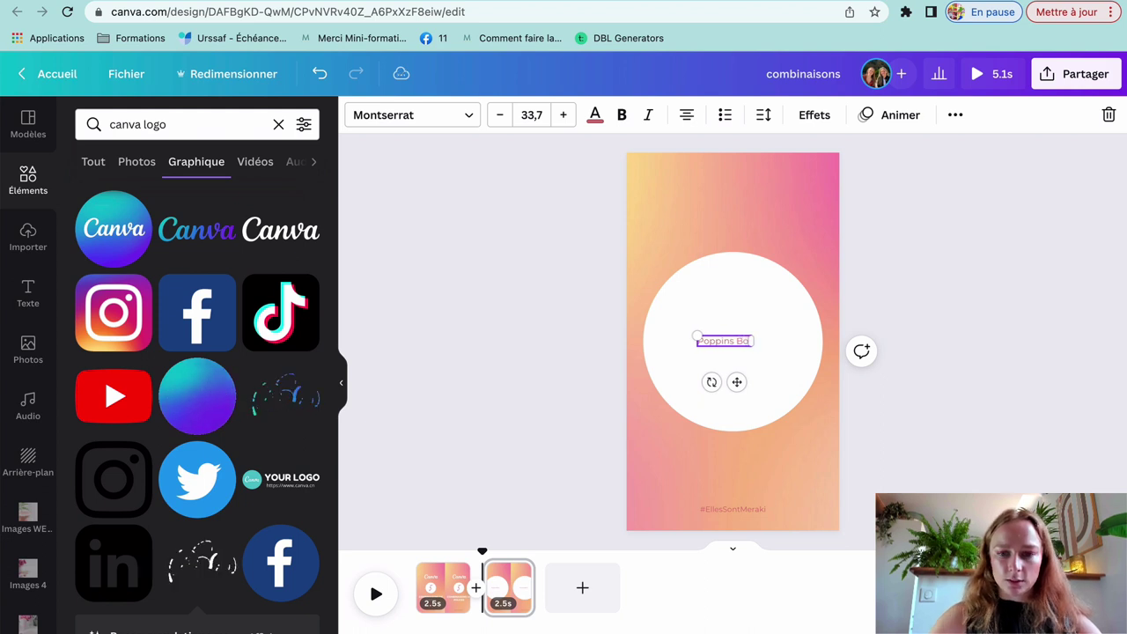
Set the circle text's font to Poppins ExtraBold and reword it as "Poppins ExtraBold".
click(412, 115)
text(mont)
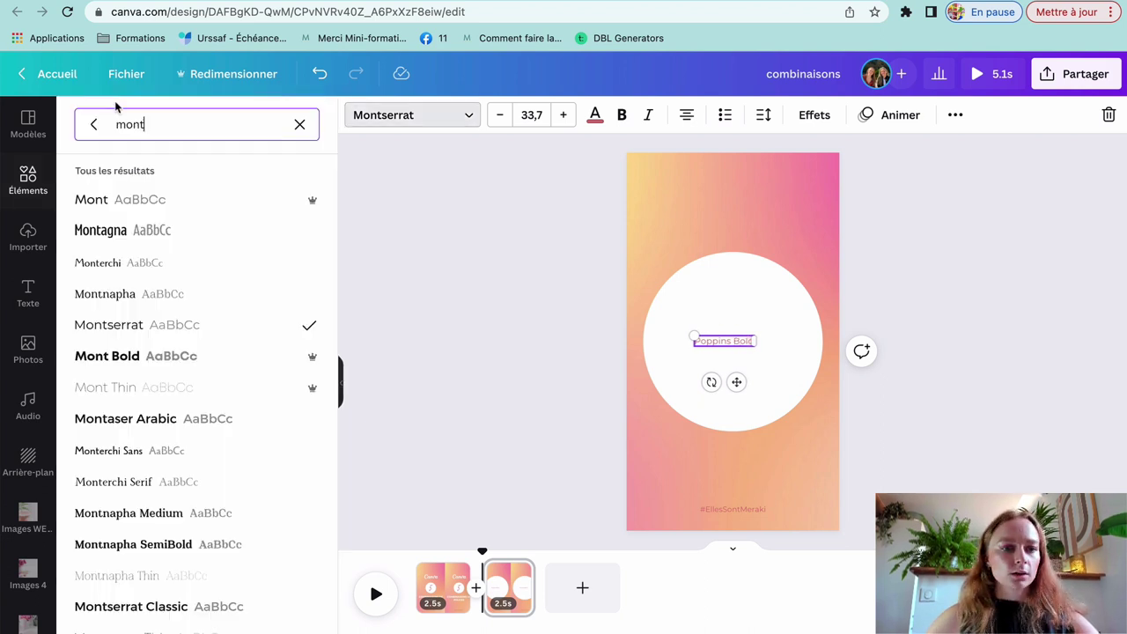
text(poppins)
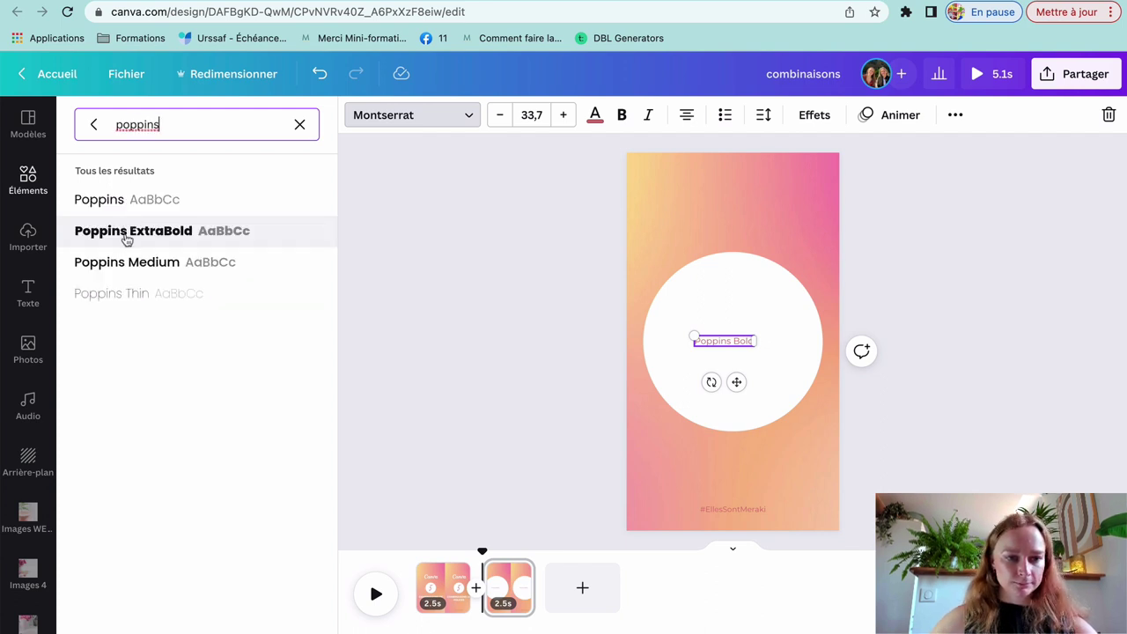
click(127, 233)
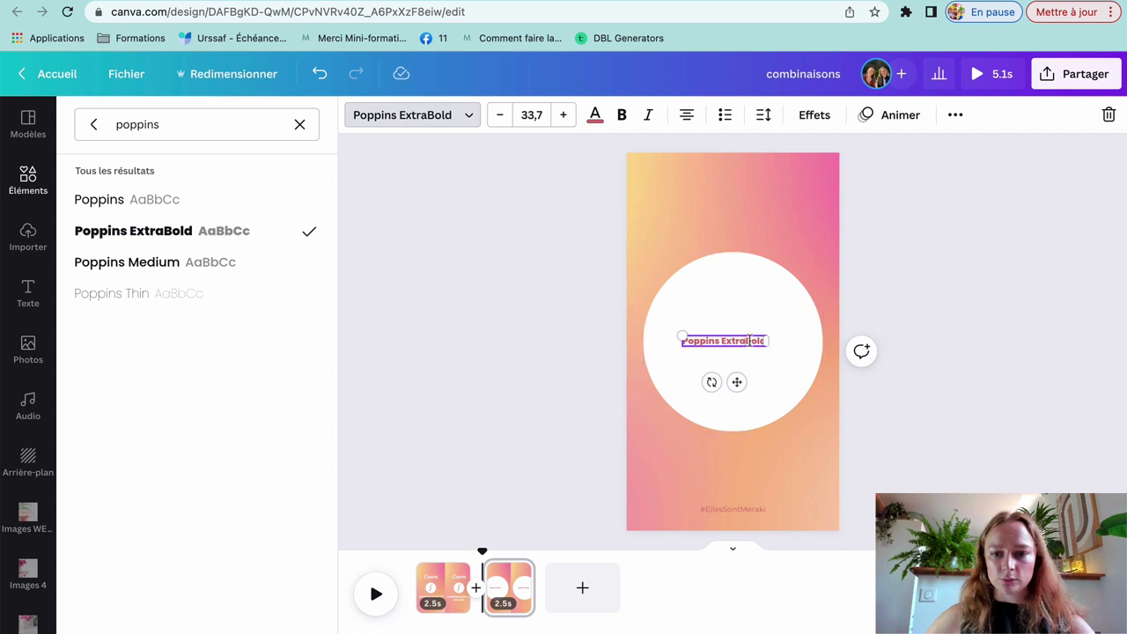
Turn the font name text into capitals, enlarge it to size 57,1 and centre it slightly above the circle's middle.
click(954, 116)
click(717, 154)
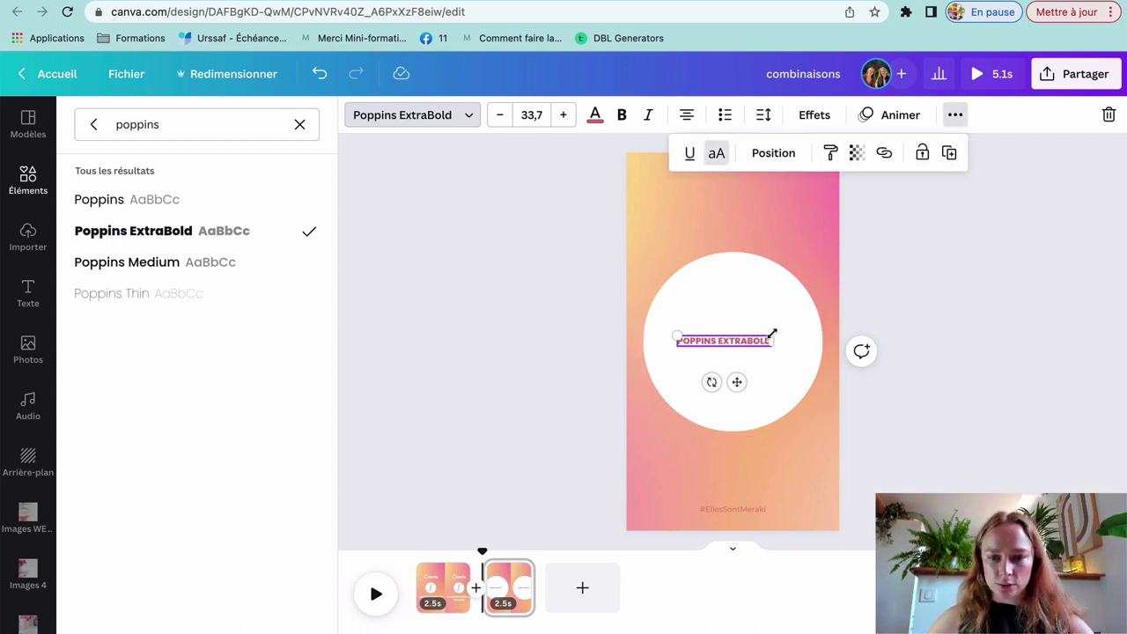
drag(770, 335, 863, 285)
key(Escape)
drag(737, 335, 659, 324)
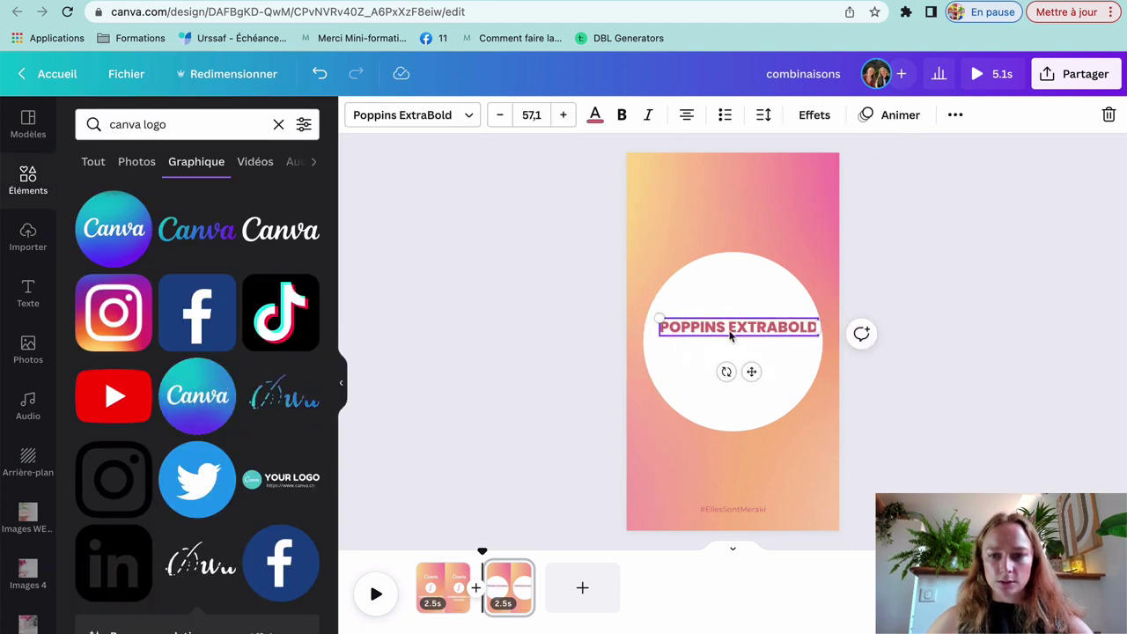
drag(727, 328, 725, 330)
Duplicate the "POPPINS EXTRABOLD" text, place the copy just below it in the circle and reword it as "CUP CAKE".
key(super+d)
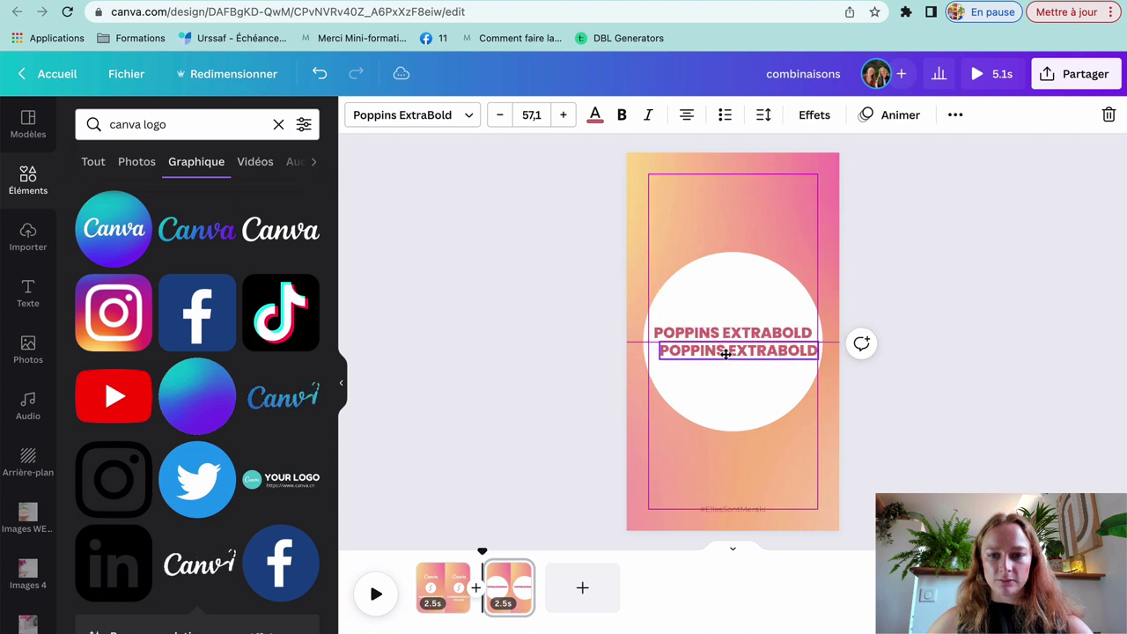
double_click(725, 364)
text(CUP CAK)
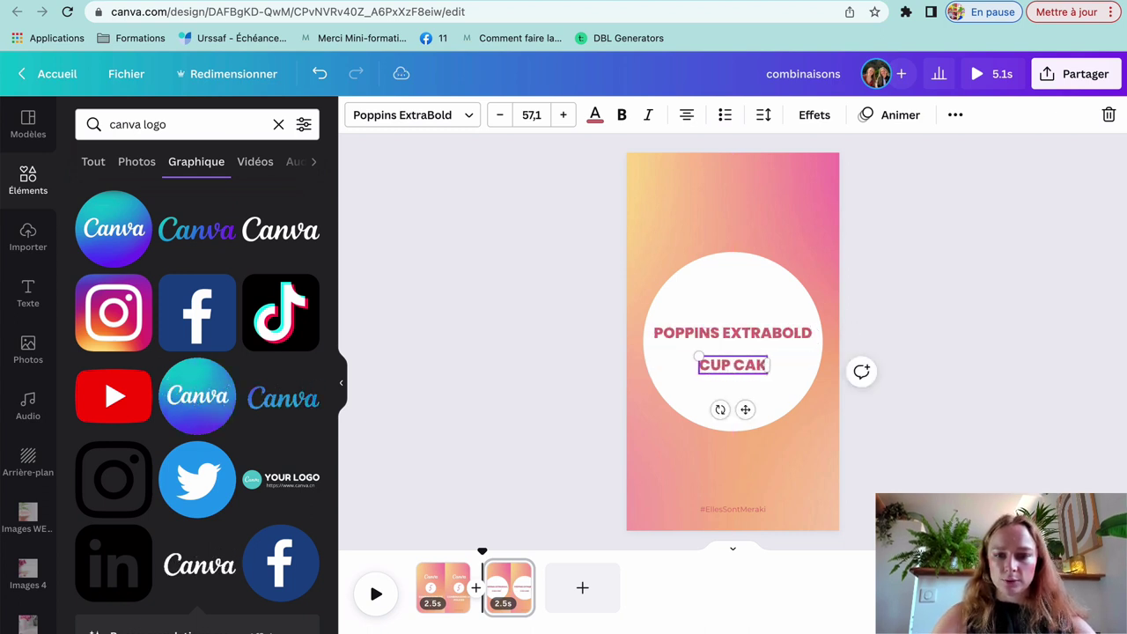
text(E)
Set the lower circle text's font to Cup Cakes and complete its wording as "CUP CAKES".
key(super+a)
click(476, 116)
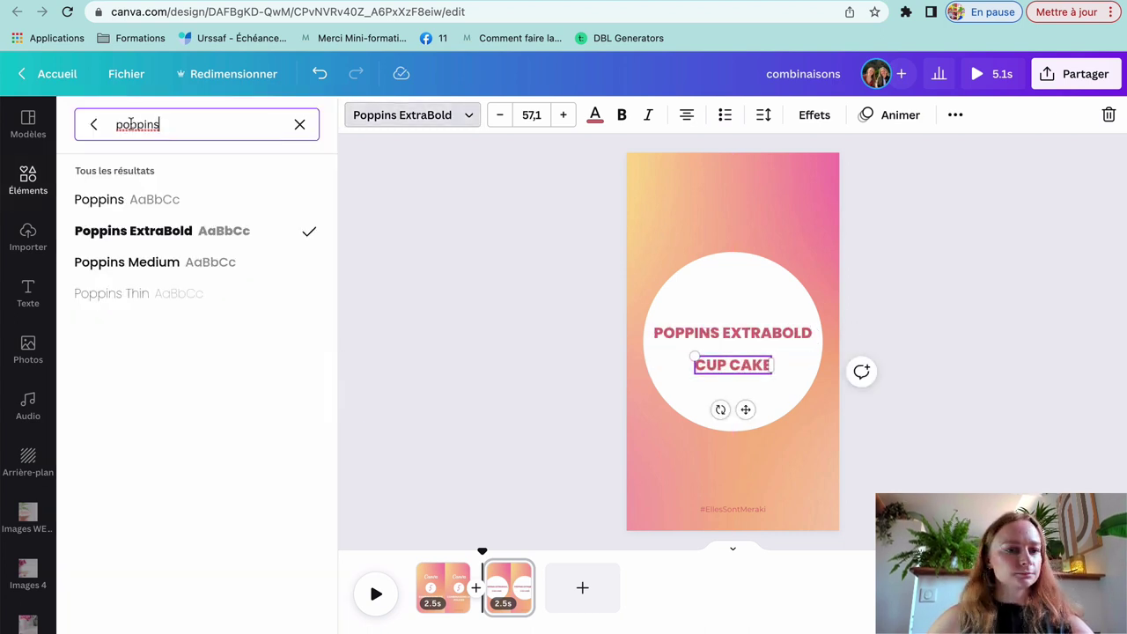
text(cup)
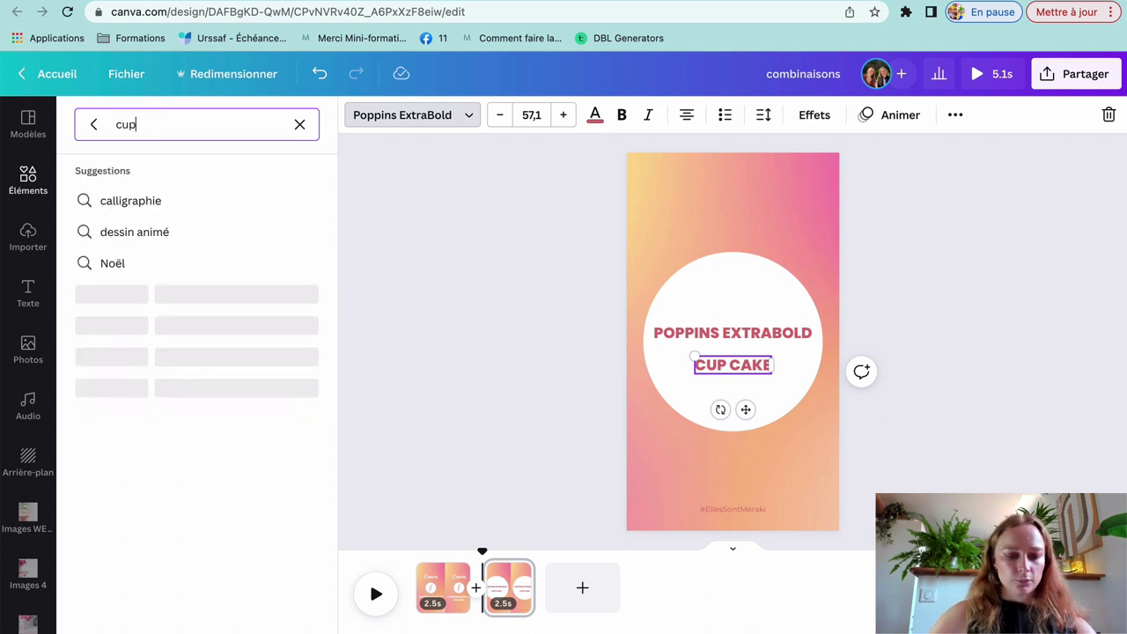
click(126, 262)
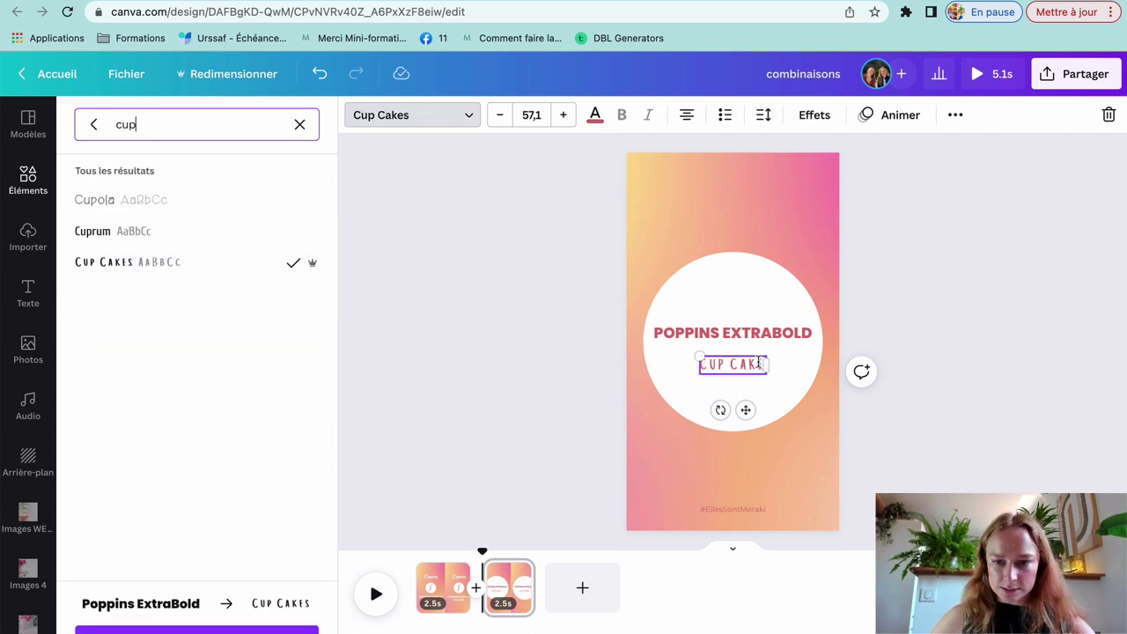
click(1027, 306)
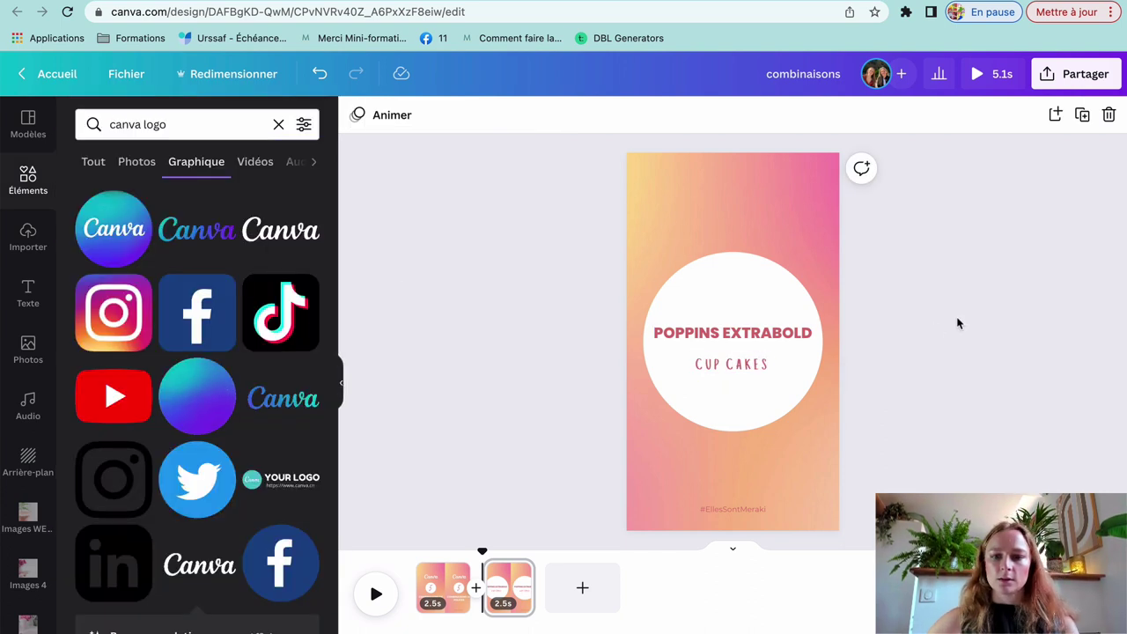
Enlarge the "CUP CAKES" text to size 89,3 and centre it beneath the "POPPINS EXTRABOLD" line.
click(768, 361)
mouse_move(769, 355)
mouse_down()
mouse_move(811, 343)
mouse_move(749, 362)
mouse_up()
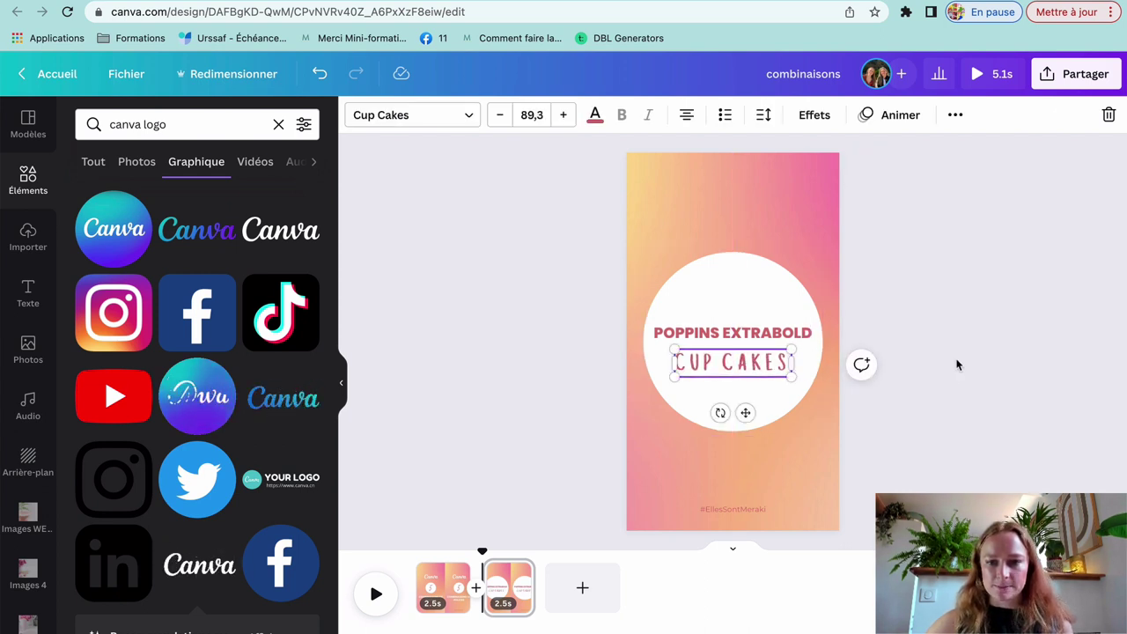
click(957, 364)
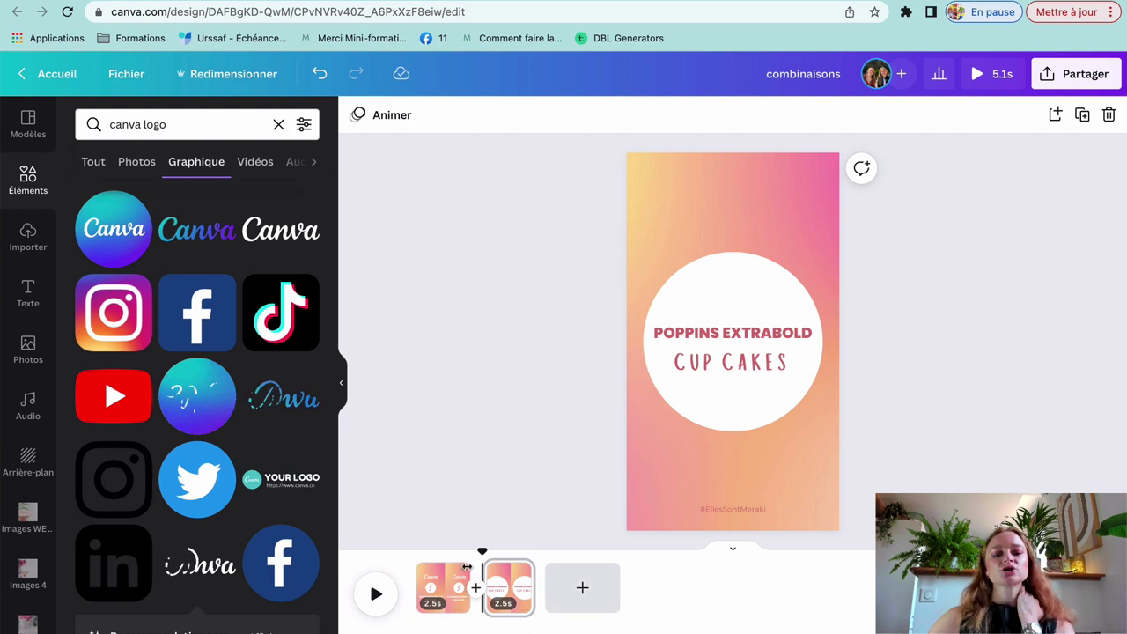
Return to the second page and search the elements library for "background" videos.
click(443, 585)
click(503, 581)
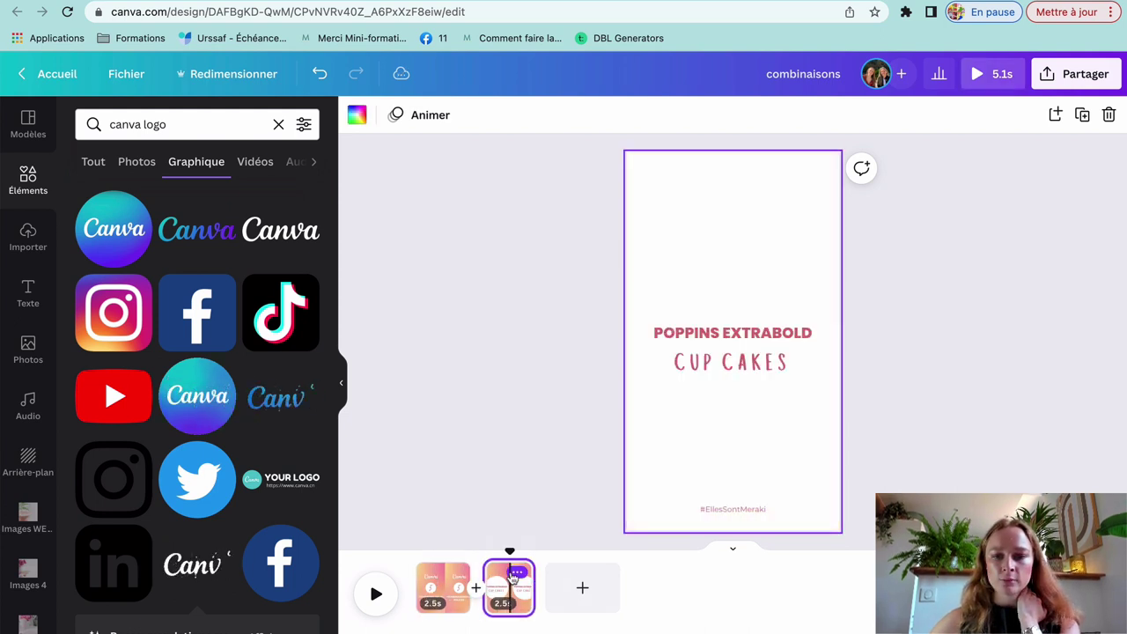
click(26, 185)
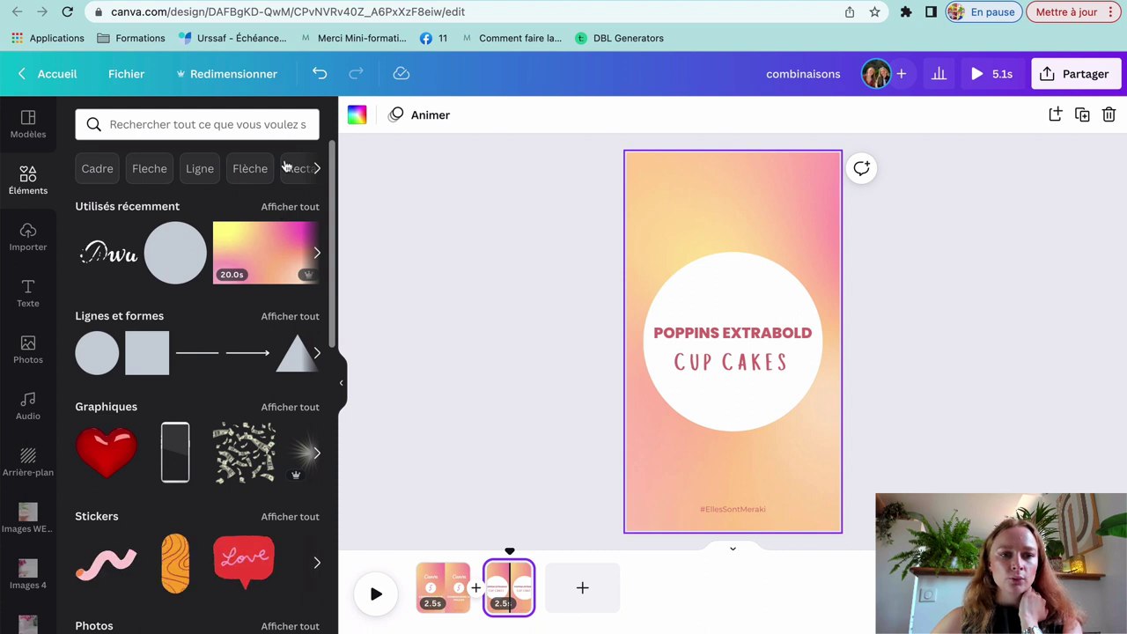
click(156, 124)
text(bak)
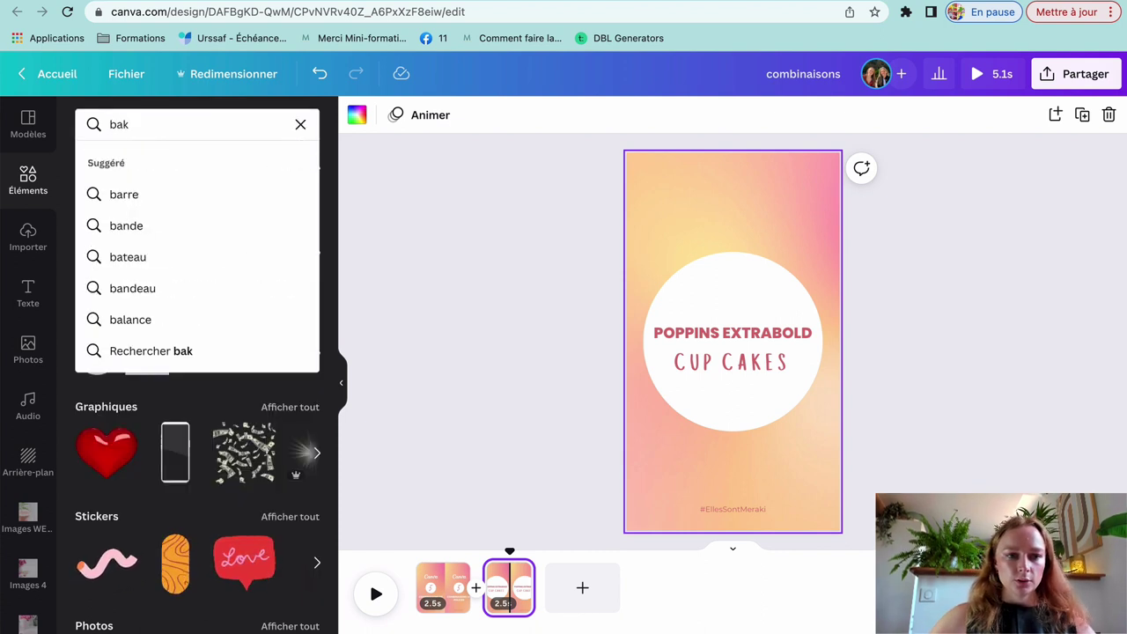
key(BackSpace)
text(ck)
click(153, 190)
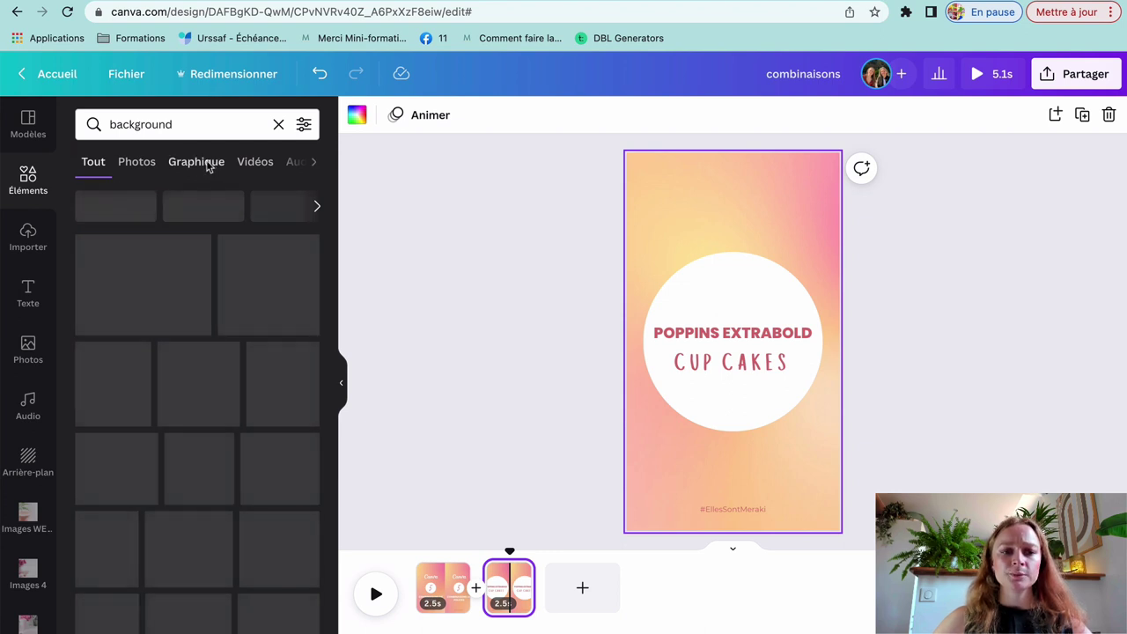
click(252, 164)
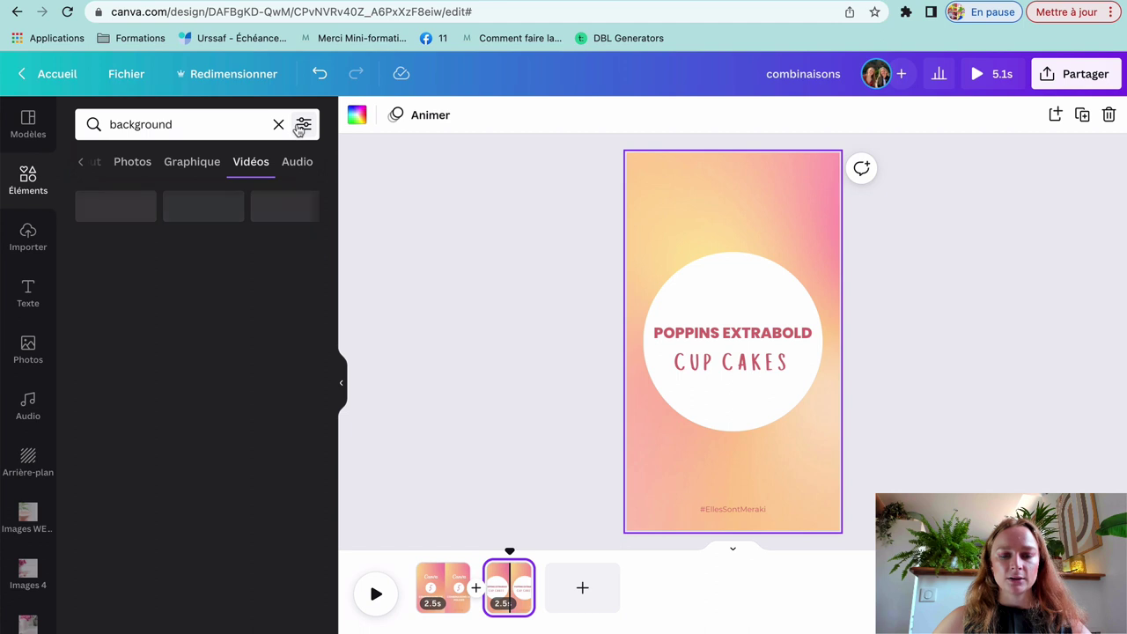
Copy the hex colour code of the "POPPINS EXTRABOLD" text and select the page's background video.
click(661, 332)
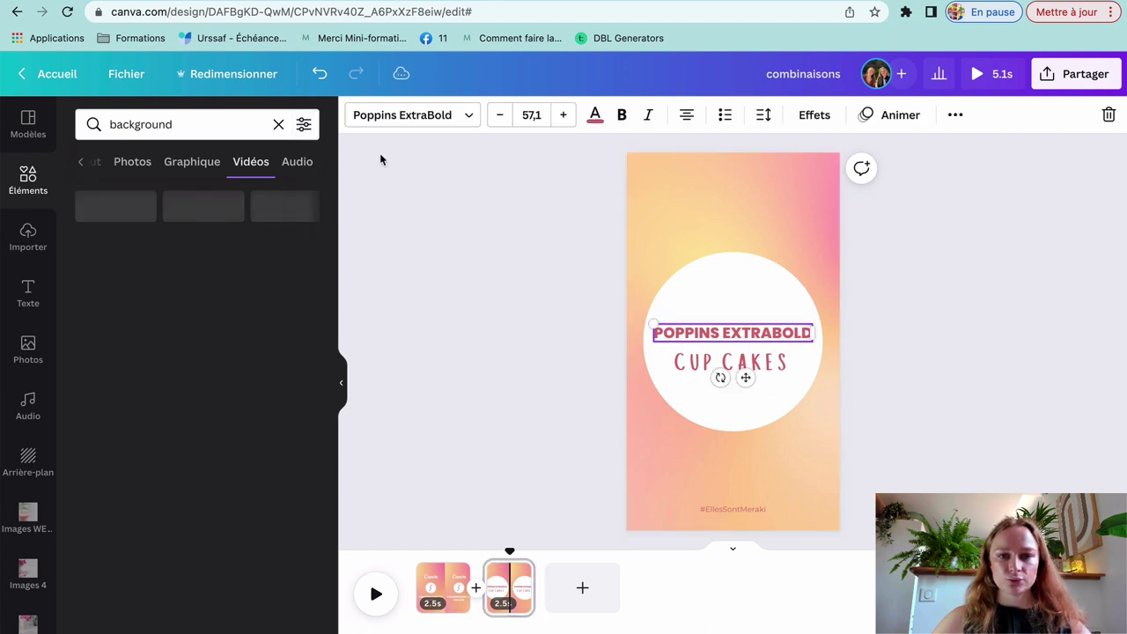
click(594, 118)
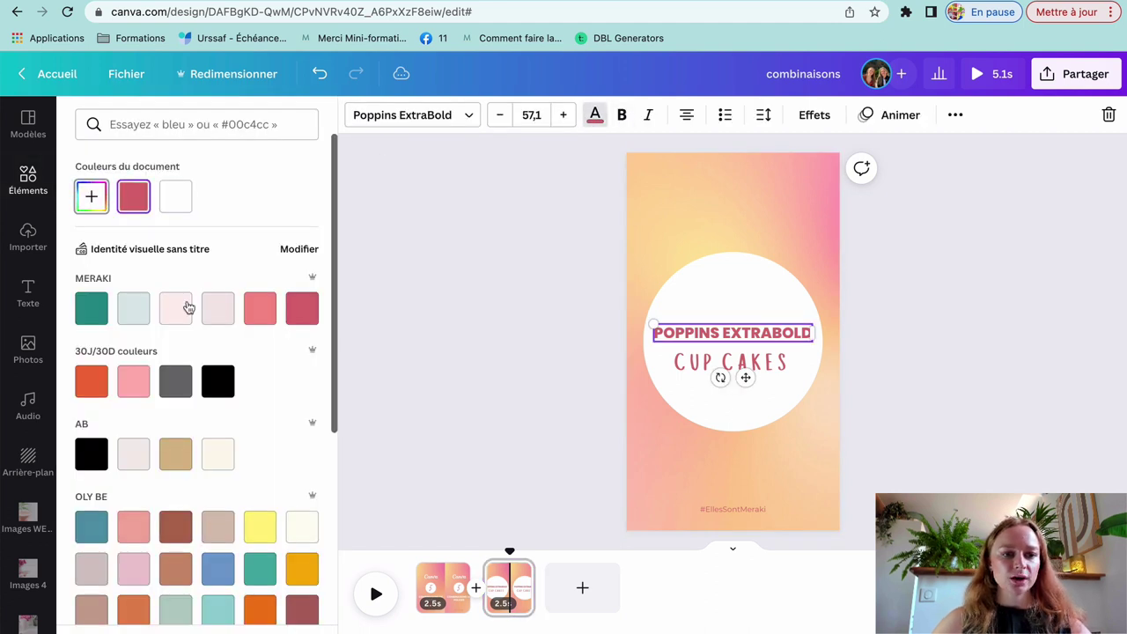
click(92, 201)
click(214, 352)
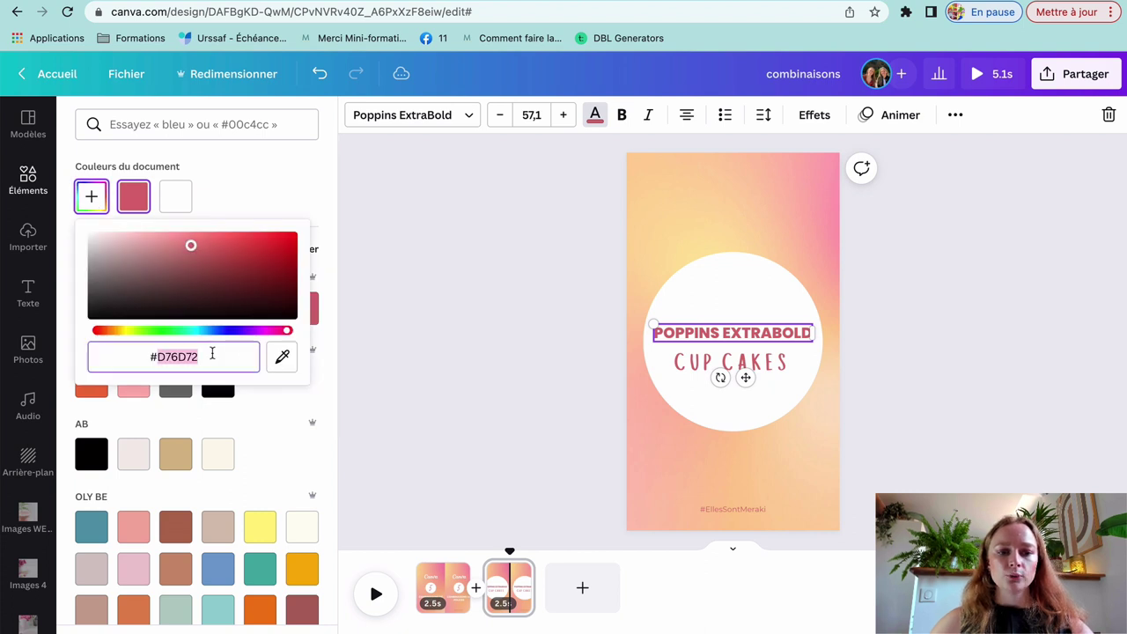
click(409, 349)
click(679, 202)
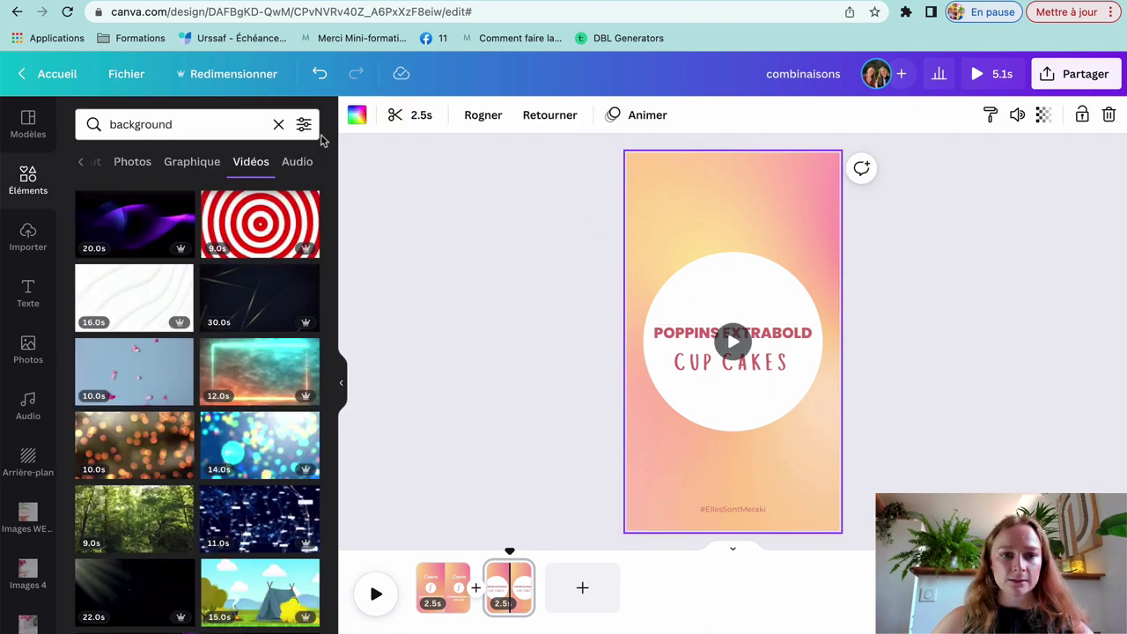
Filter the background video results by the custom colour #D76D72.
click(304, 124)
click(102, 199)
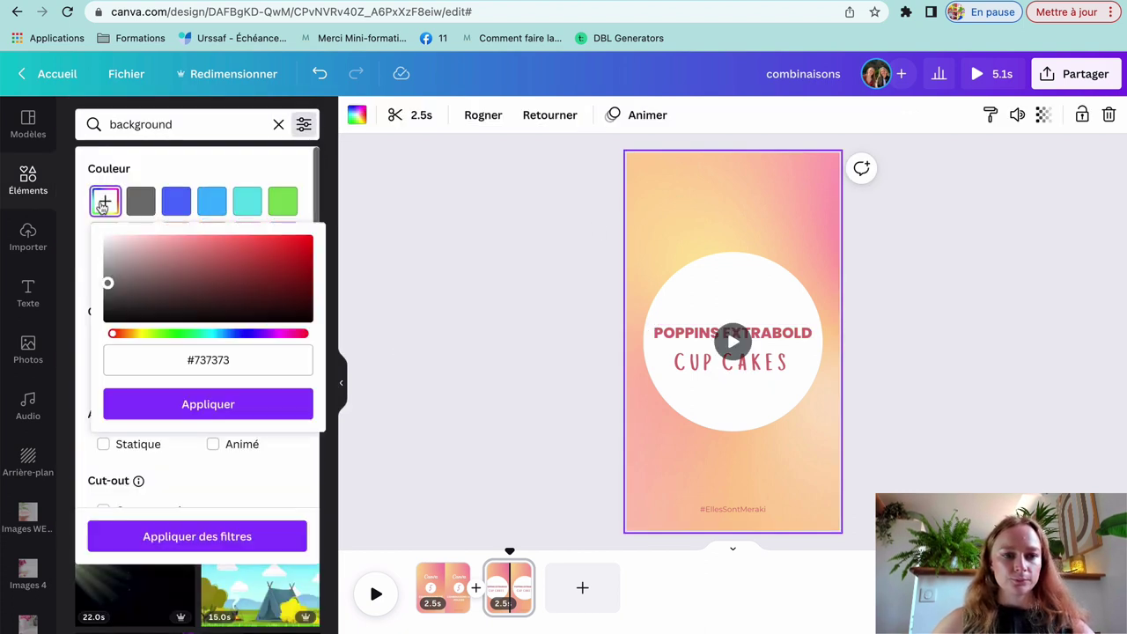
click(191, 359)
key(ctrl+a)
text(#D76D72)
click(208, 404)
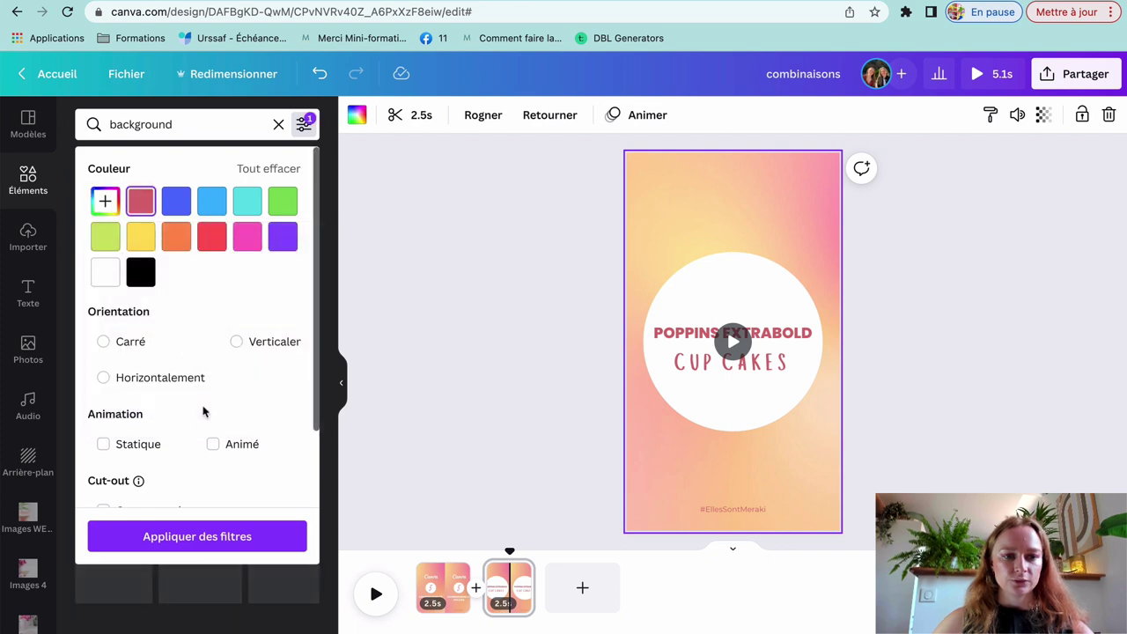
click(197, 537)
Replace the second page's background with the 16.0s pink-to-purple gradient video.
scroll(219, 256, down, 15)
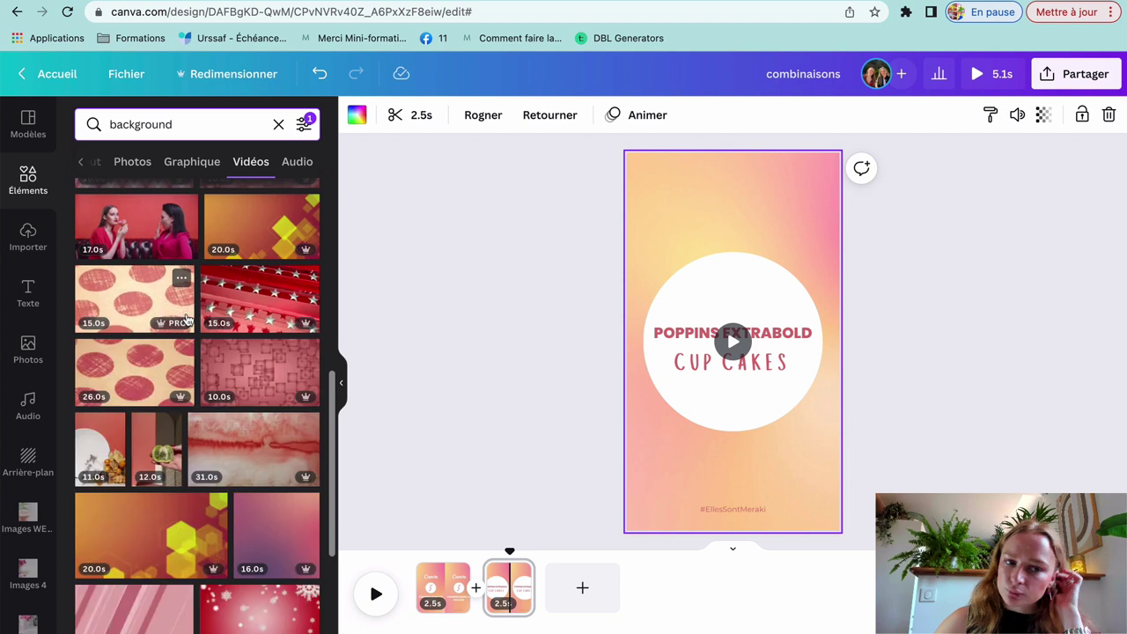
scroll(237, 361, down, 5)
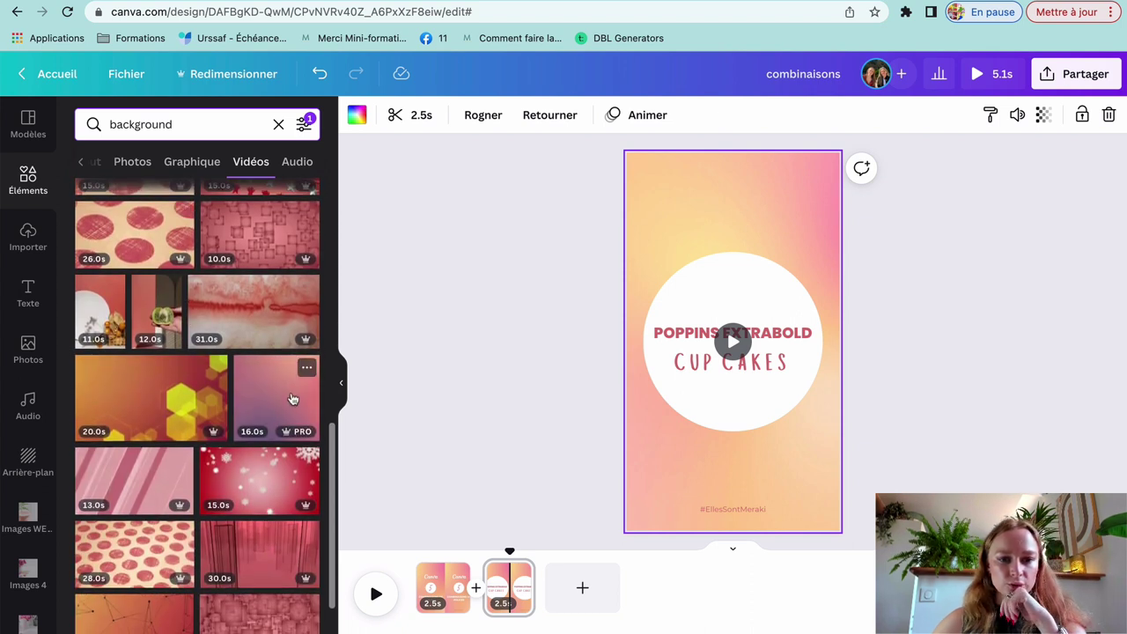
drag(286, 399, 631, 180)
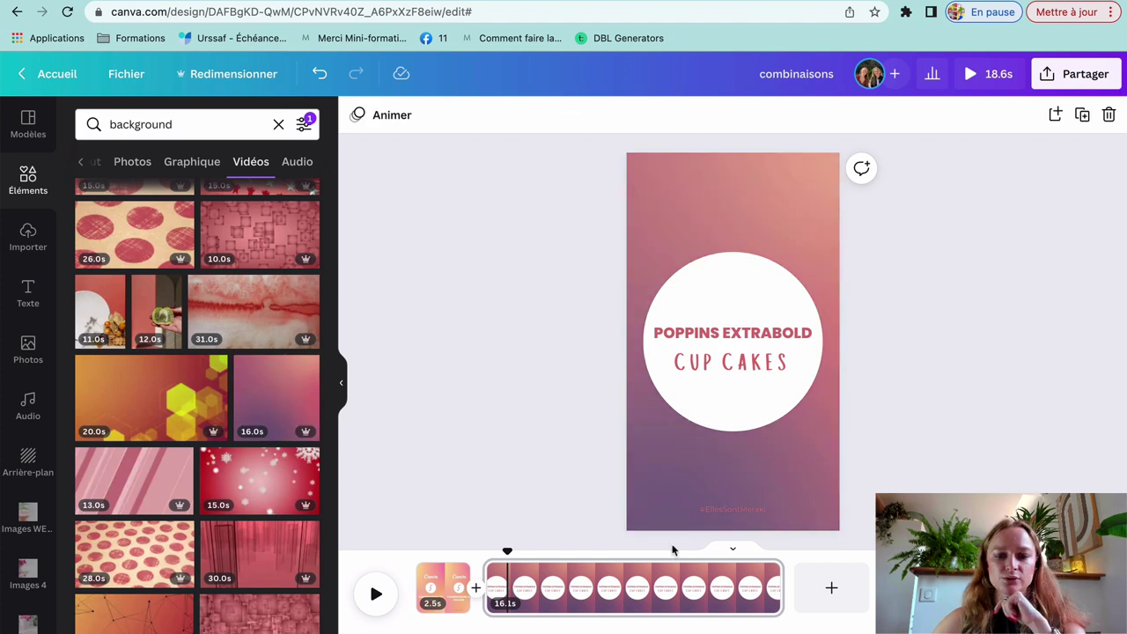
Change the colour of the "#EllesSontMeraki" text on the second page to white.
click(744, 509)
click(595, 115)
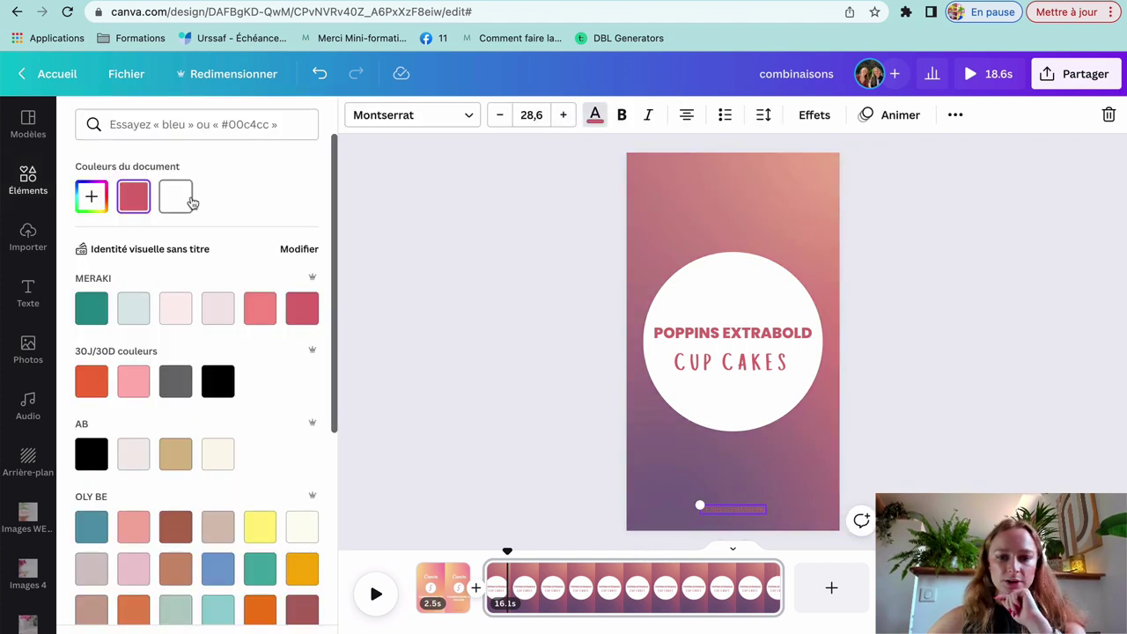
click(190, 201)
click(480, 372)
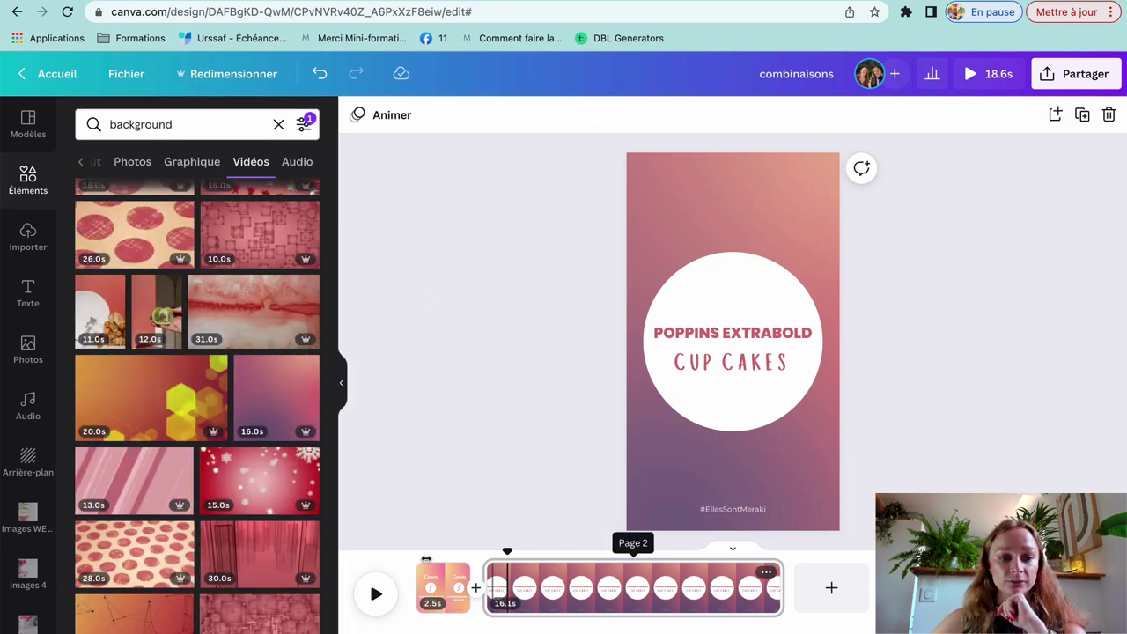
Shorten the second page's duration to 2.5 s in the timeline.
scroll(129, 364, down, 5)
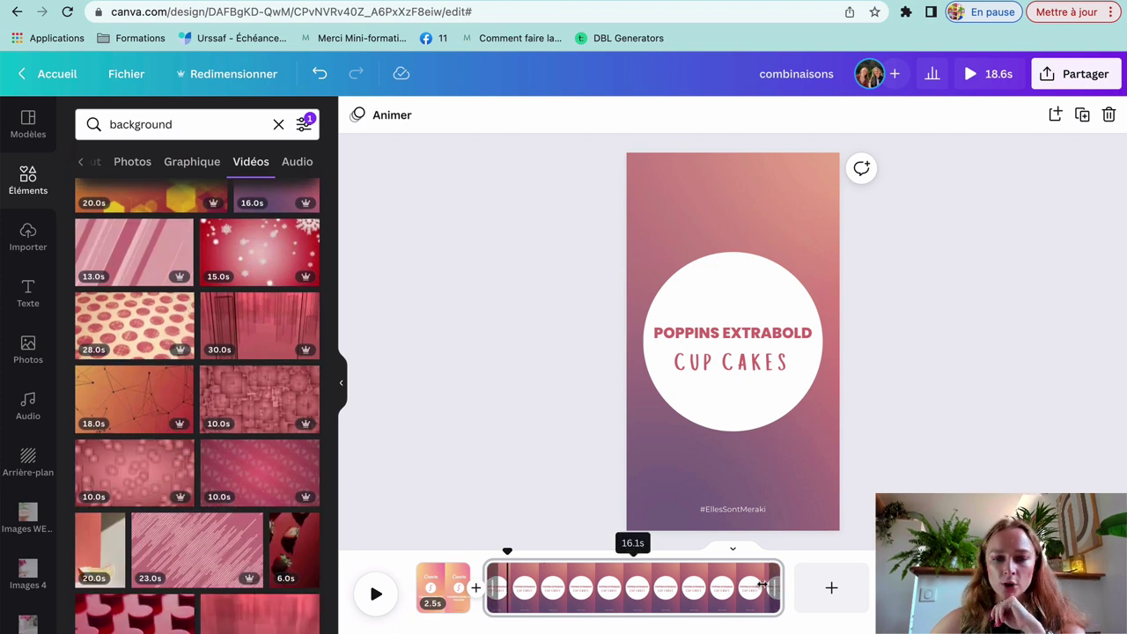
drag(762, 586, 532, 592)
click(506, 482)
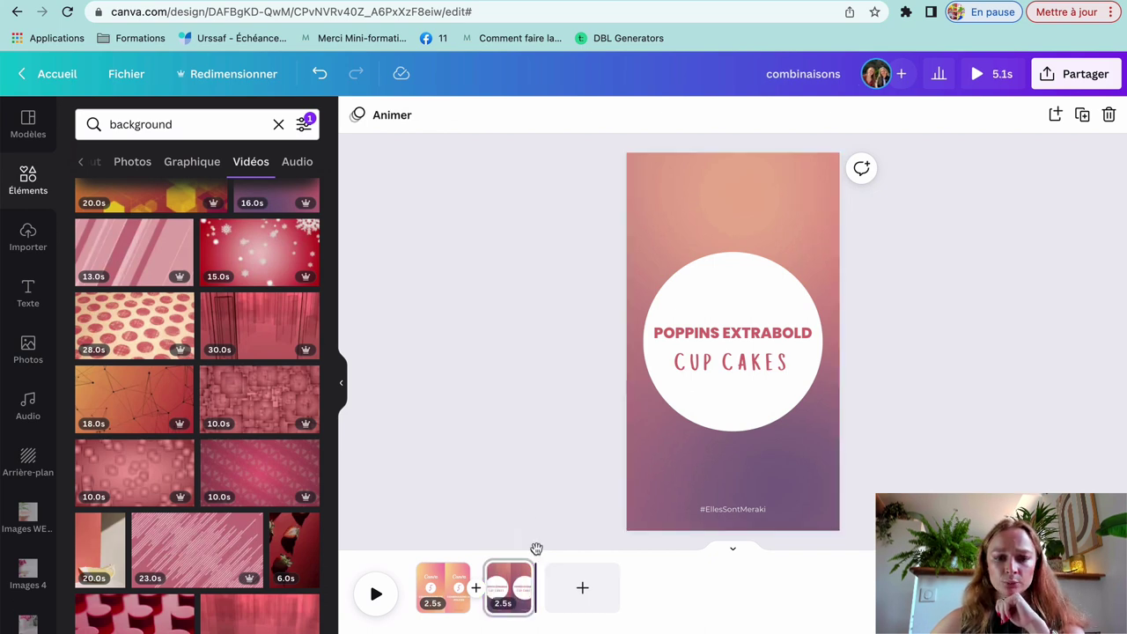
Preview the whole reel from the beginning, then close the preview.
drag(536, 549, 391, 549)
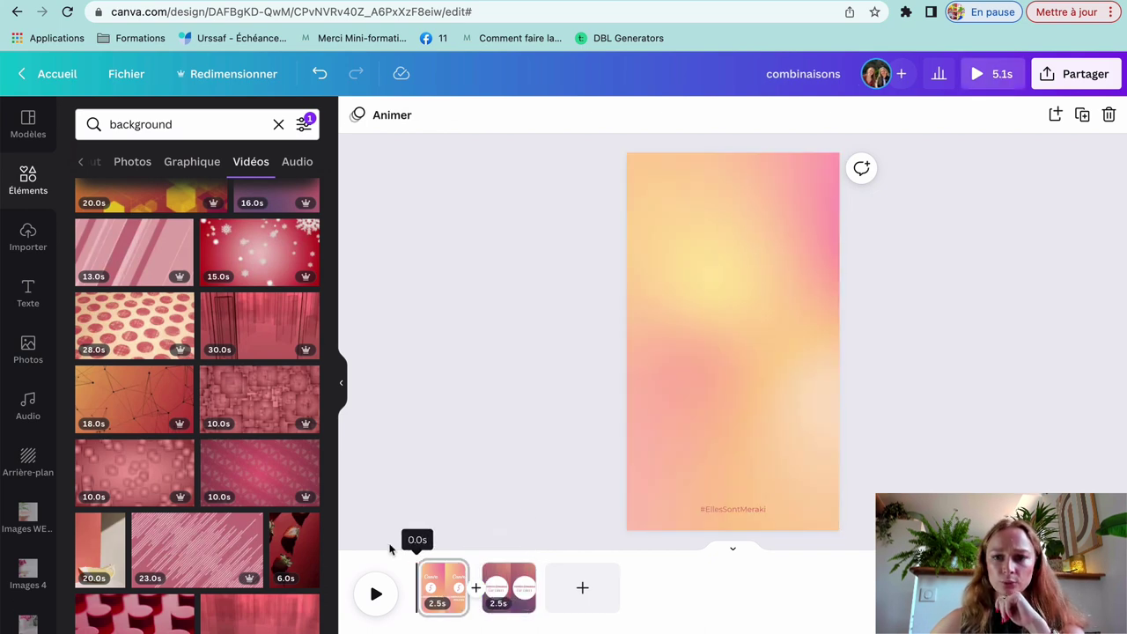
click(976, 77)
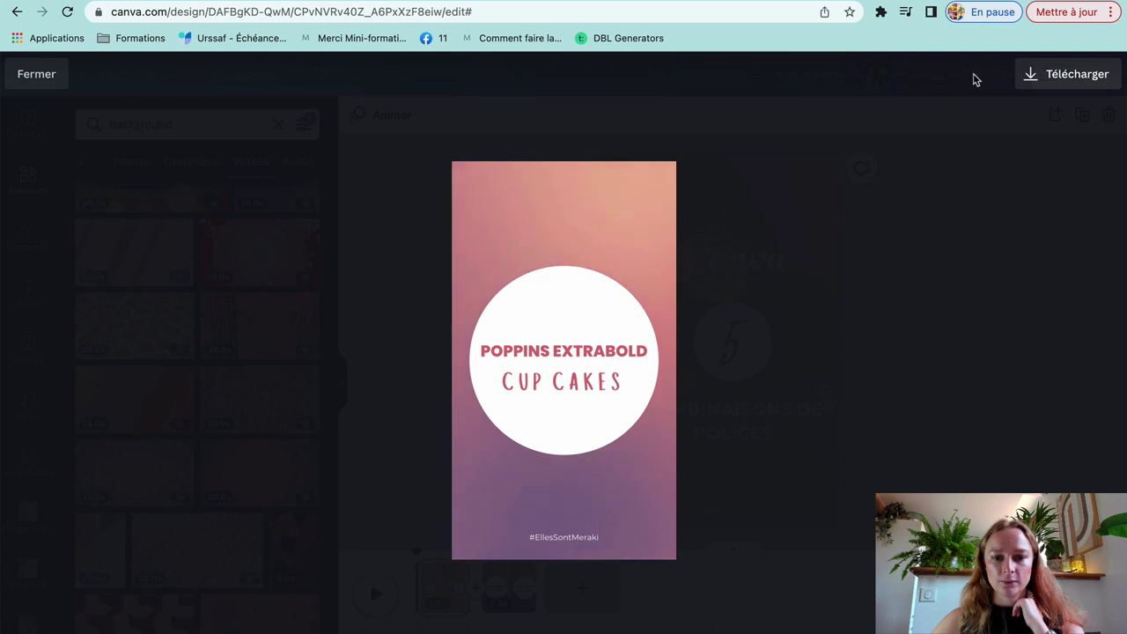
key(Escape)
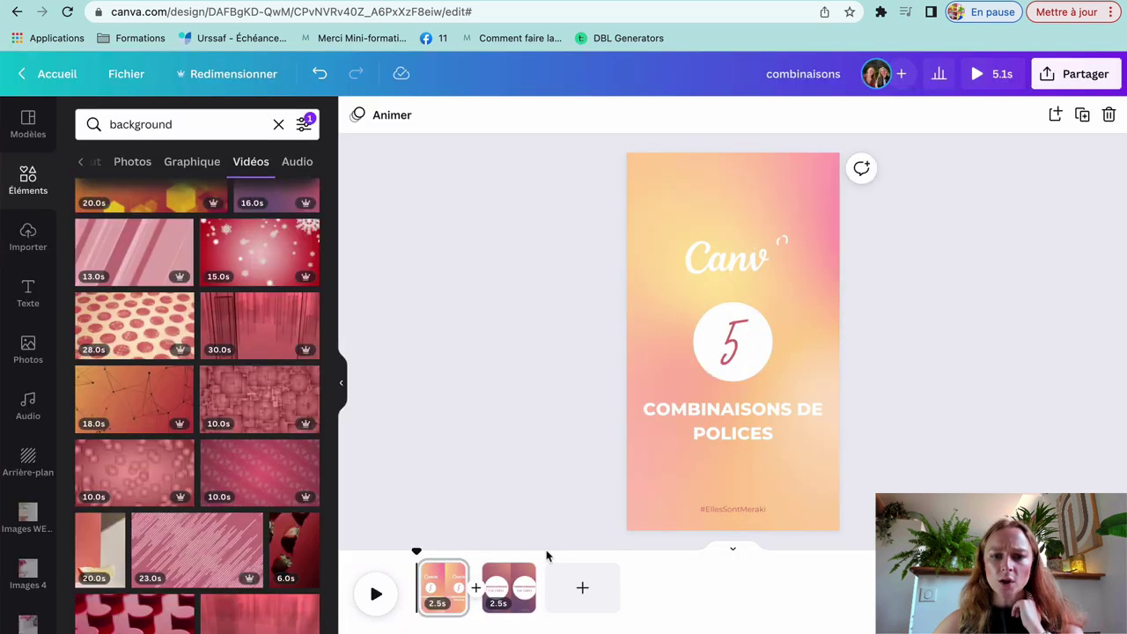
Apply the Pop animation on entry to the white circle on the second page.
click(504, 586)
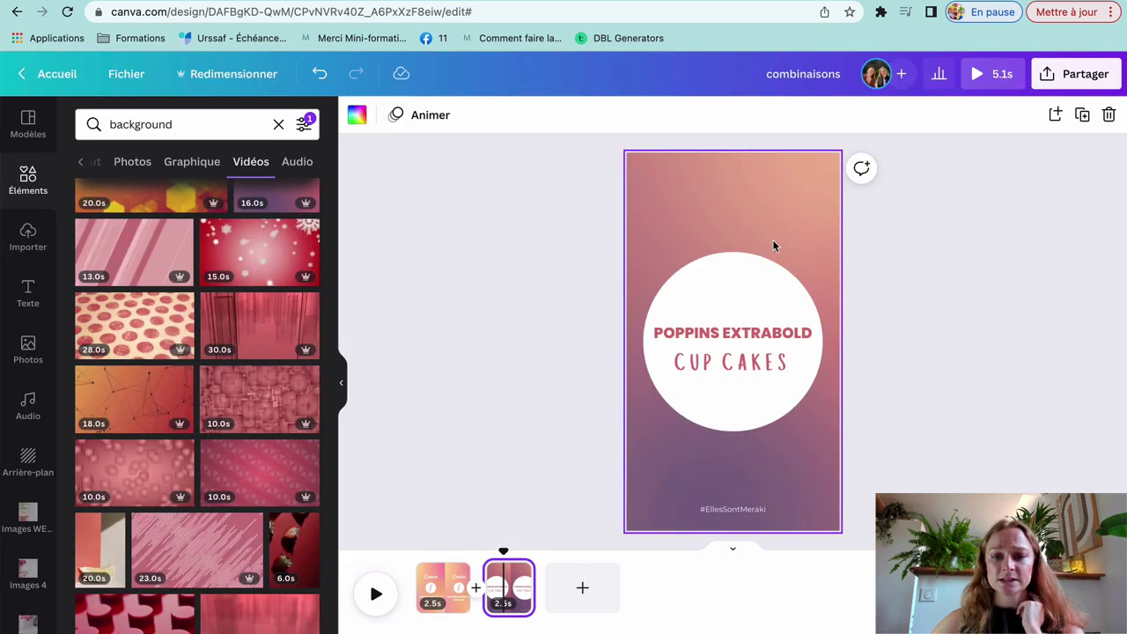
click(748, 286)
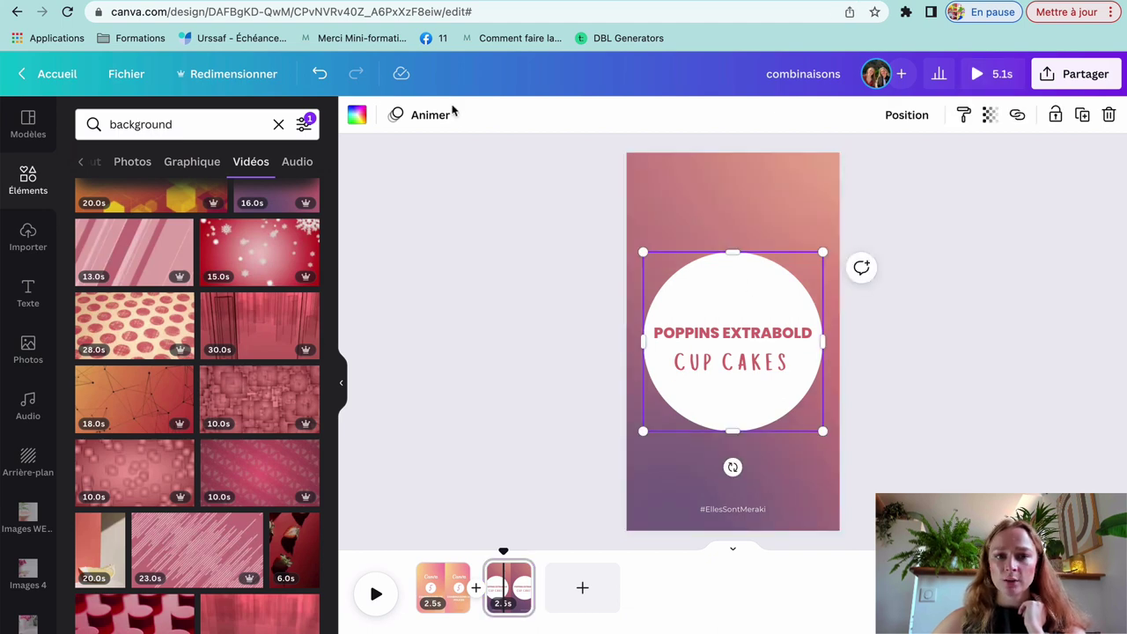
click(430, 114)
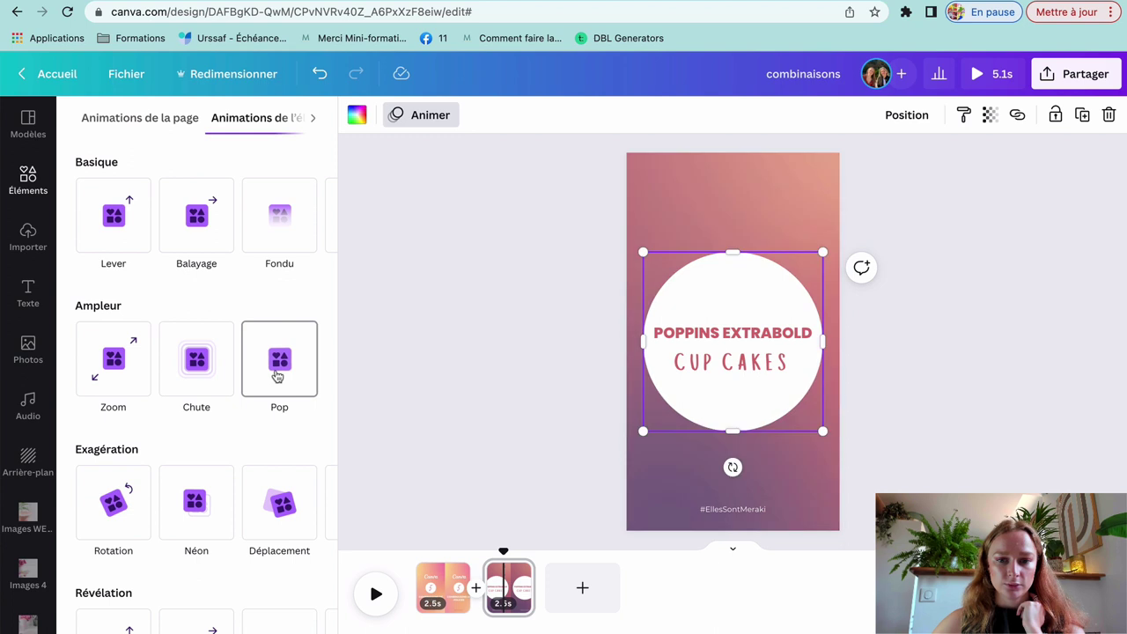
click(277, 376)
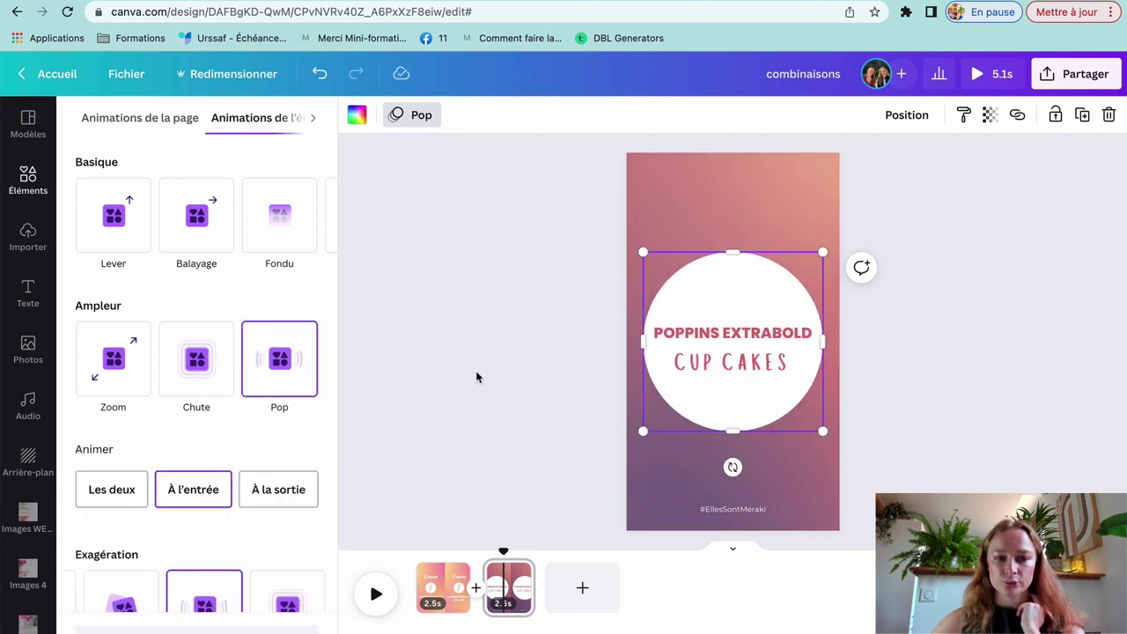
click(476, 377)
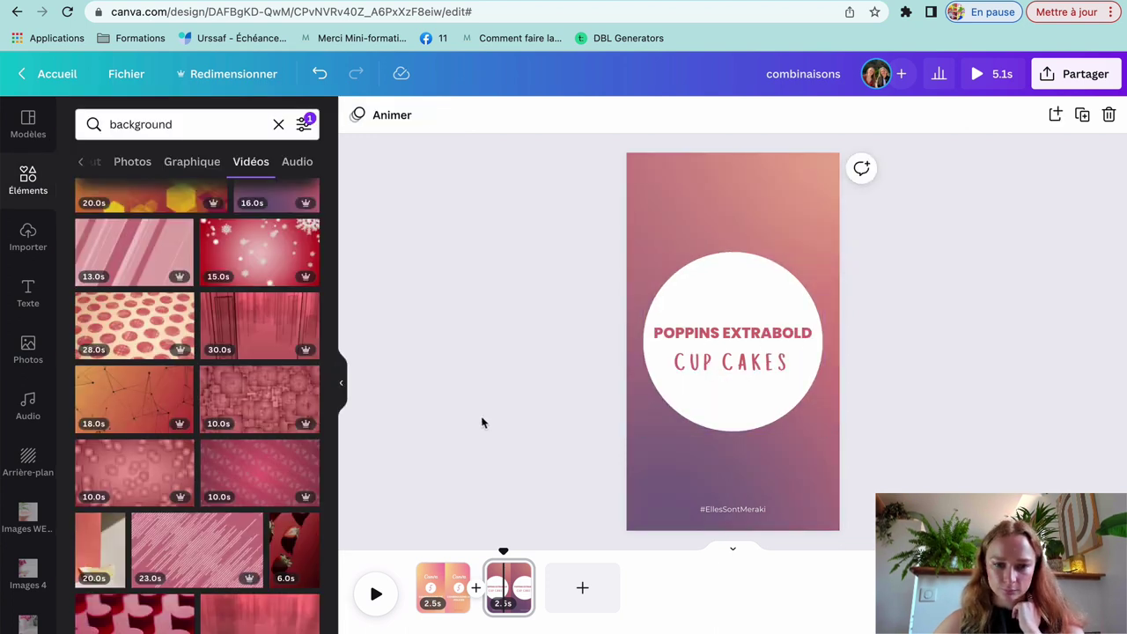
click(518, 574)
click(661, 413)
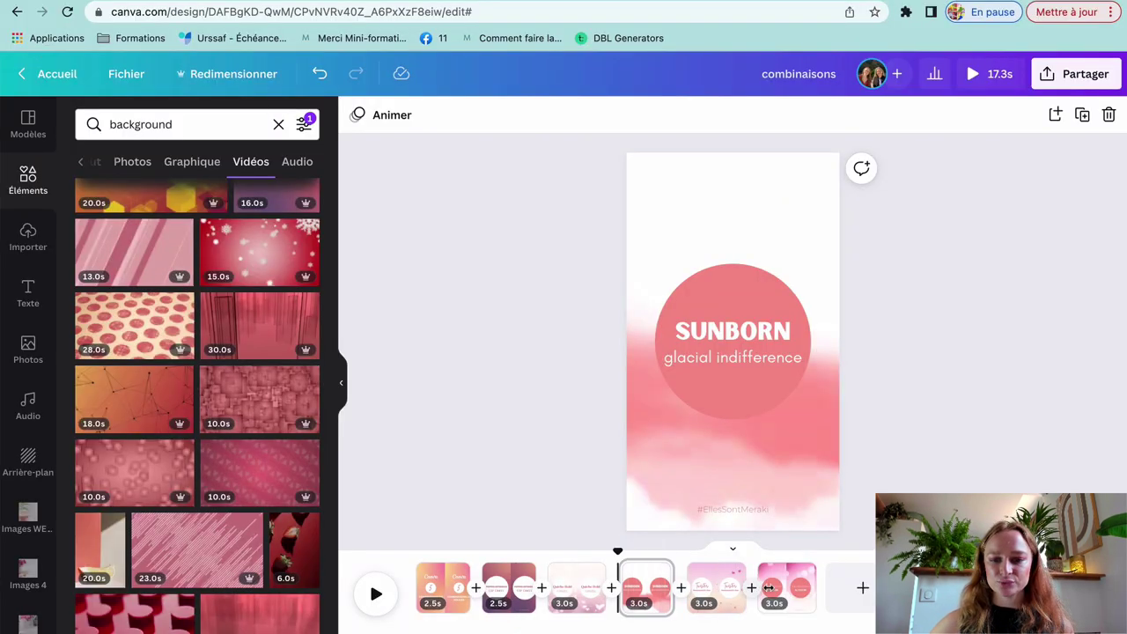
Shorten each page from the third to the sixth to 2.5 s in the timeline.
drag(672, 586, 597, 575)
mouse_move(731, 575)
mouse_down()
mouse_move(710, 575)
mouse_move(723, 579)
mouse_up()
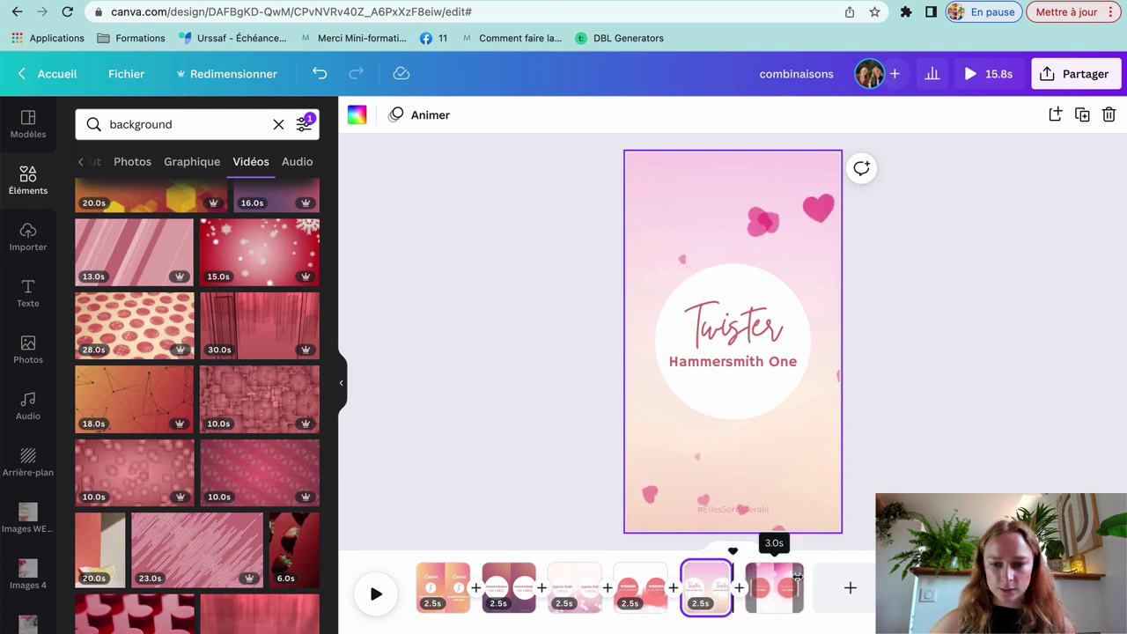
drag(797, 579, 788, 578)
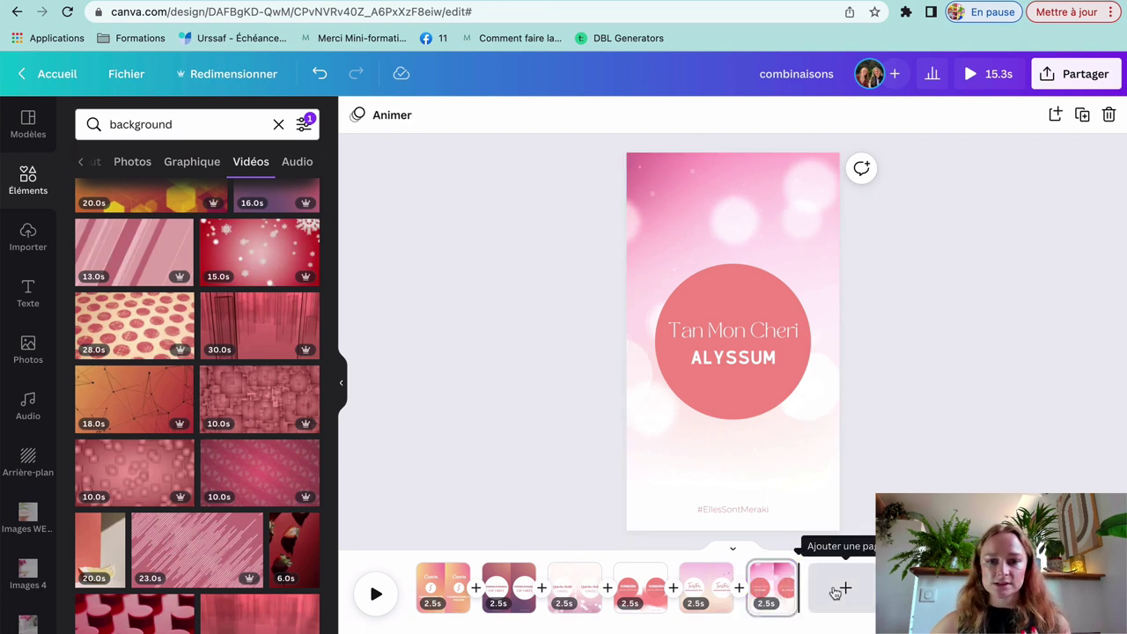
Duplicate the last page and delete the "Tan Mon Cheri" and "ALYSSUM" texts from the copy.
click(780, 577)
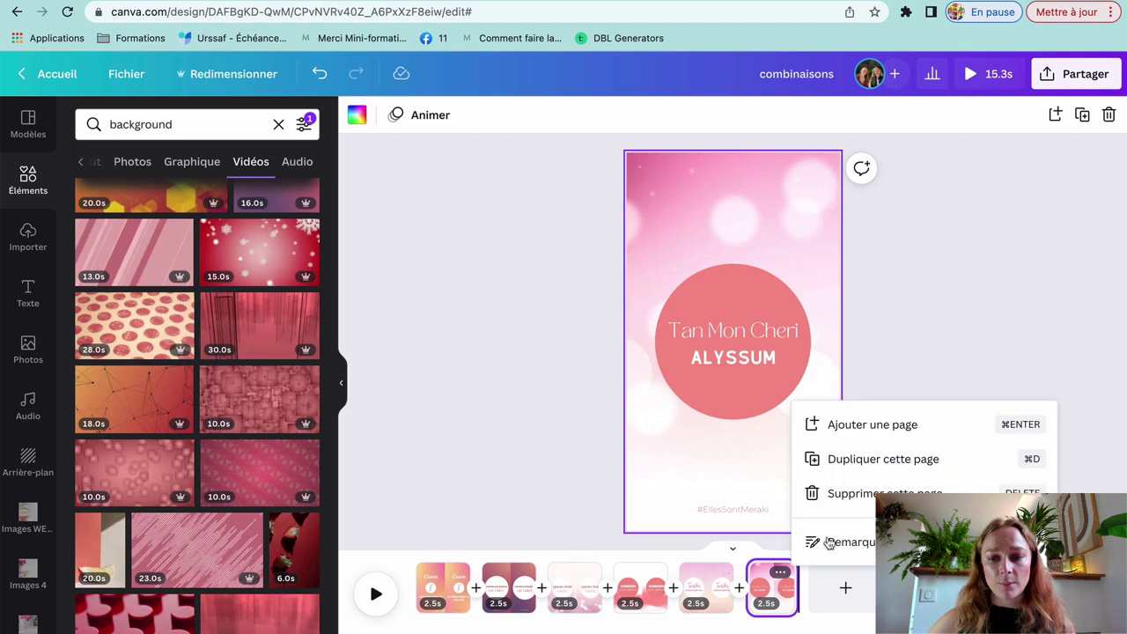
click(861, 460)
click(713, 338)
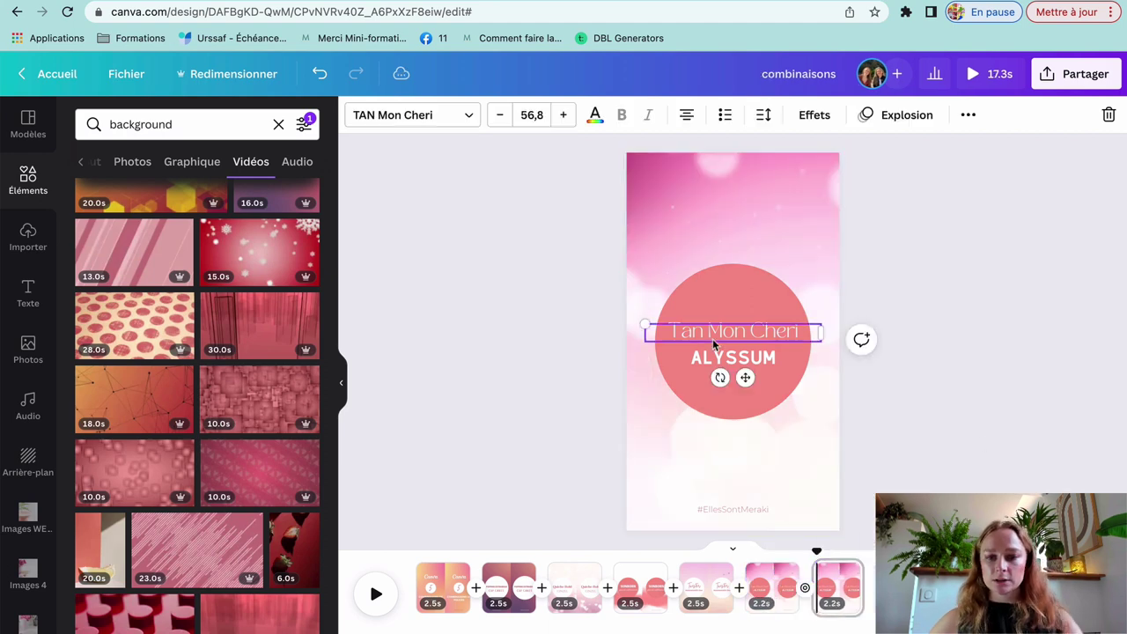
key(Delete)
click(717, 357)
key(Delete)
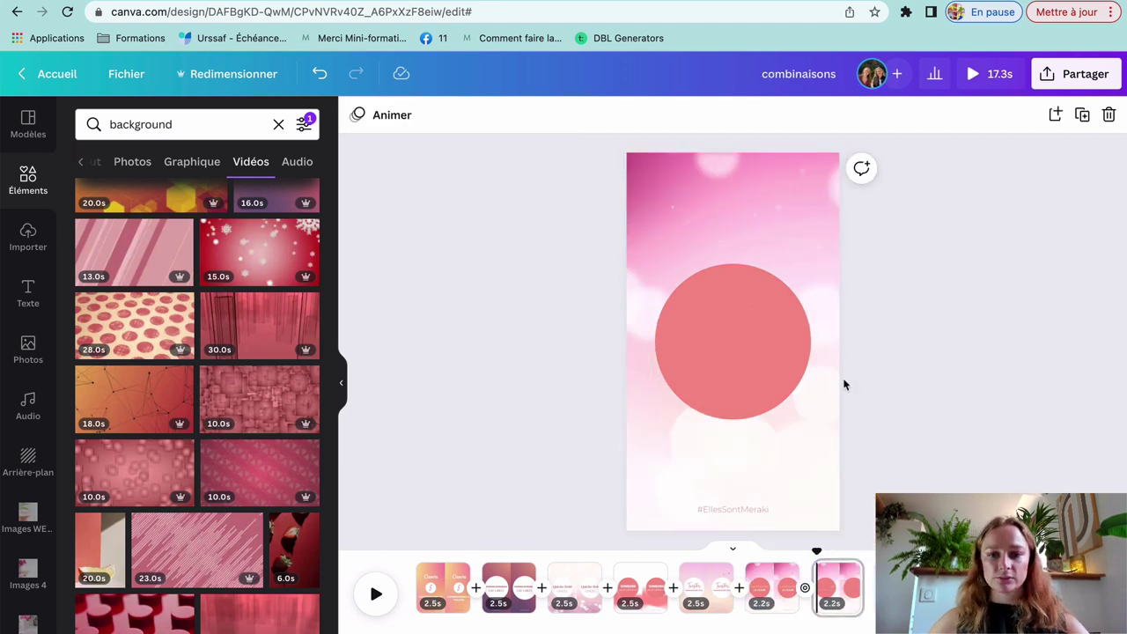
Set the plain red-to-pink gradient video as the new last page's background and recolour its circle white.
scroll(207, 438, down, 2)
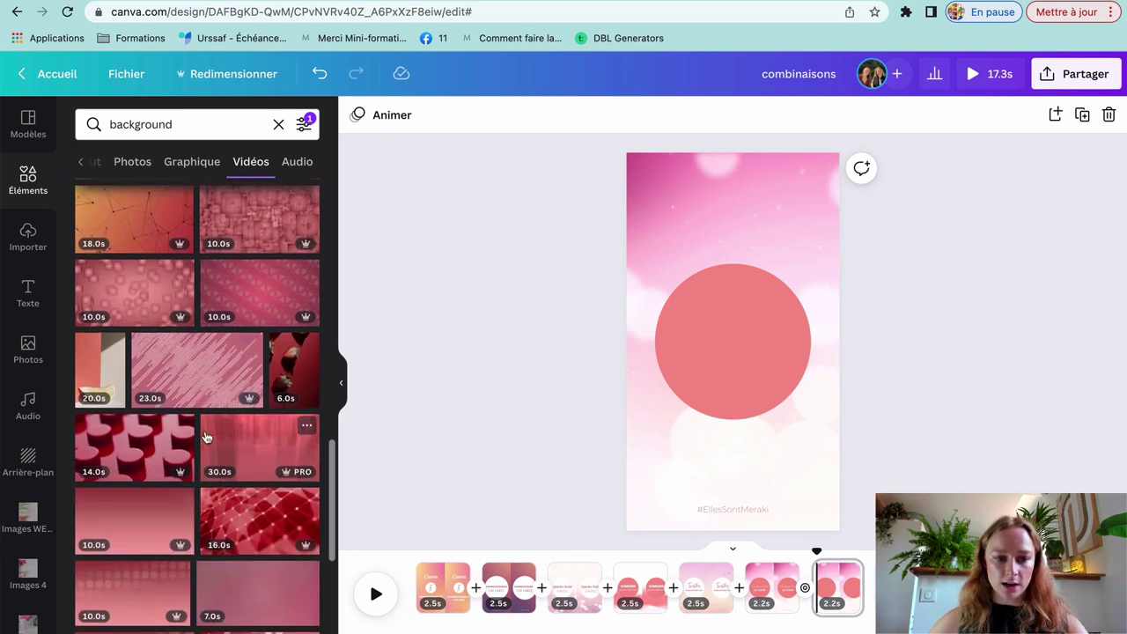
drag(181, 451, 643, 180)
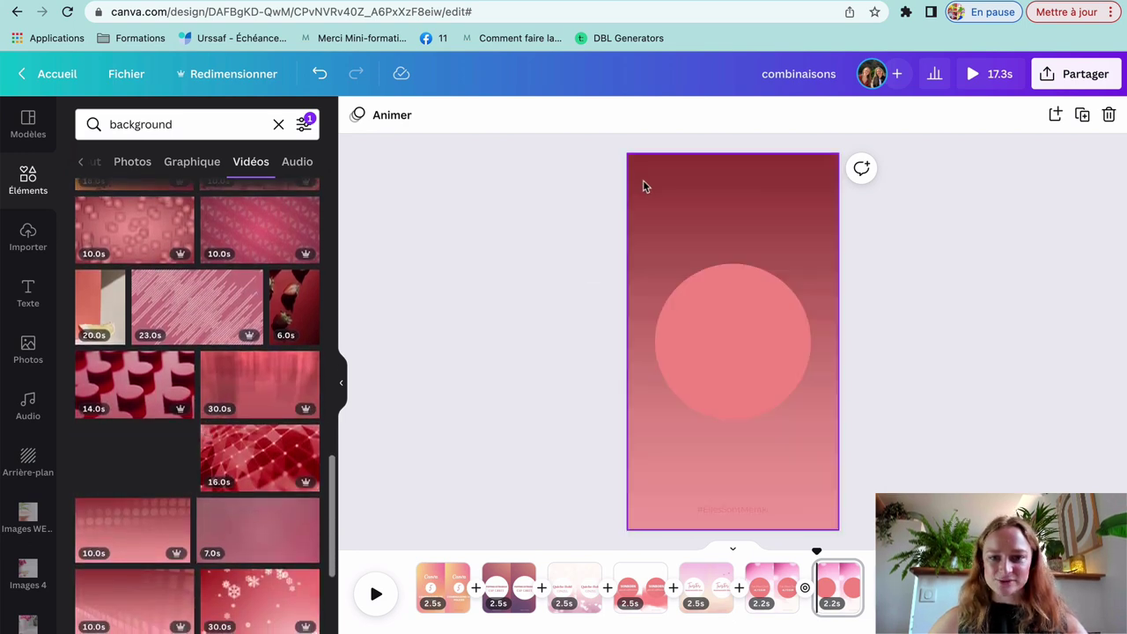
click(755, 357)
click(357, 114)
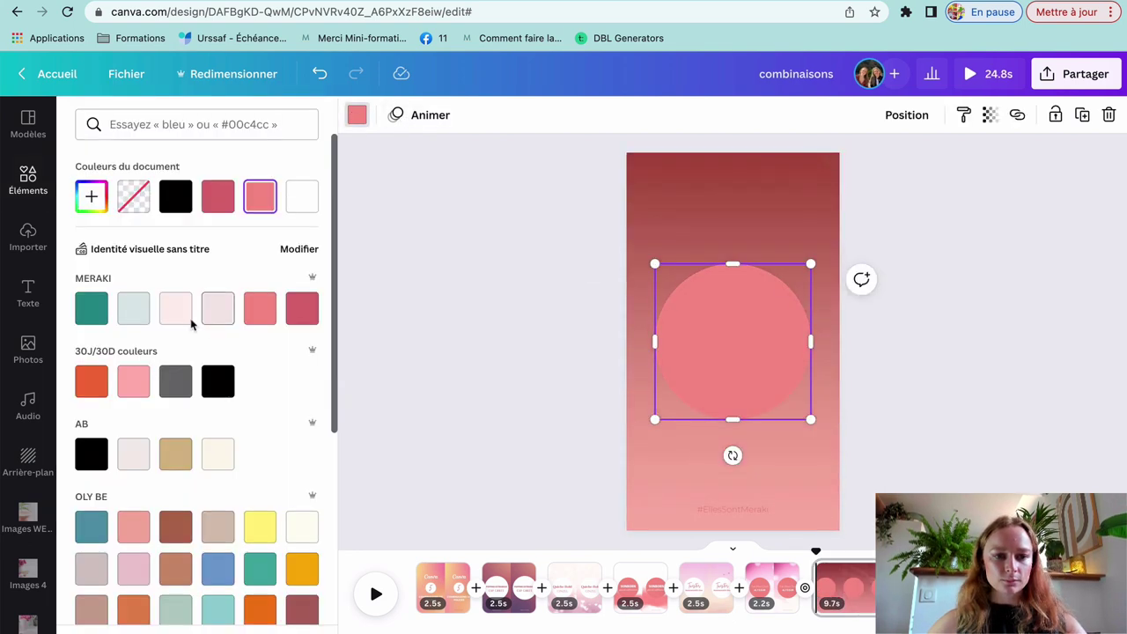
click(301, 197)
click(502, 385)
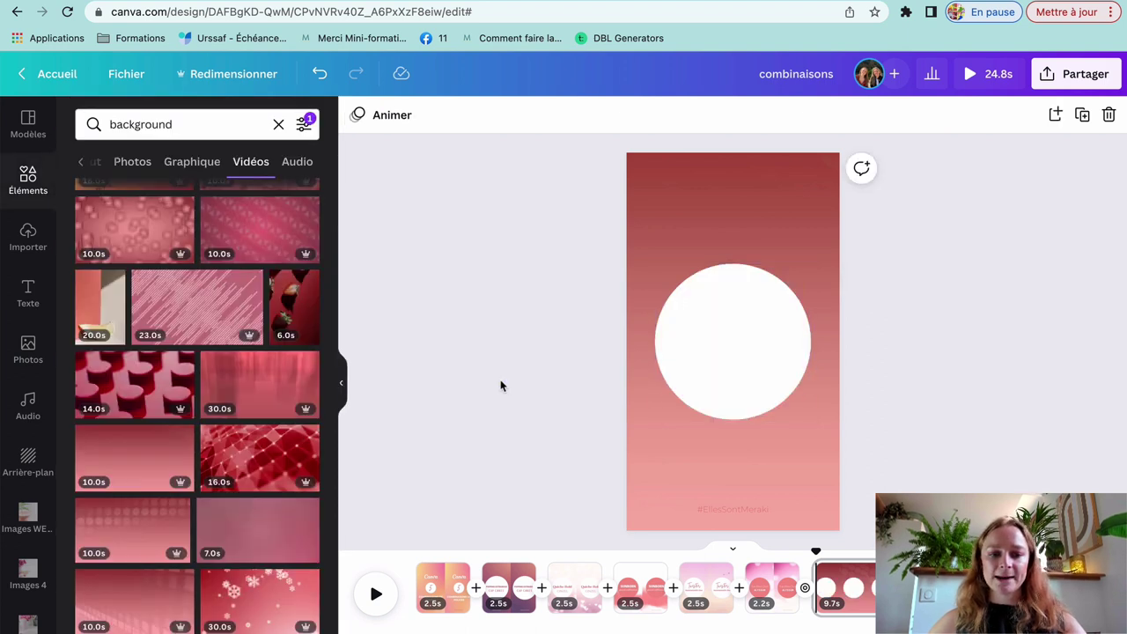
Copy the "COMBINAISONS DE POLICES" text from the first page onto the last page.
click(441, 588)
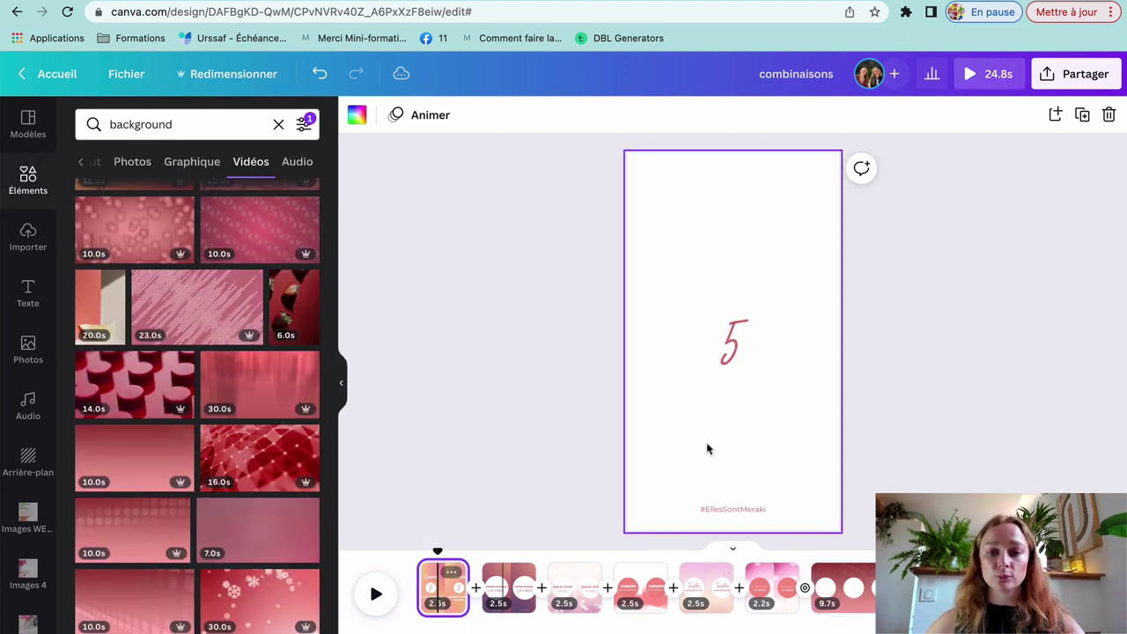
click(726, 414)
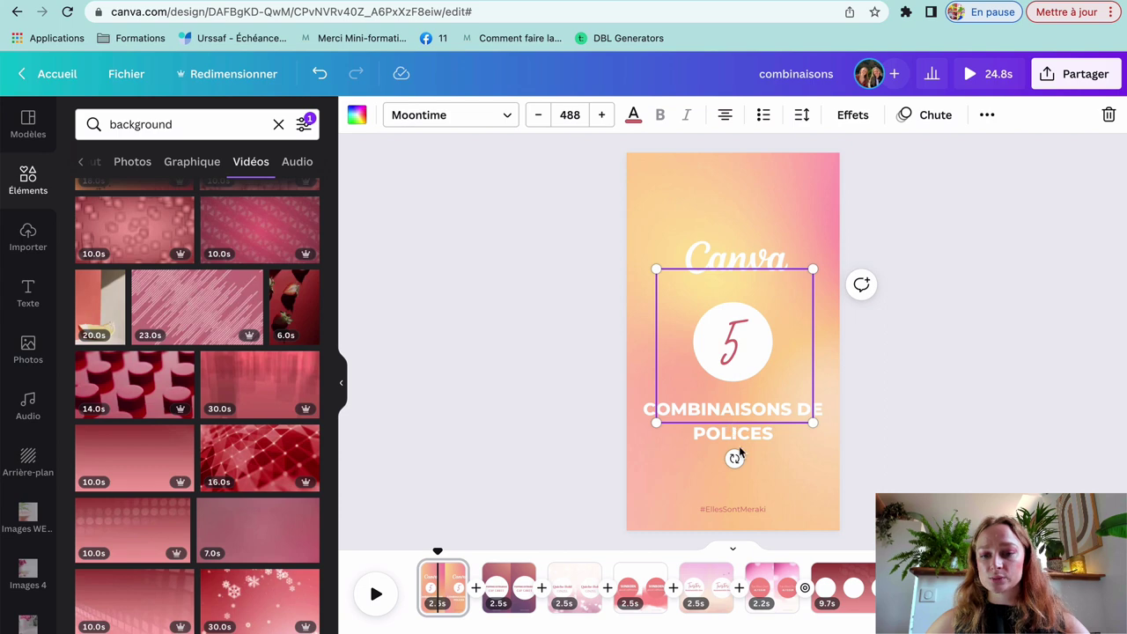
click(739, 441)
click(844, 588)
key(ctrl+v)
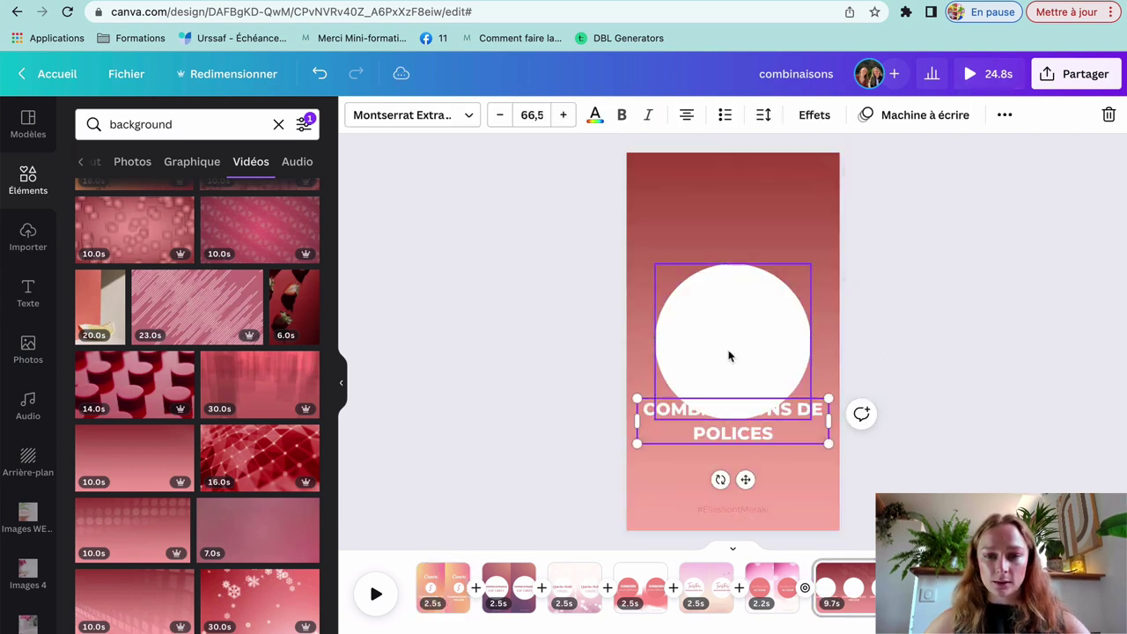
Replace the pasted text's wording with "QUELLE EST VOTRE PRÉFÉRÉE ?".
key(Left)
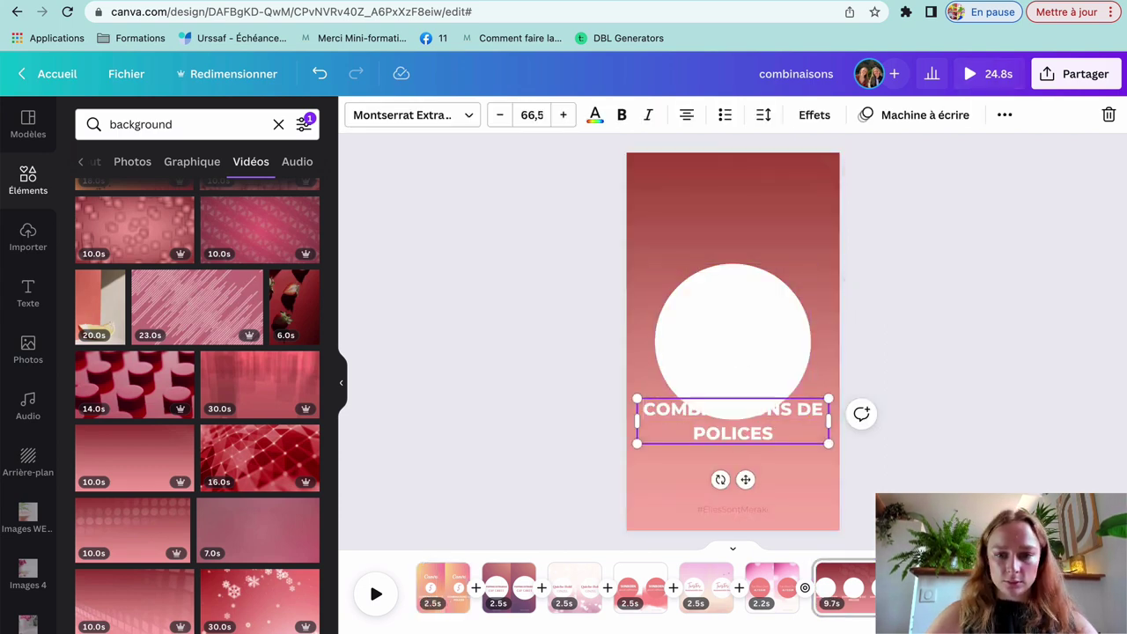
text(QUELLES)
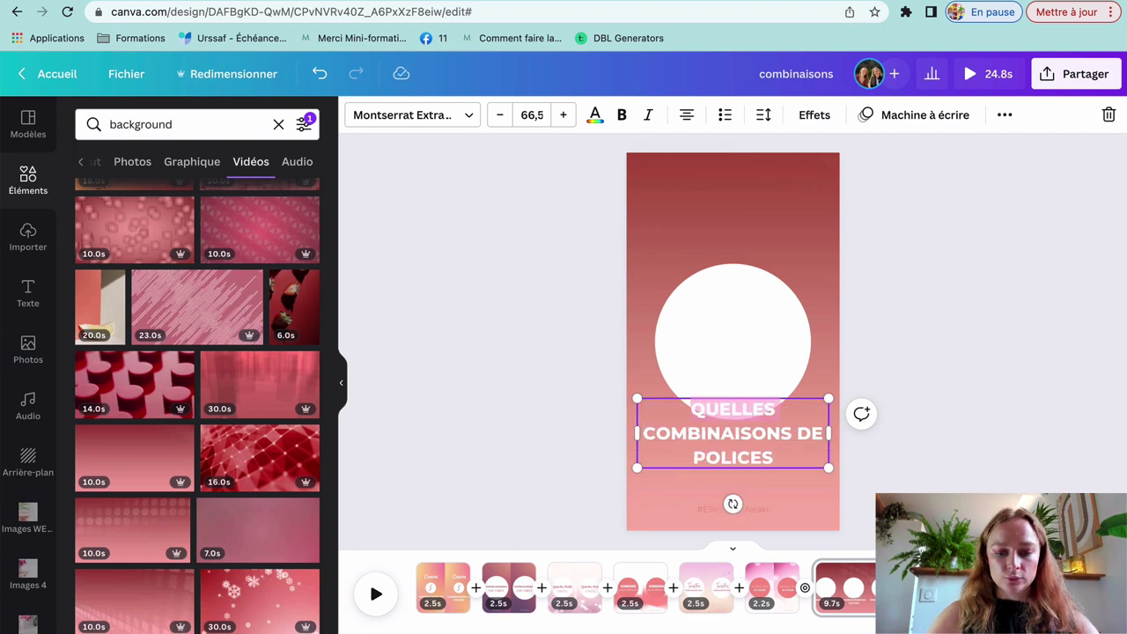
key(BackSpace)
key(BackSpace)
text(EST VOTR)
text(E PRÉFÉRÉE ?)
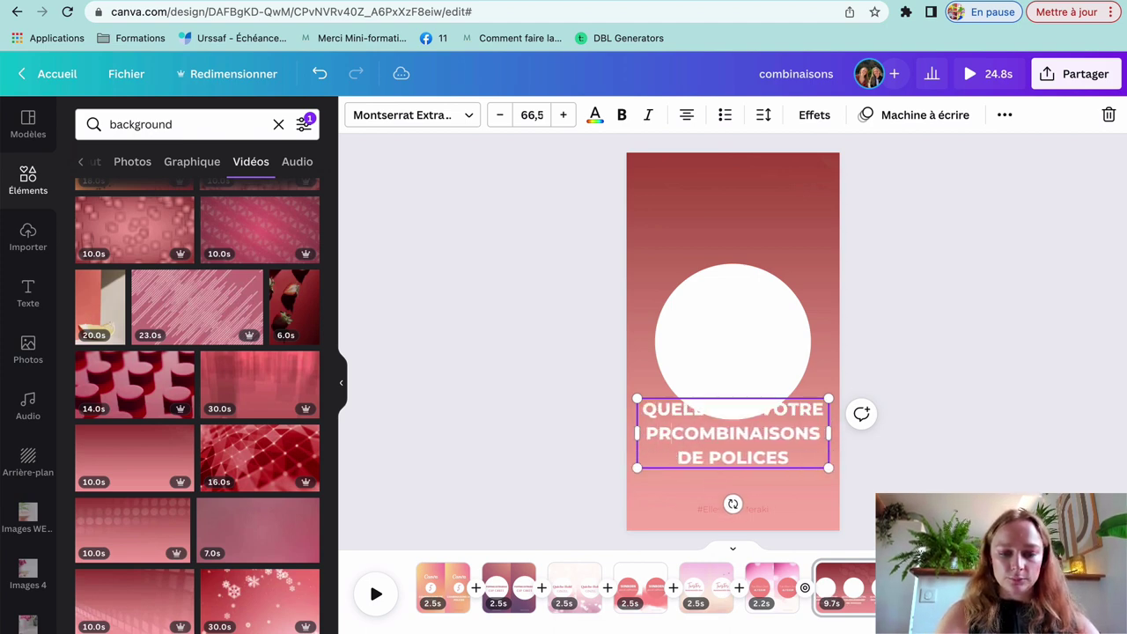
key(shift+super+Down)
key(BackSpace)
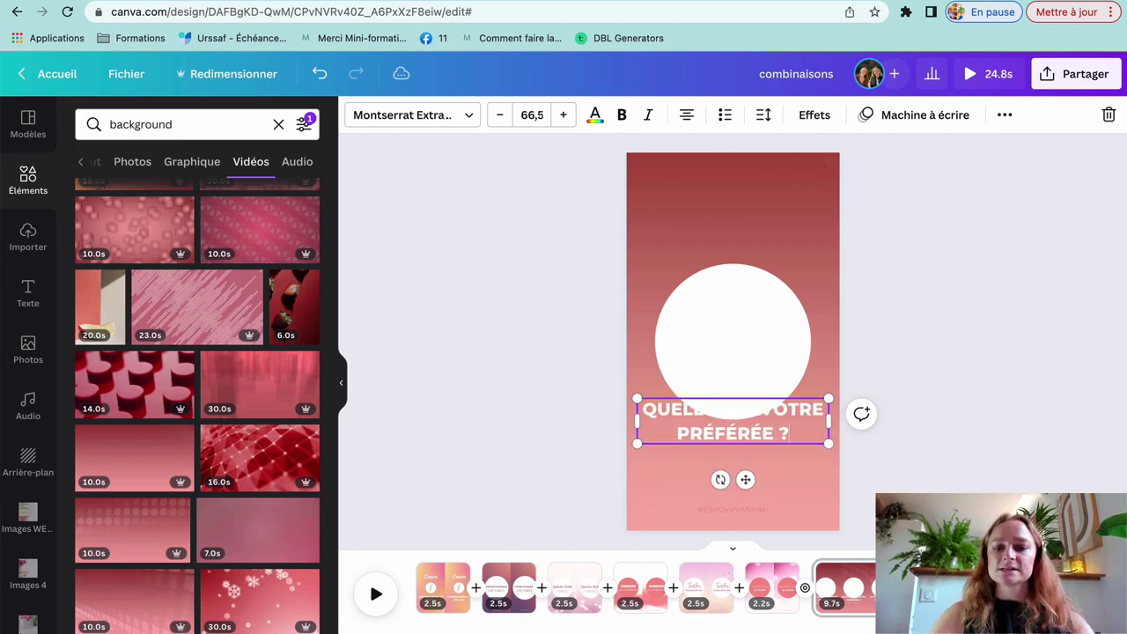
Colour the question text dark pink, narrow its box to three lines and centre it on the white circle.
click(515, 367)
drag(709, 421, 707, 352)
click(595, 114)
click(175, 197)
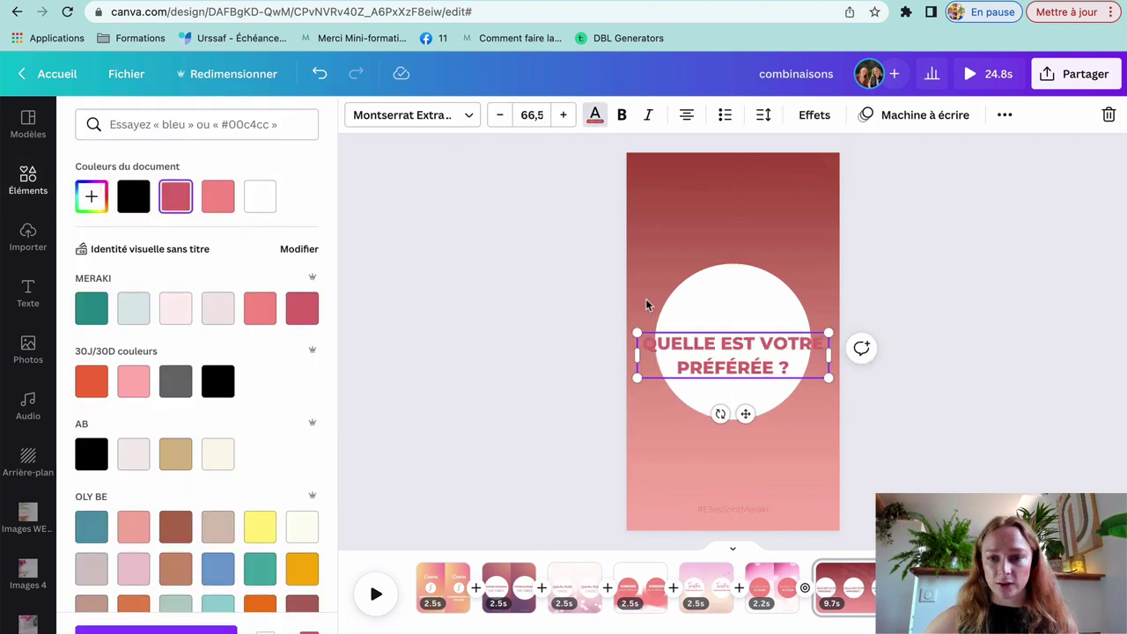
drag(828, 359, 730, 350)
click(842, 378)
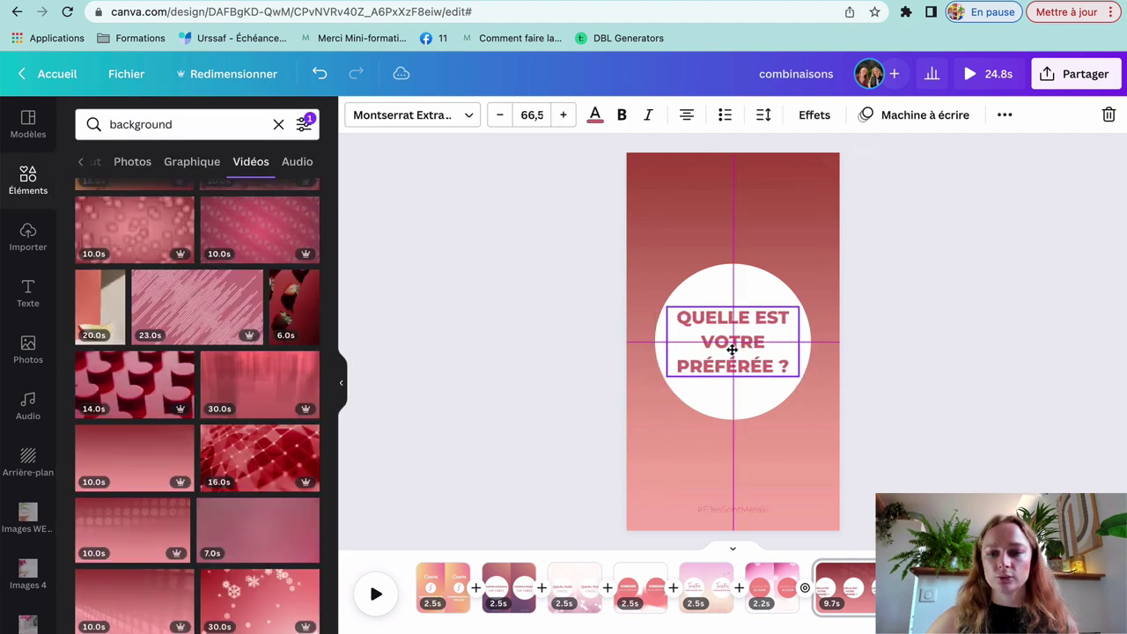
click(544, 365)
Apply the Biseautage effect to the question text on the last page, keeping it centred in the circle.
click(733, 341)
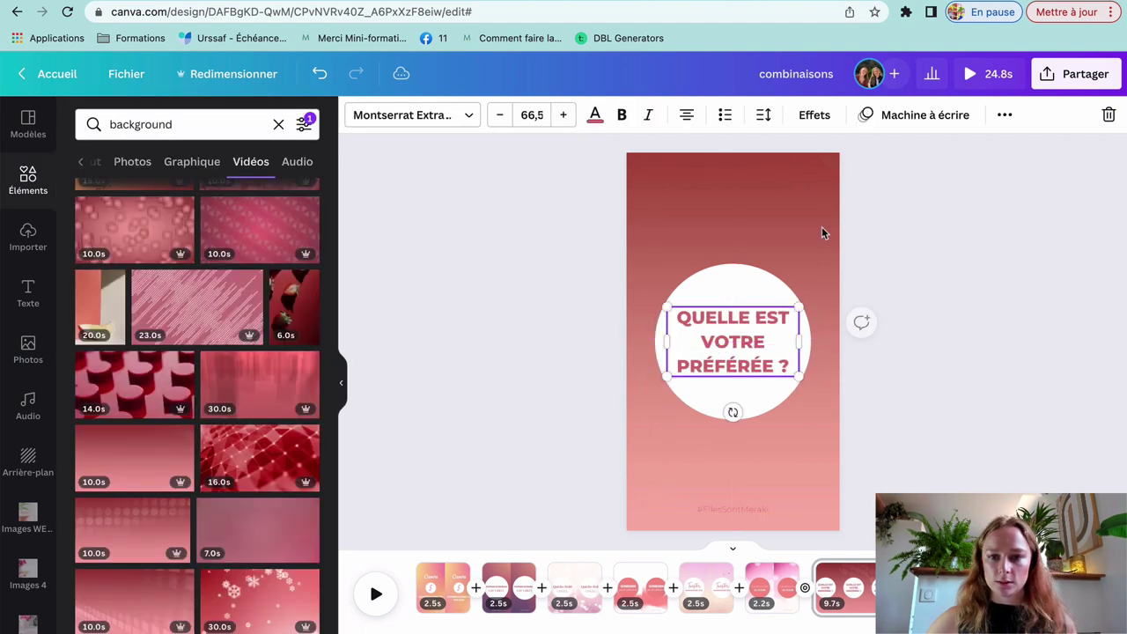
click(815, 117)
click(176, 313)
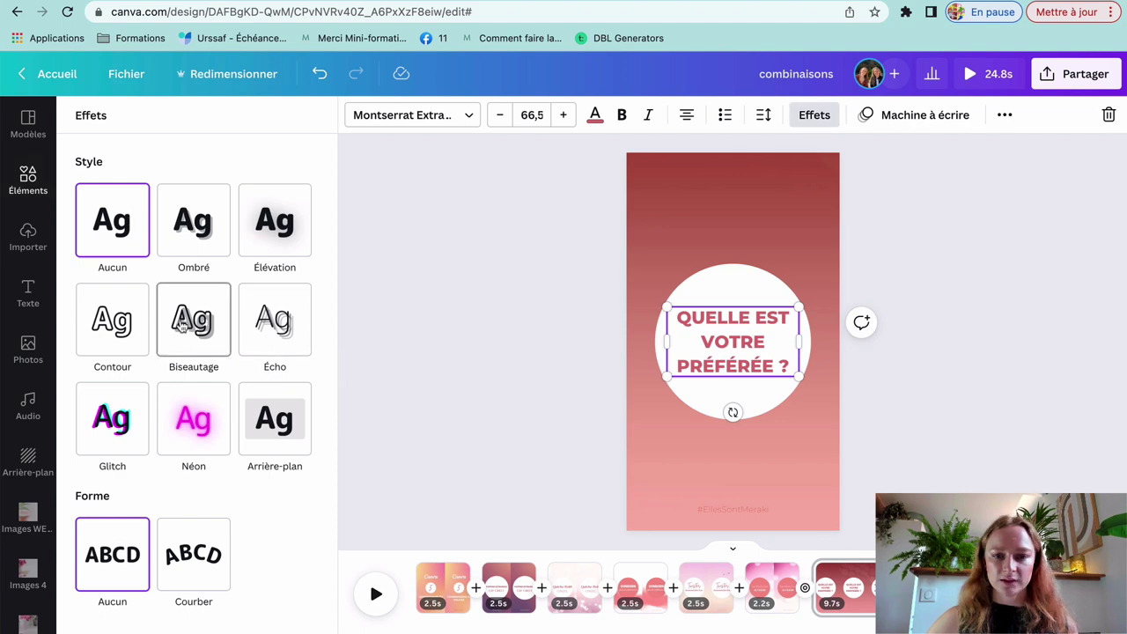
click(501, 340)
click(781, 360)
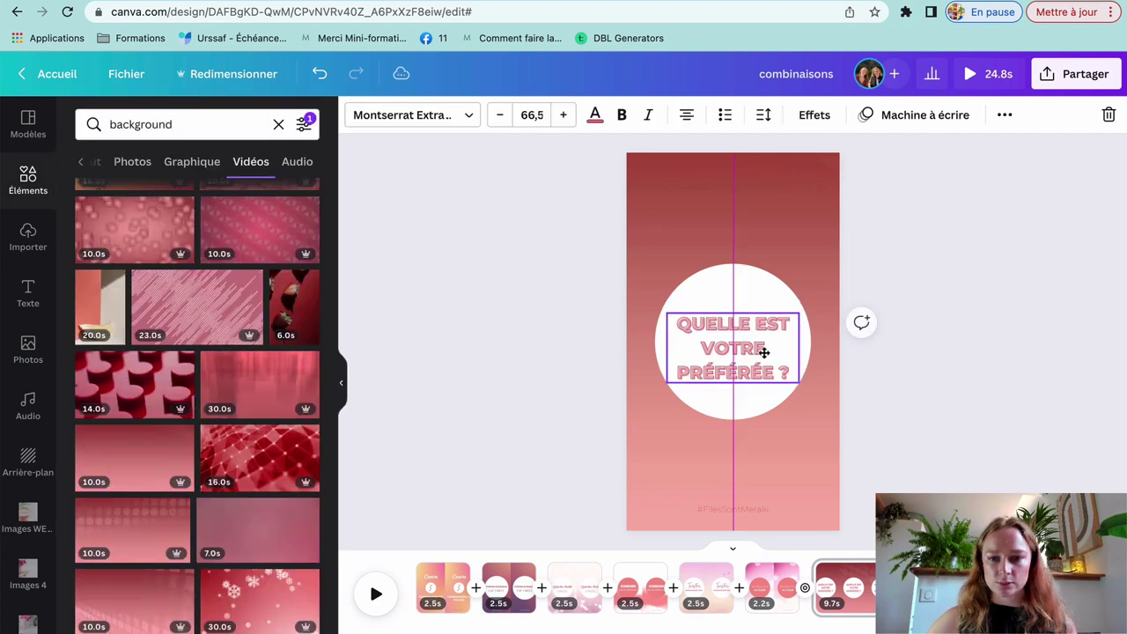
Shorten the last page's duration to 2.3 s in the timeline.
click(714, 241)
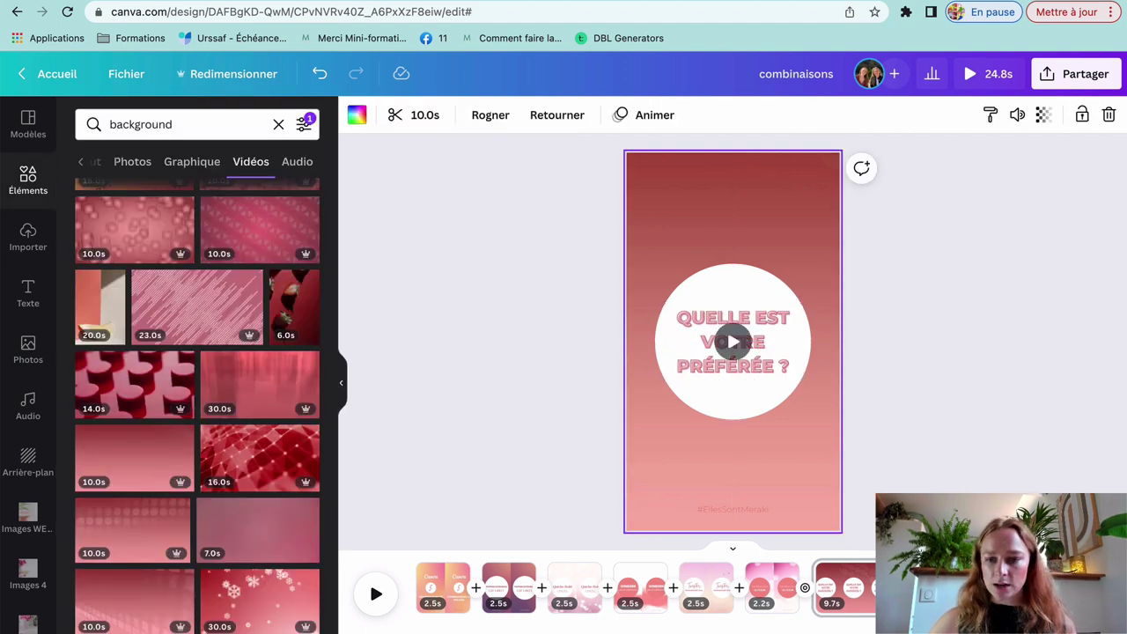
drag(873, 606, 859, 606)
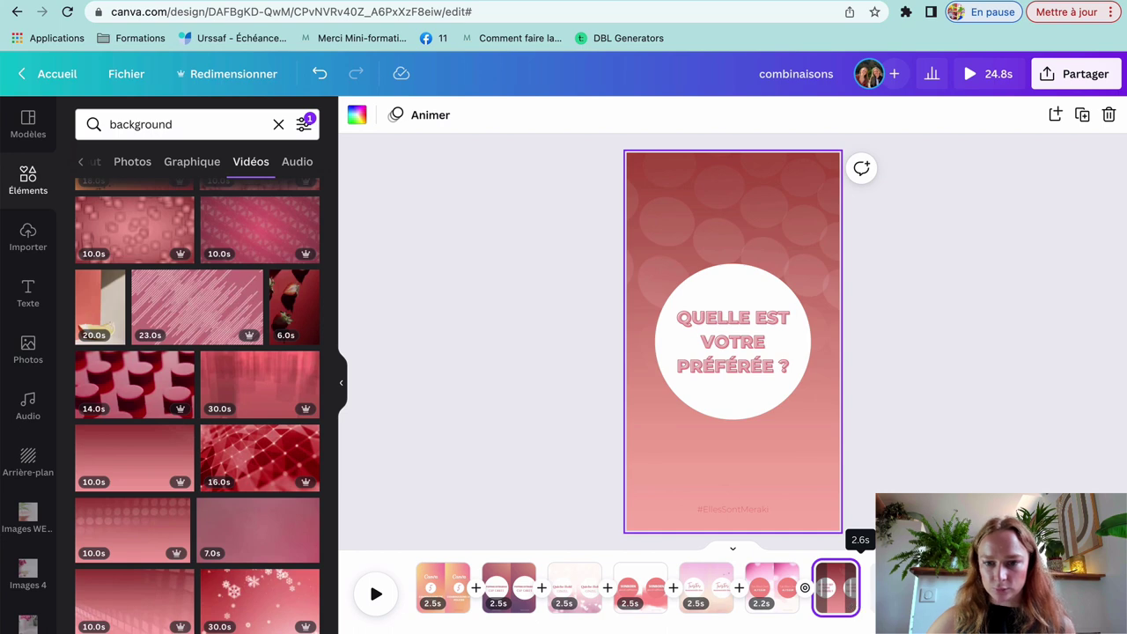
drag(859, 606, 853, 606)
click(972, 482)
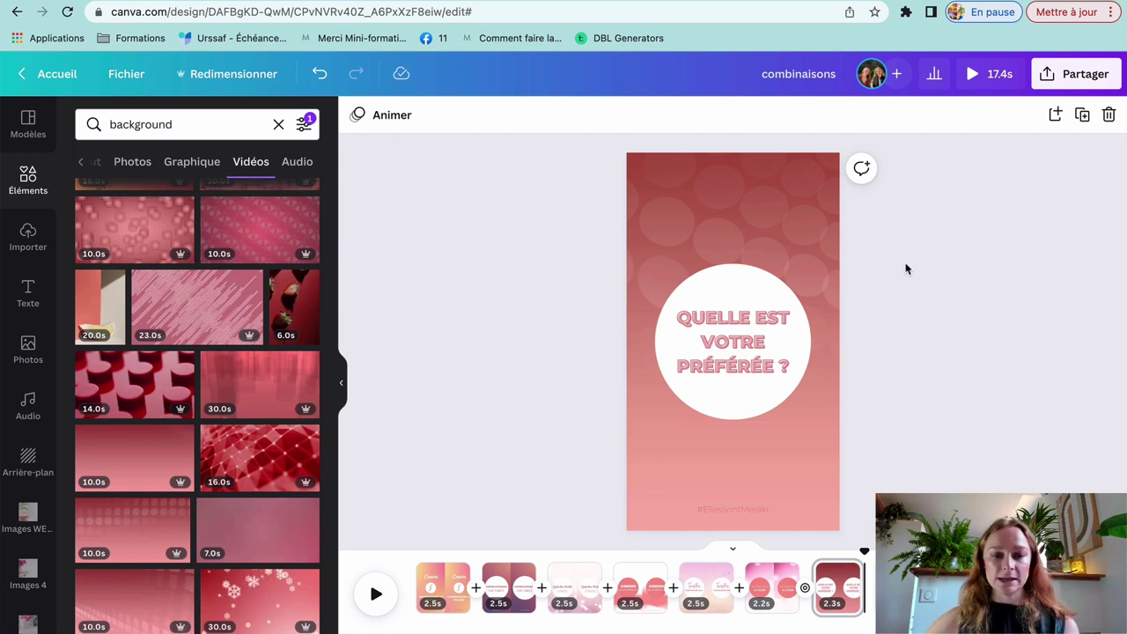
Preview the whole reel from the first page, then close the preview.
click(428, 574)
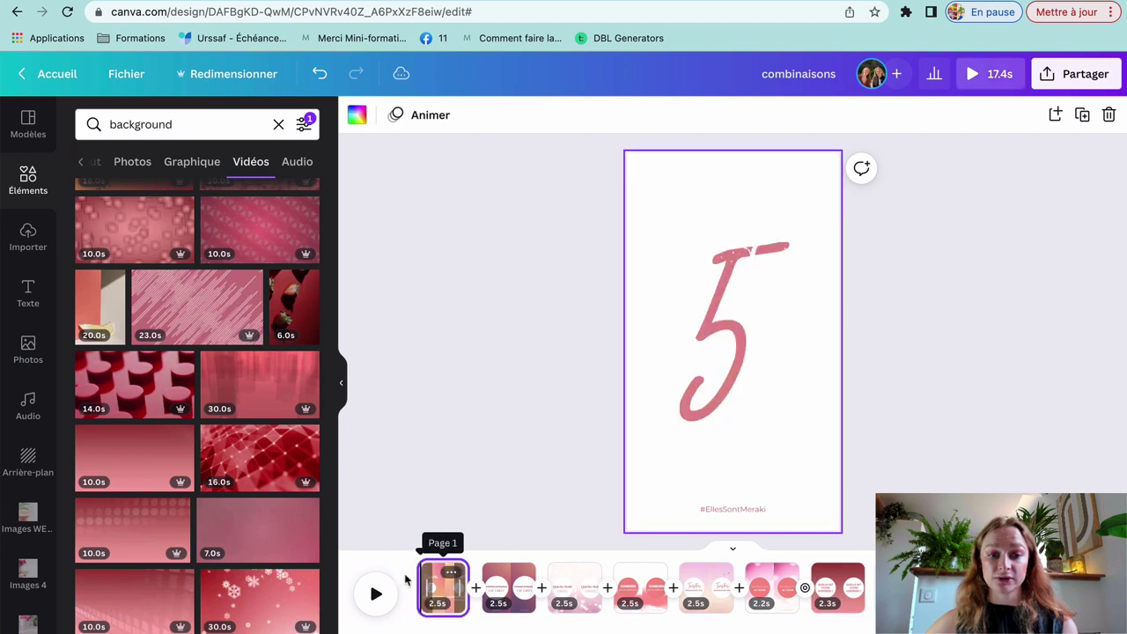
click(973, 75)
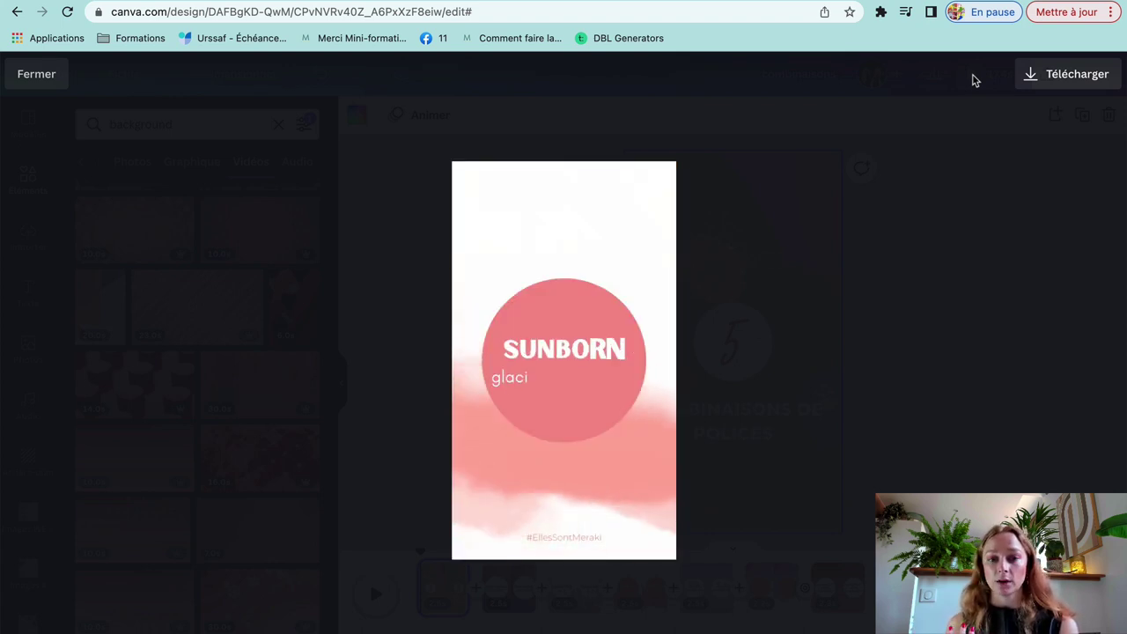
click(943, 212)
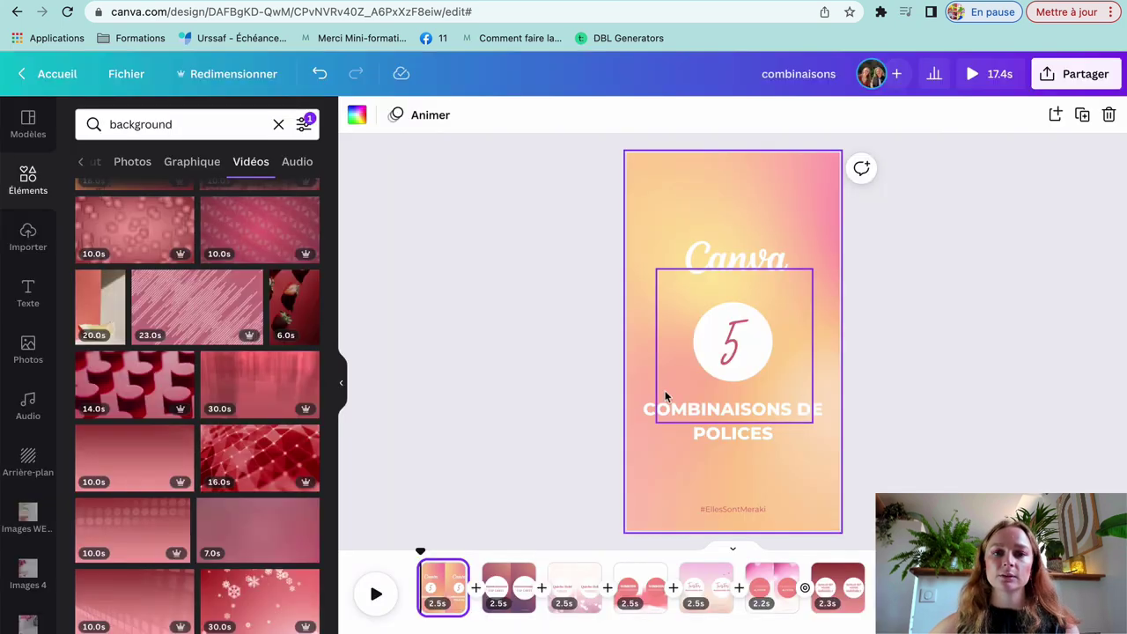
click(539, 423)
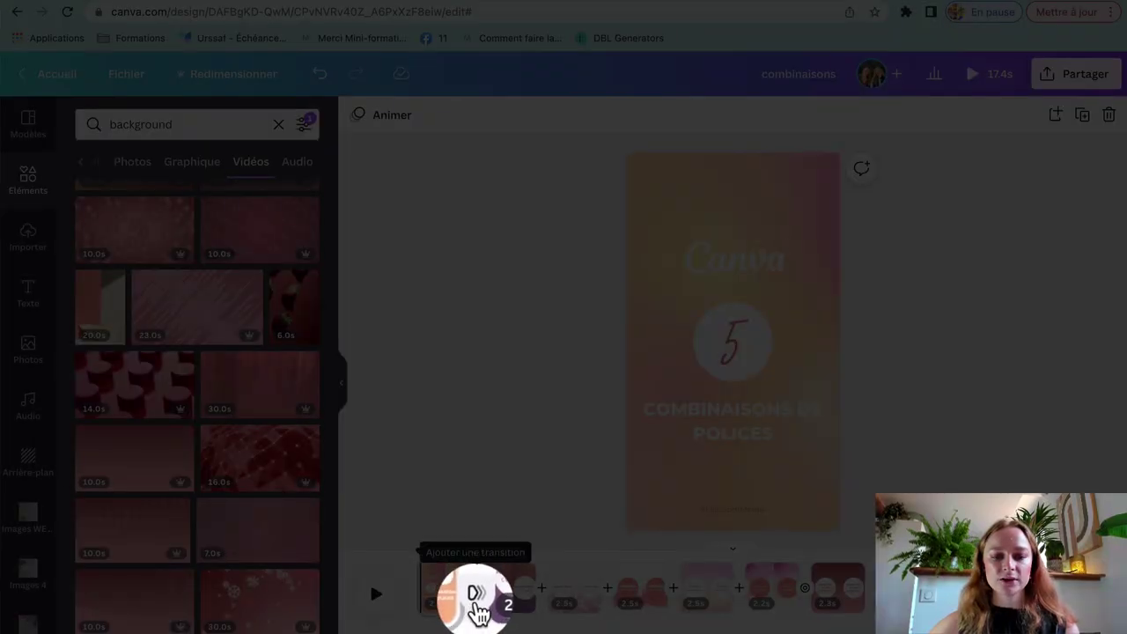
Add a circular wipe transition with the Extérieur direction between the first and second pages.
click(476, 599)
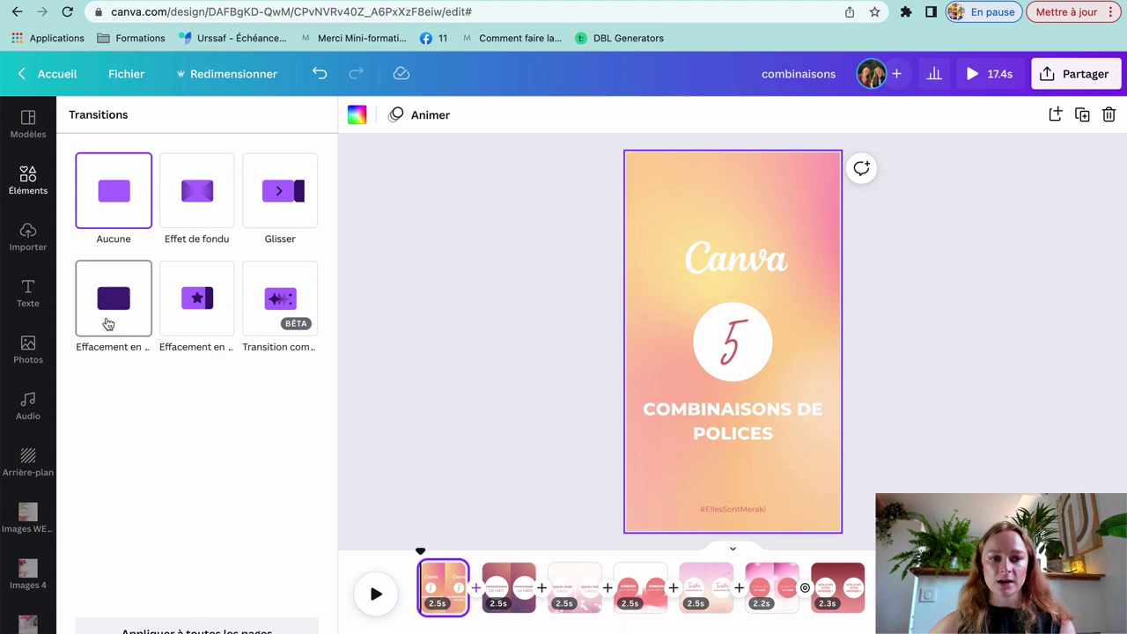
click(114, 329)
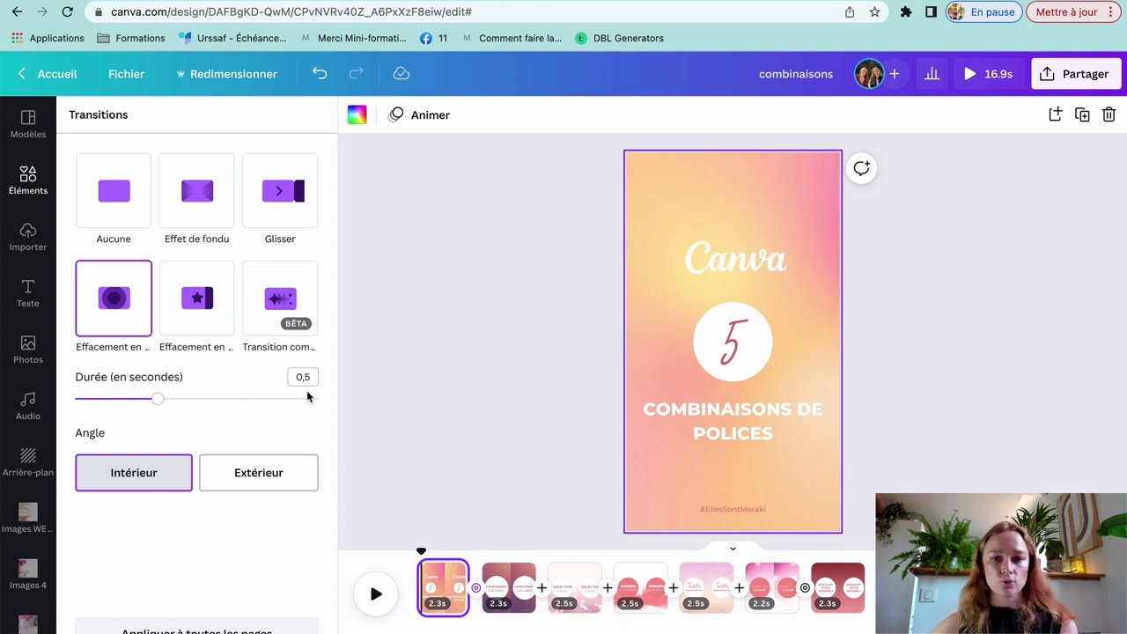
click(239, 474)
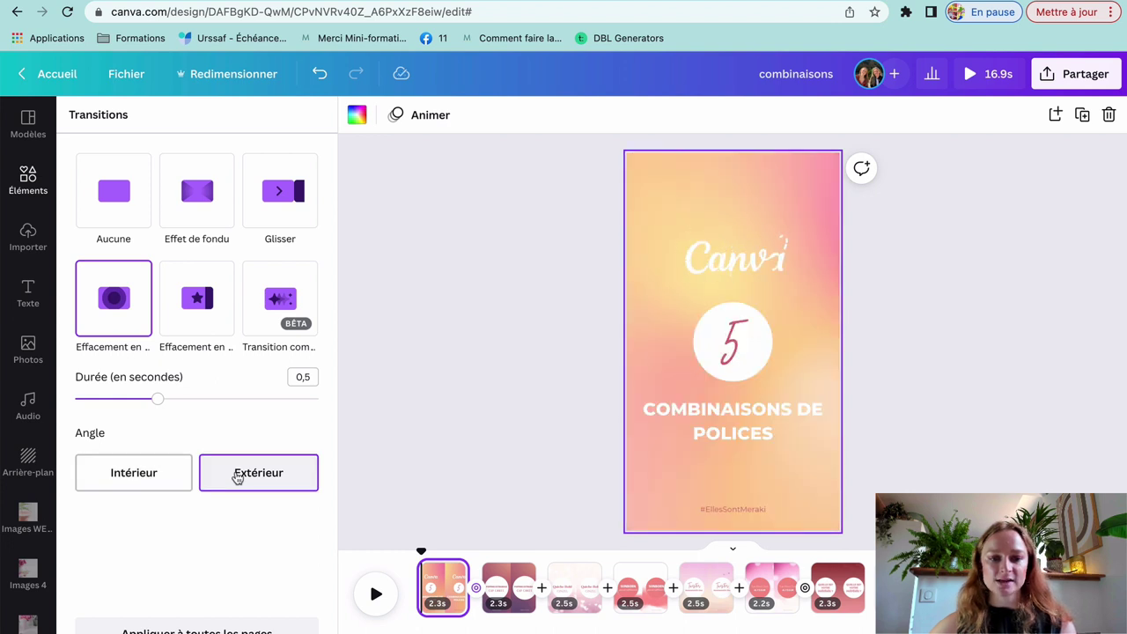
click(557, 443)
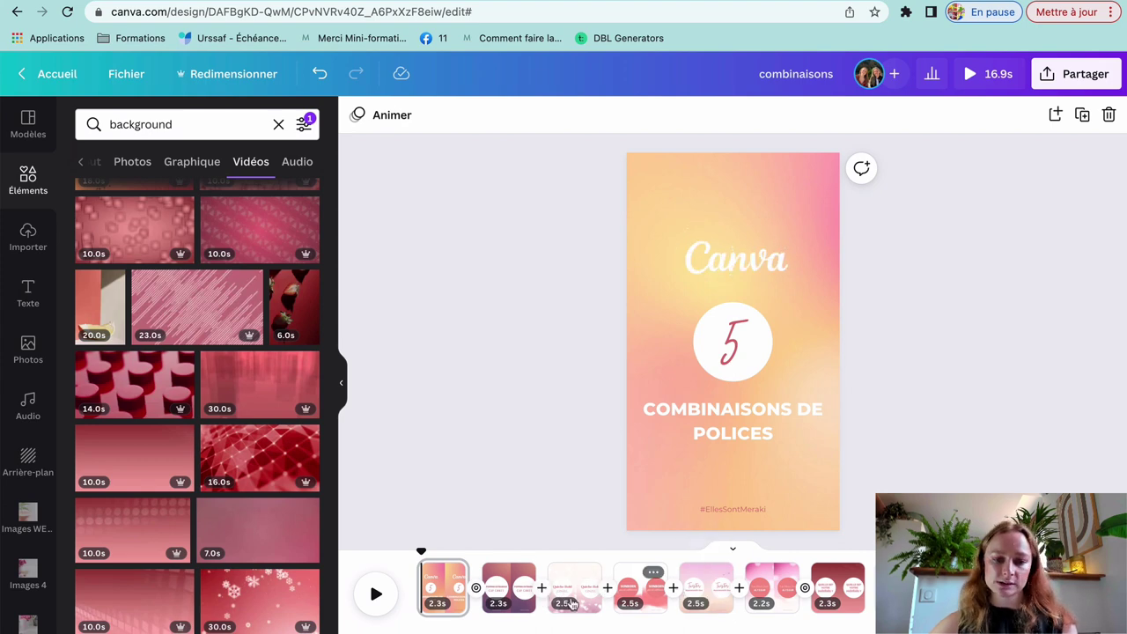
Add a circular wipe transition with the Extérieur direction between the second and third pages.
click(543, 588)
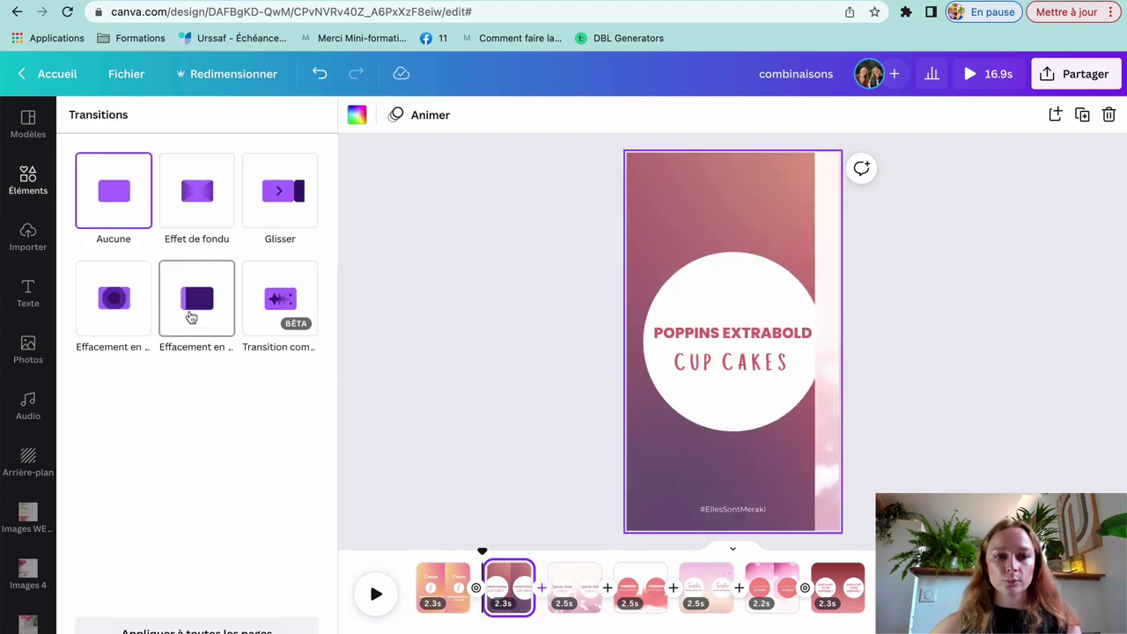
click(114, 300)
click(258, 473)
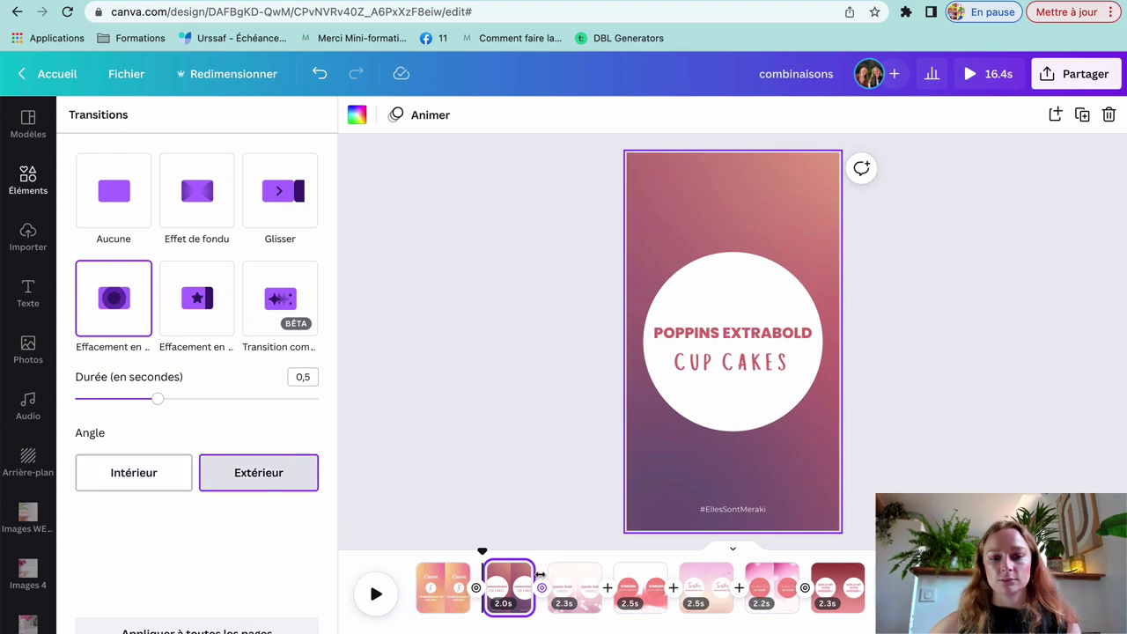
Add a circular wipe transition with the Extérieur direction between the third and fourth pages.
click(607, 587)
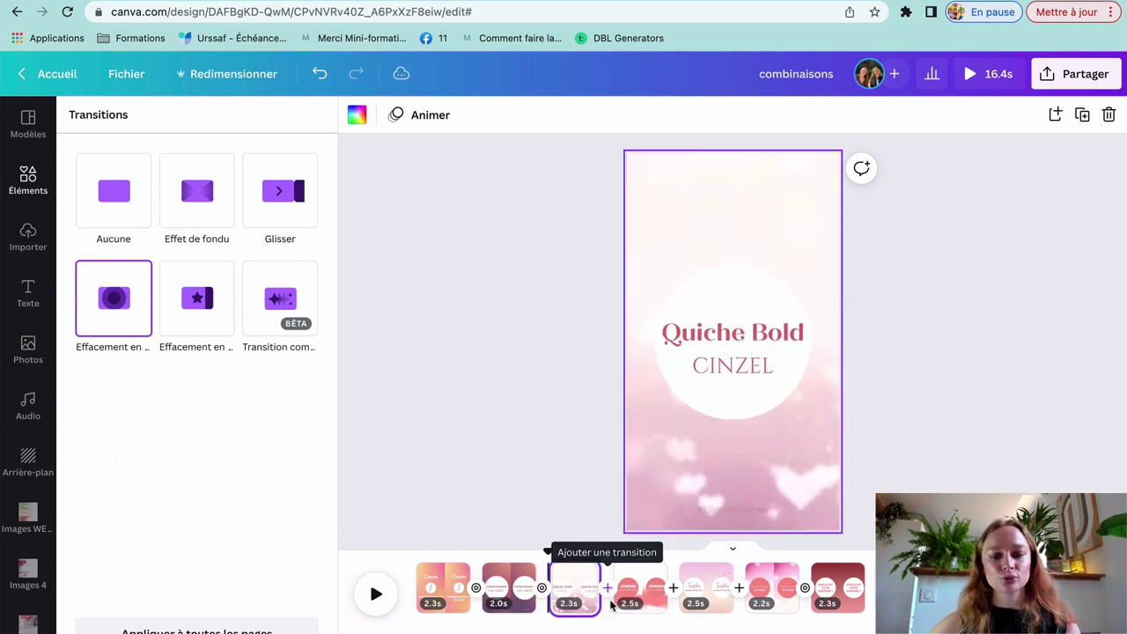
click(119, 301)
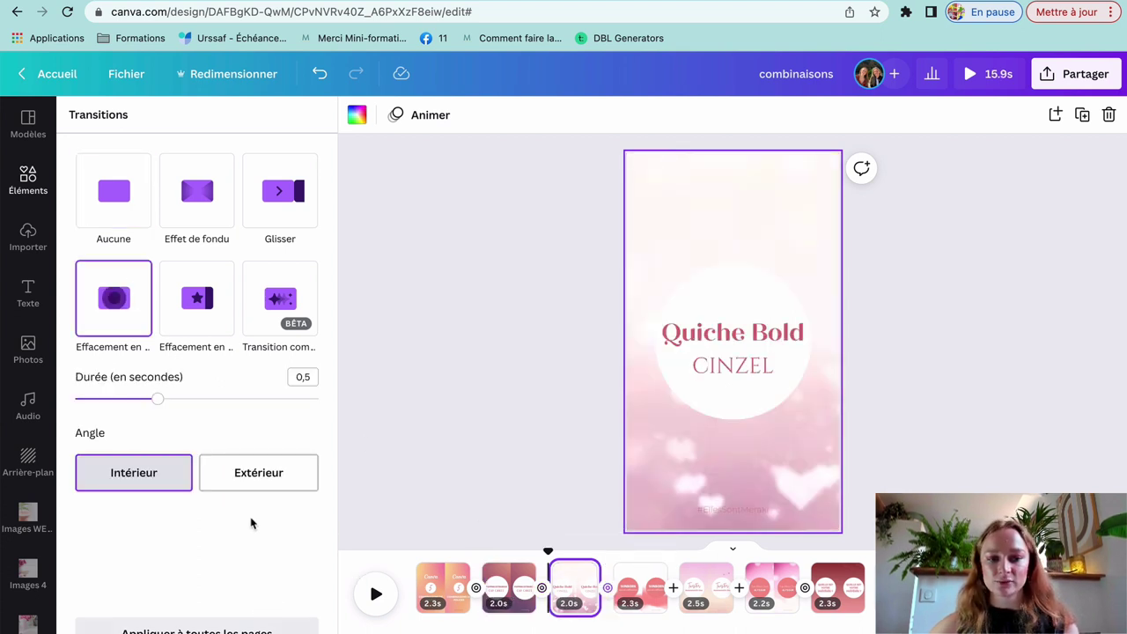
click(245, 478)
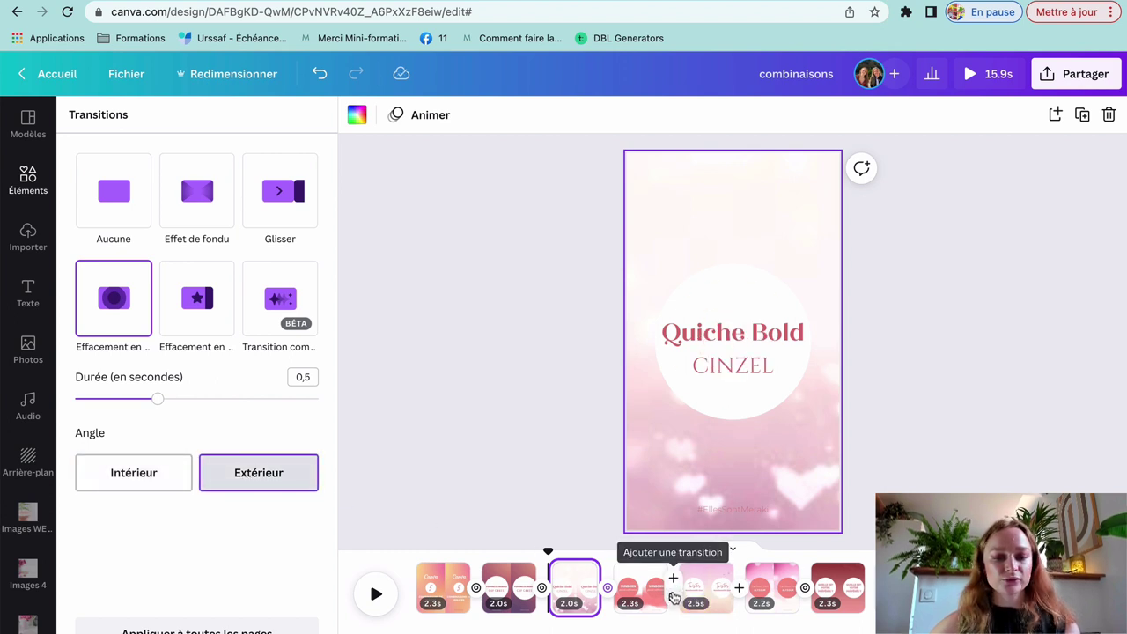
Add a circular wipe transition with the Extérieur direction between the fourth and fifth pages.
click(673, 586)
click(124, 308)
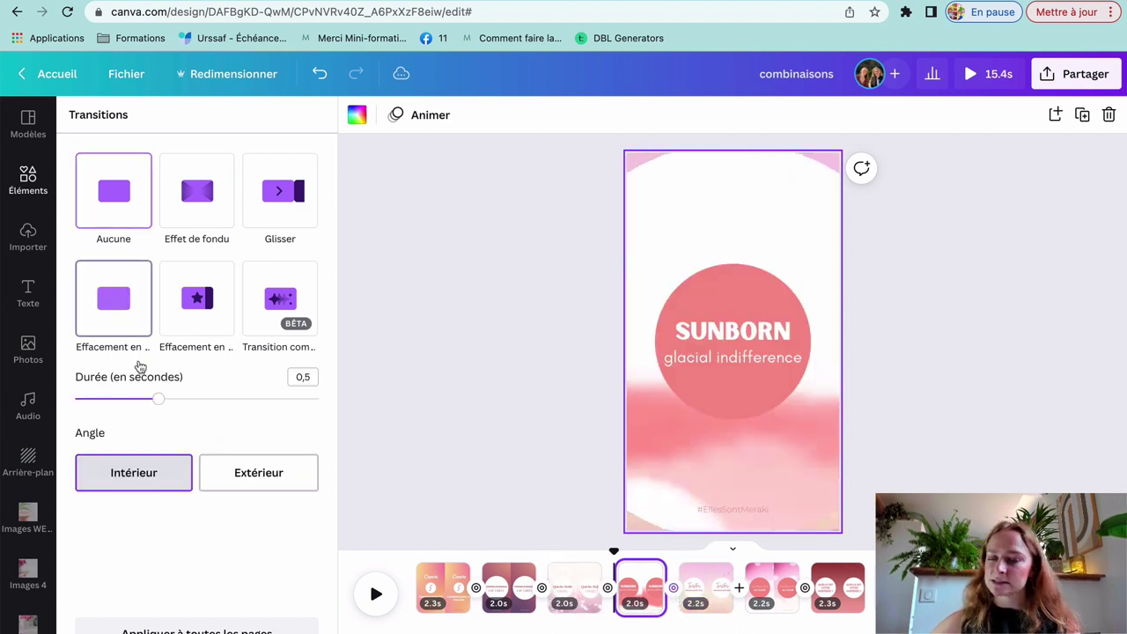
click(223, 480)
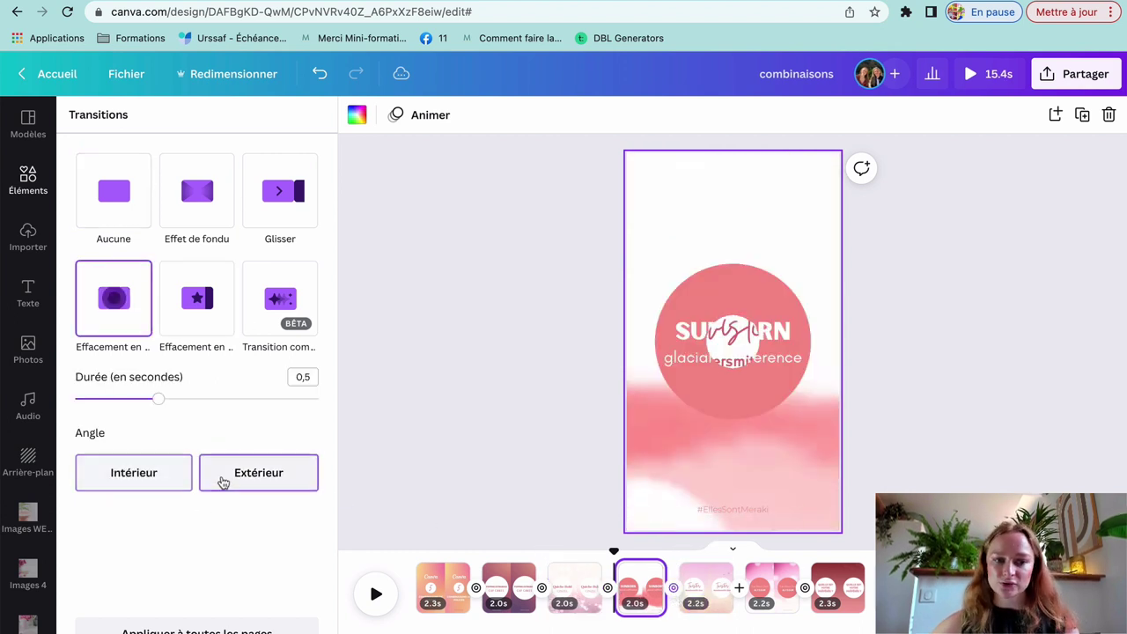
Add a circular wipe transition with the Extérieur direction between the fifth and sixth pages.
click(739, 590)
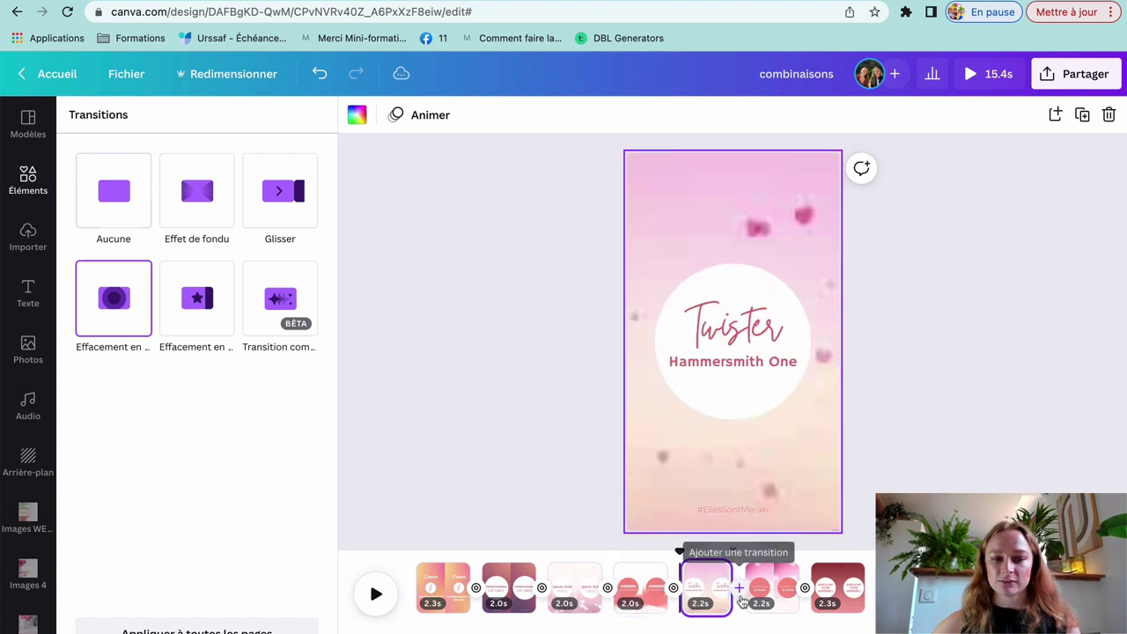
click(130, 331)
click(273, 473)
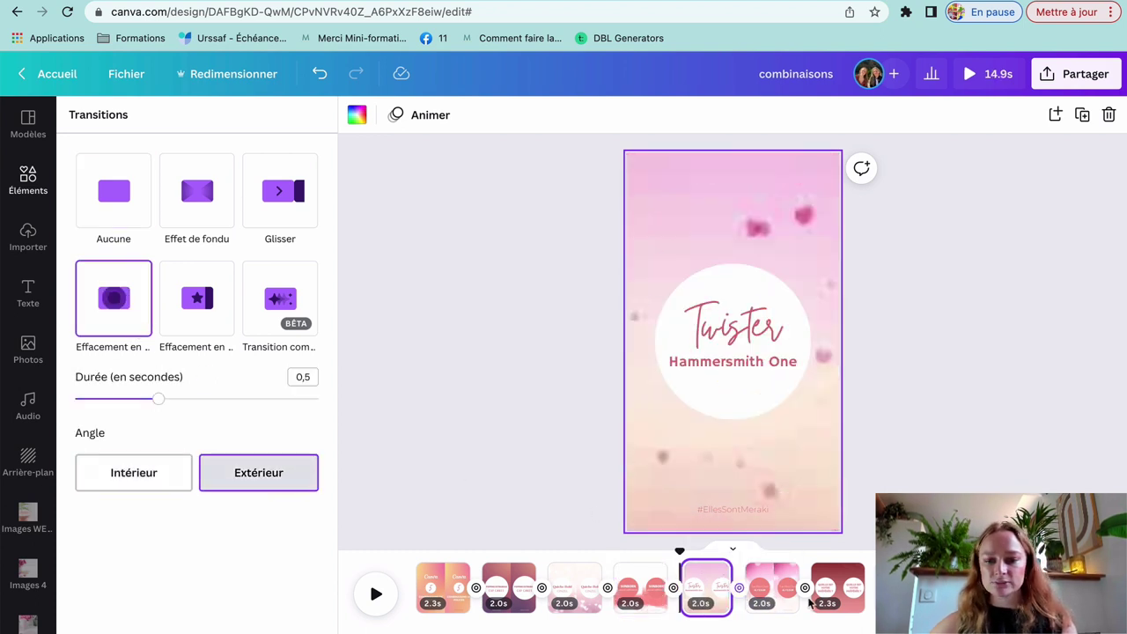
Deselect the page, preview the whole reel with its transitions, and close the preview.
click(960, 476)
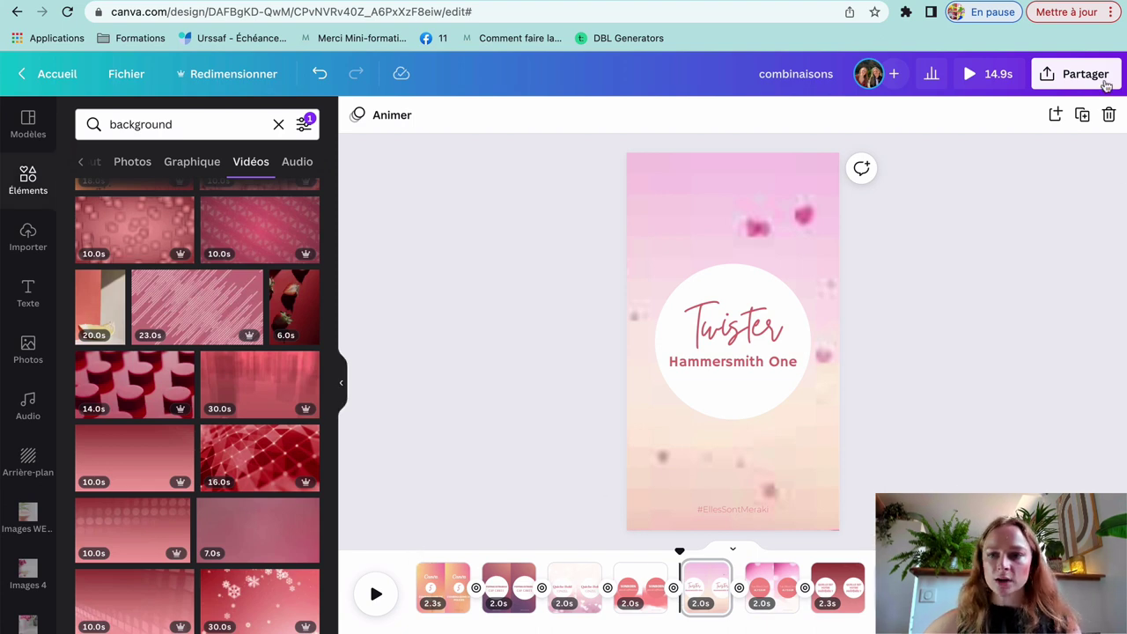
click(986, 77)
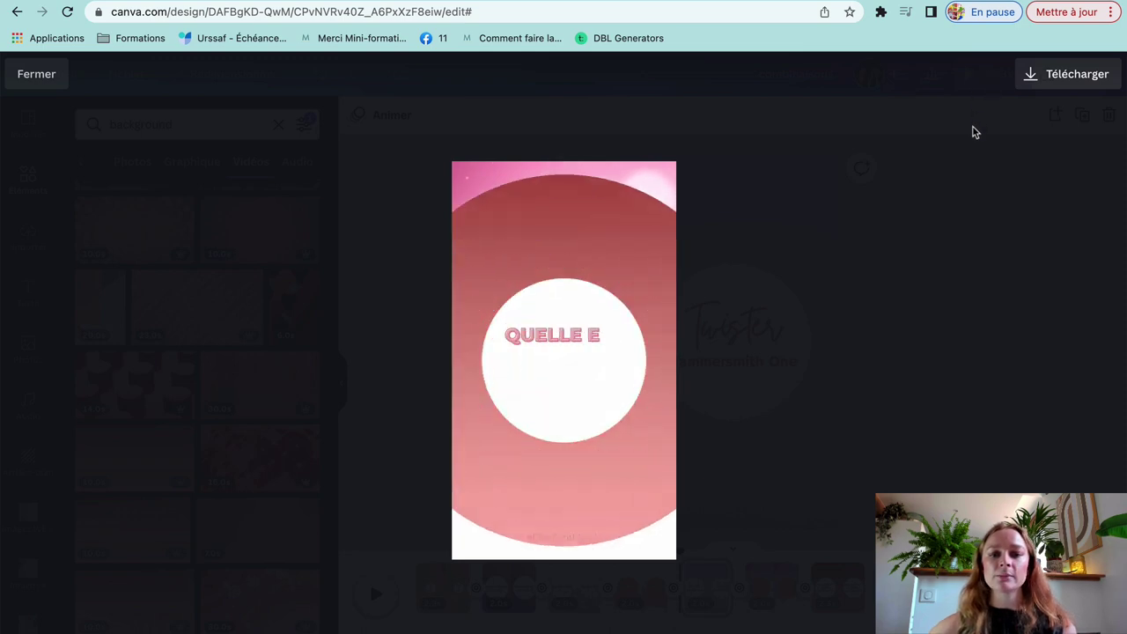
key(Escape)
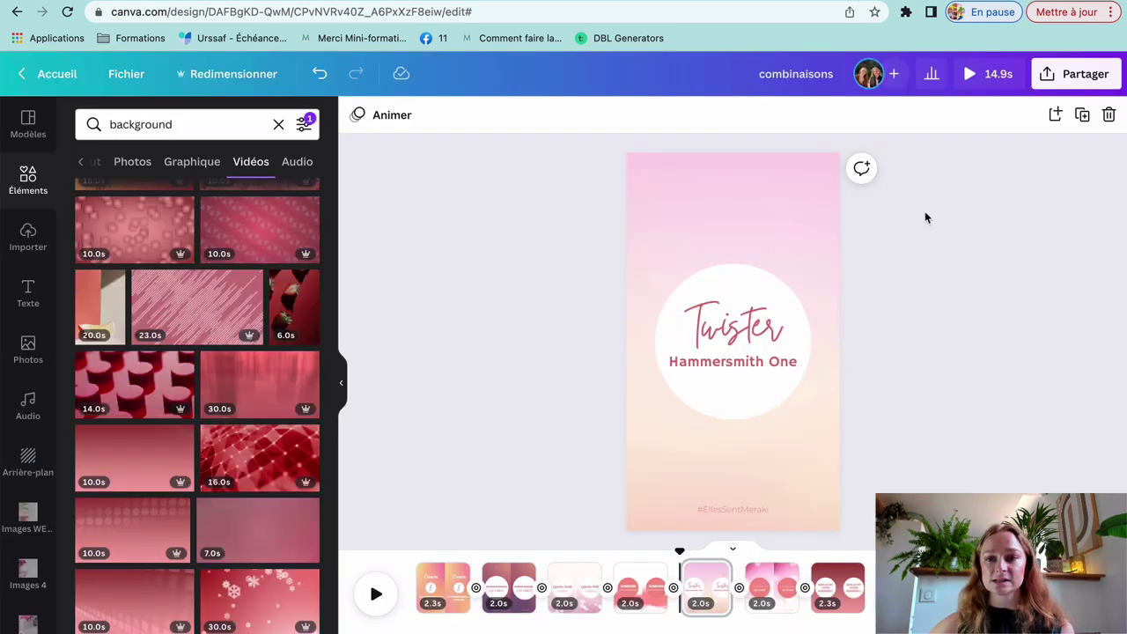
Download all seven pages of the design as an MP4 video.
click(1049, 77)
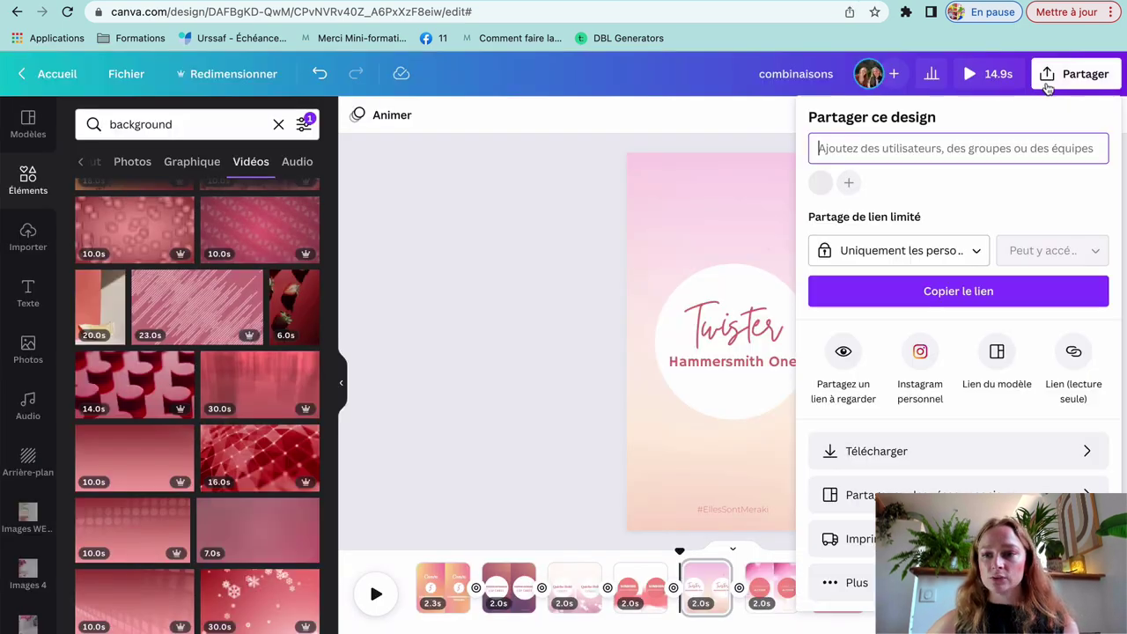
click(1085, 453)
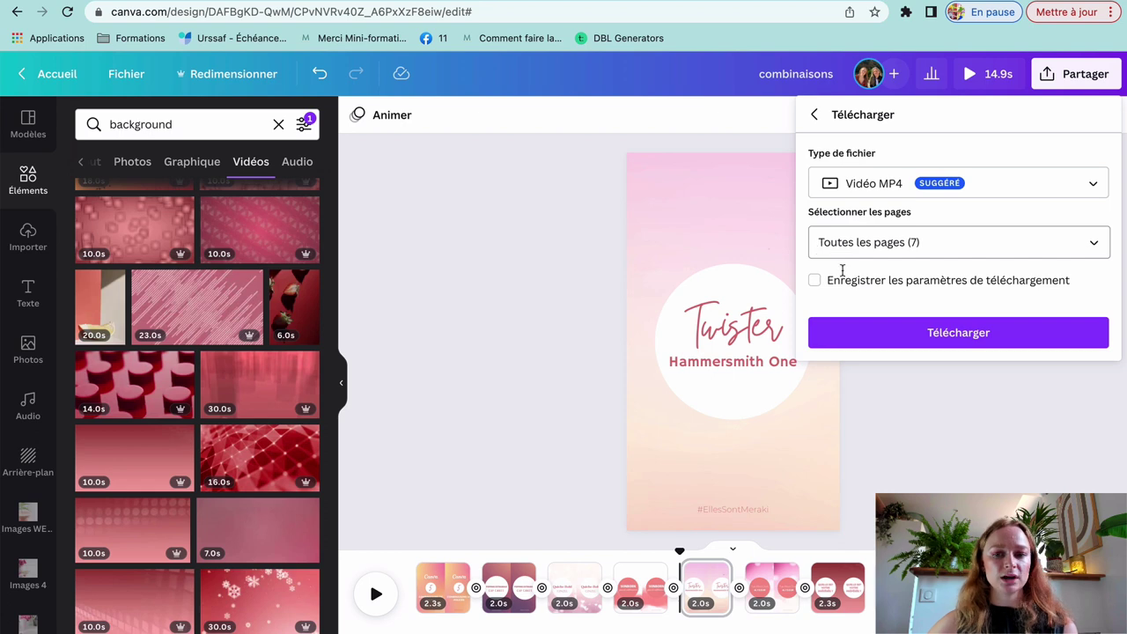
click(932, 341)
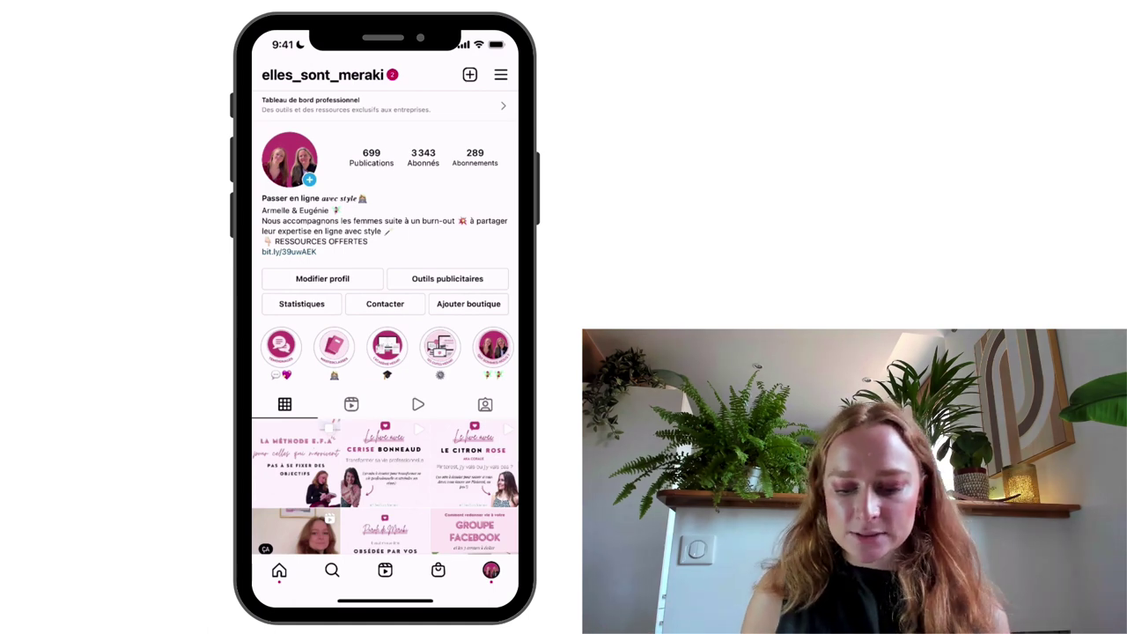
Switch to the Instagram mobile app and open the content creation options from the profile.
click(469, 74)
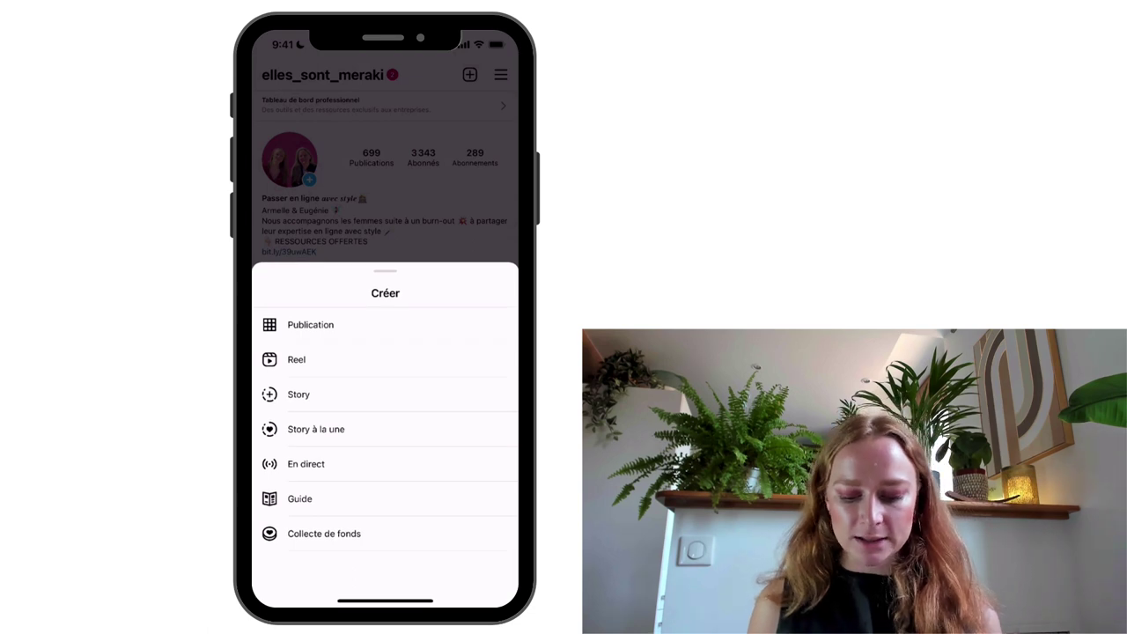